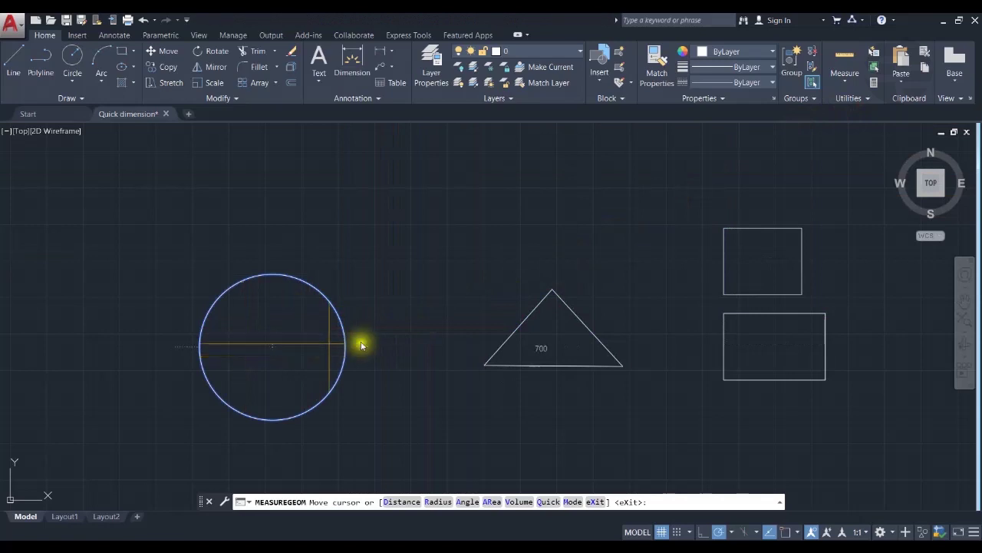
# Step: Examine the circle, triangle and two rectangles with the Quick measure tool, and exit measuring
pyautogui.scroll(2, 757, 307)
pyautogui.scroll(2, 758, 308)
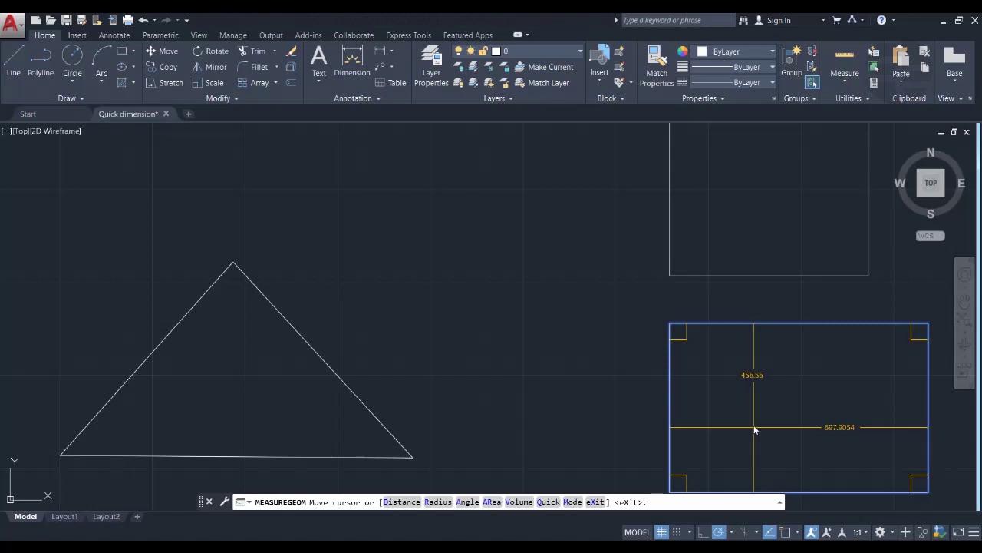
pyautogui.scroll(-2, 754, 429)
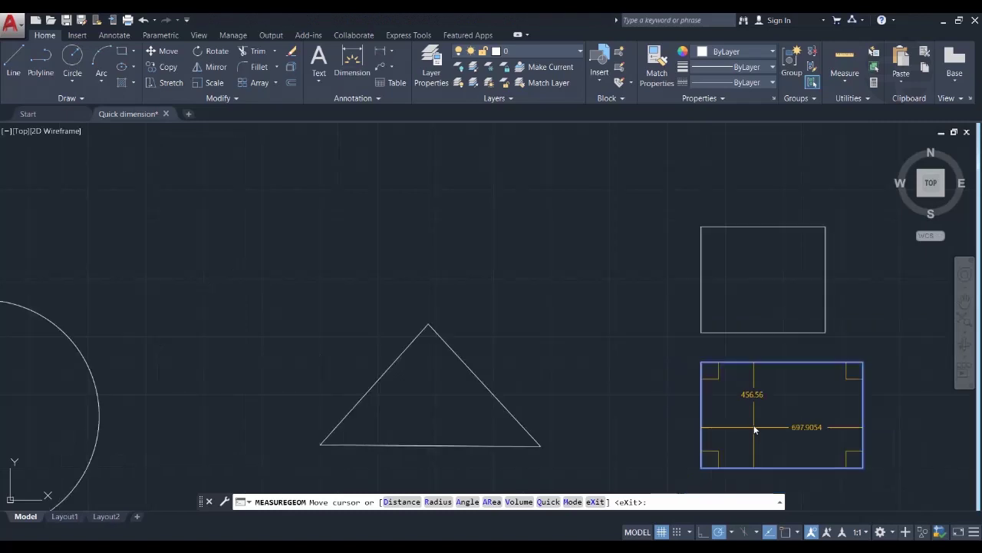
pyautogui.scroll(-2, 754, 430)
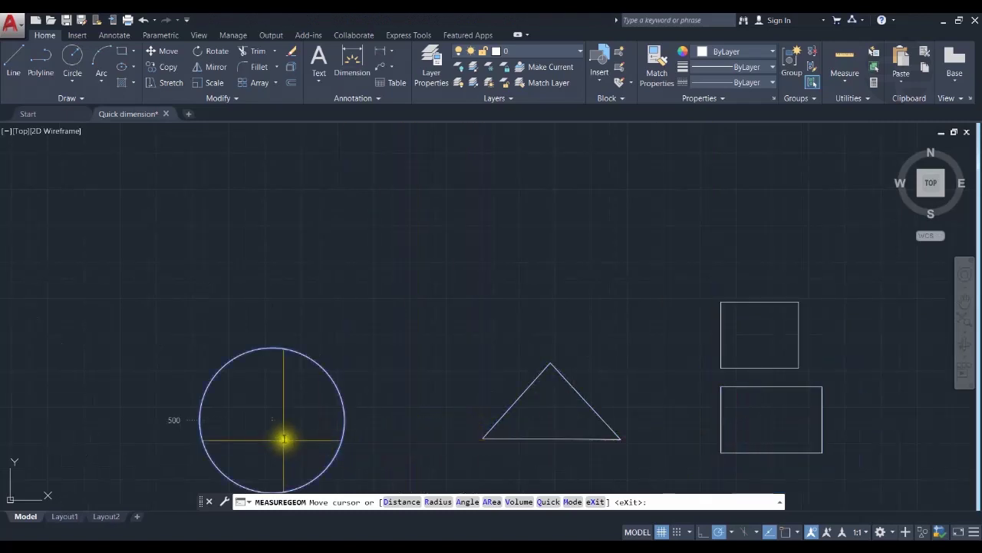
pyautogui.moveTo(274, 438); pyautogui.dragTo(276, 425, button='middle')
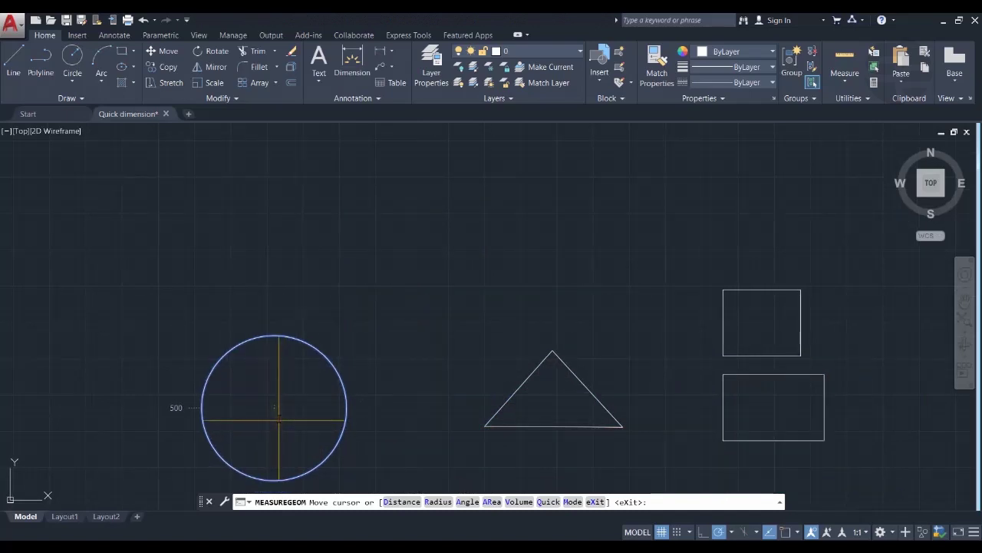
pyautogui.scroll(-2, 276, 410)
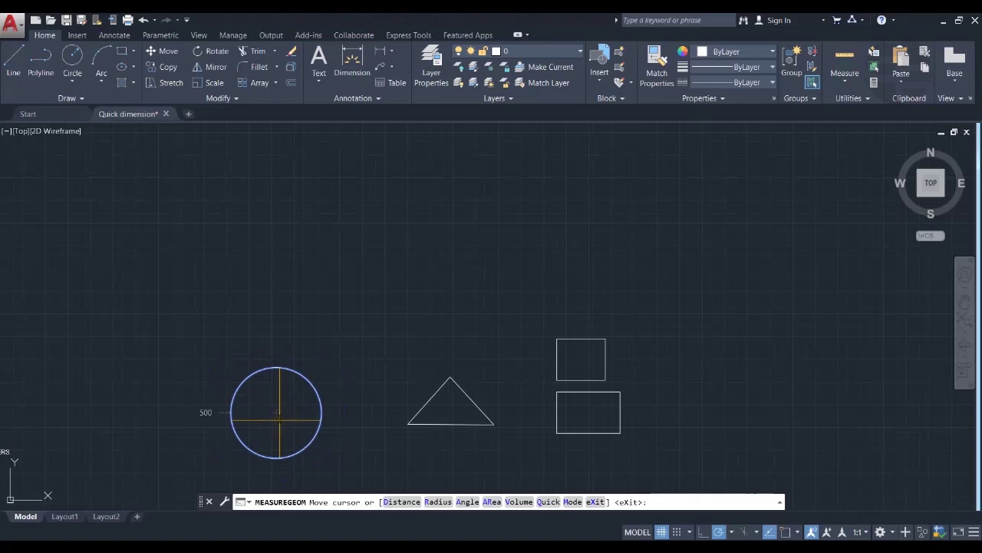
pyautogui.press('Escape')
# Step: Draw a three-point arc with a radius of about 404 to the right of the two rectangles
pyautogui.click(100, 83)
pyautogui.click(132, 101)
pyautogui.click(673, 412)
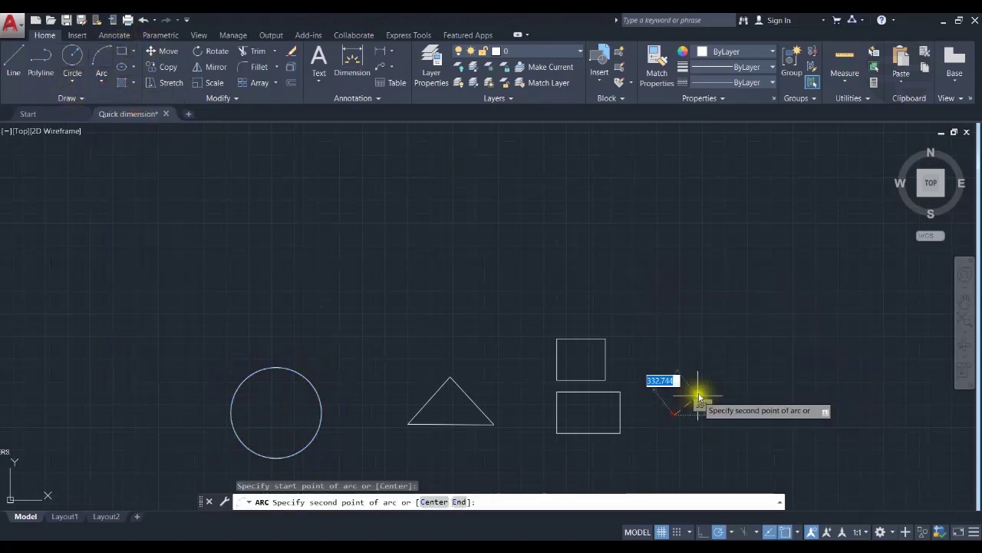
pyautogui.click(699, 396)
pyautogui.click(743, 415)
pyautogui.scroll(4, 682, 396)
pyautogui.moveTo(681, 396); pyautogui.dragTo(633, 367, button='middle')
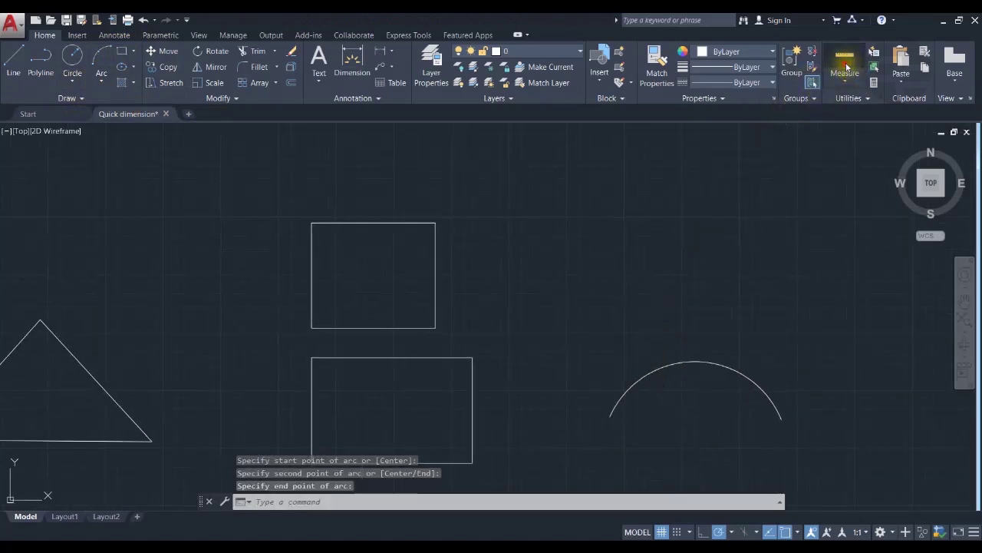
# Step: Examine the new arc's radius with the Quick measure tool
pyautogui.click(845, 64)
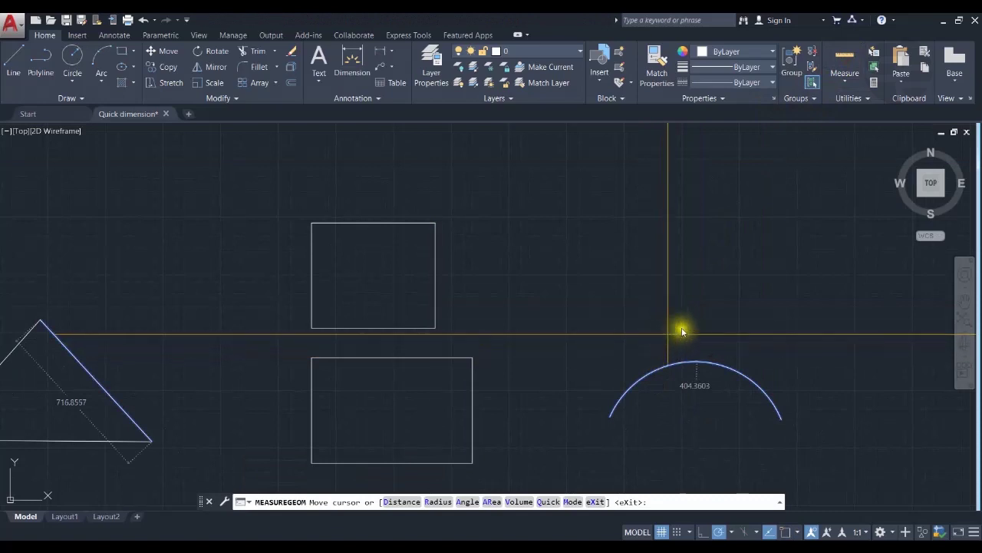
pyautogui.moveTo(693, 329); pyautogui.dragTo(605, 238, button='middle')
pyautogui.scroll(-2, 605, 238)
pyautogui.scroll(2, 607, 238)
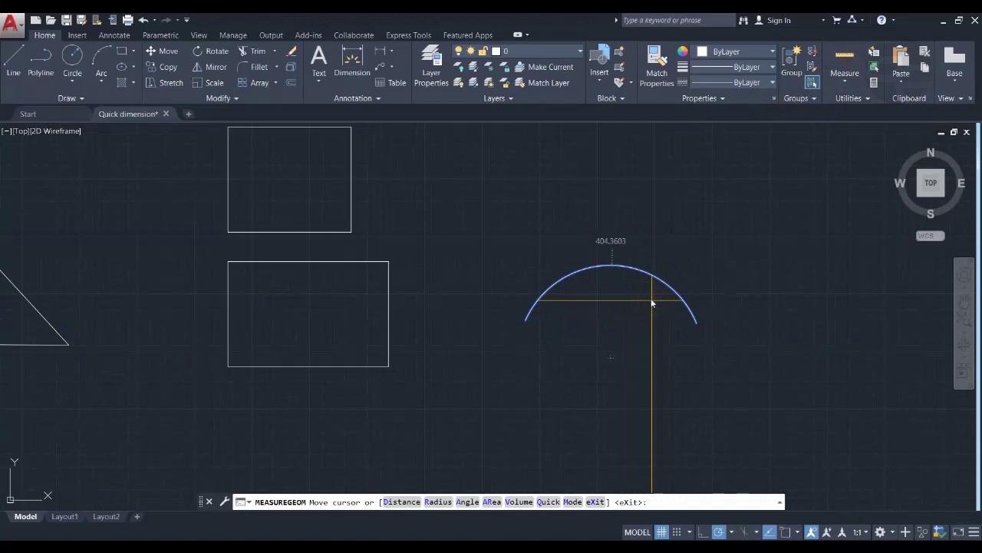
pyautogui.scroll(-2, 652, 305)
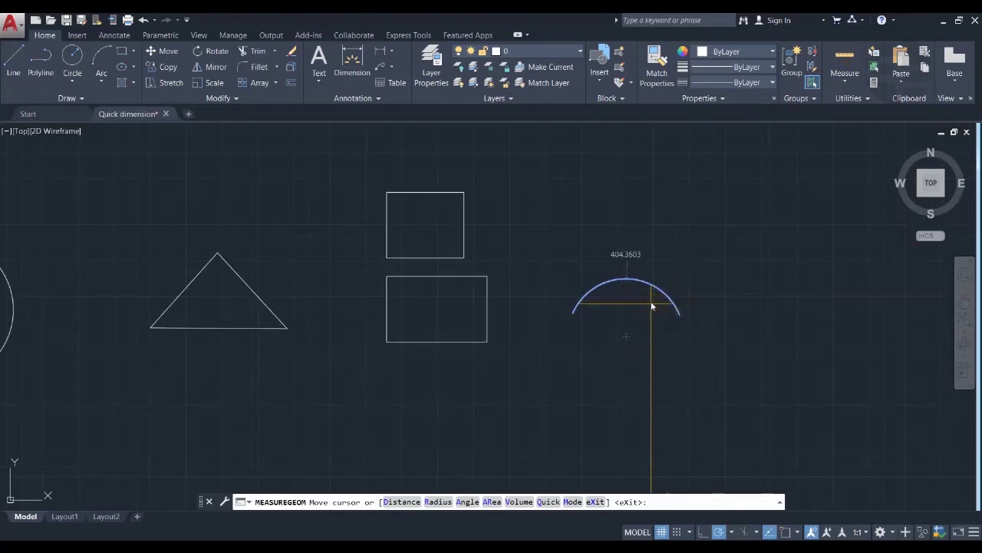
pyautogui.scroll(2, 646, 309)
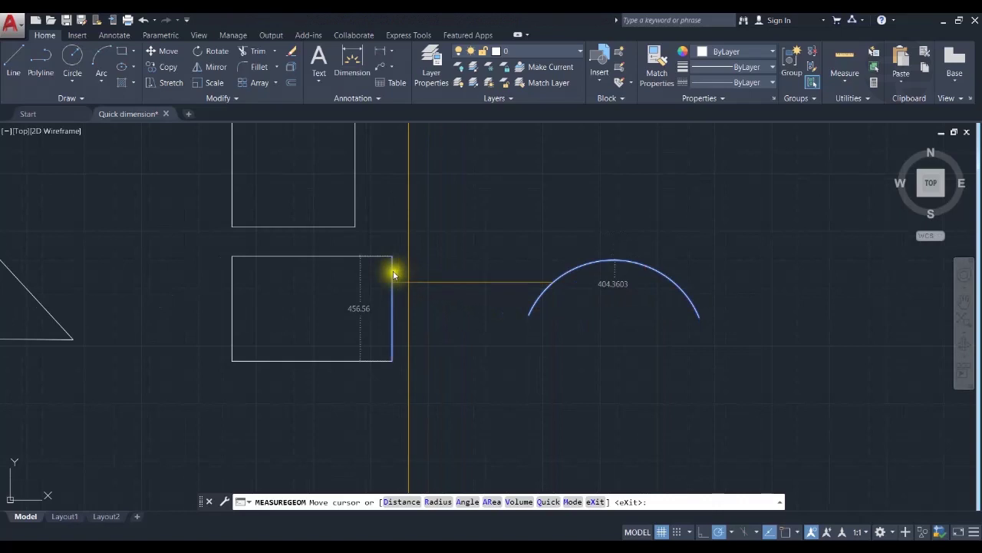
# Step: Examine the gap between the triangle and the lower rectangle with Quick measure, and exit measuring
pyautogui.moveTo(299, 246); pyautogui.dragTo(377, 259, button='middle')
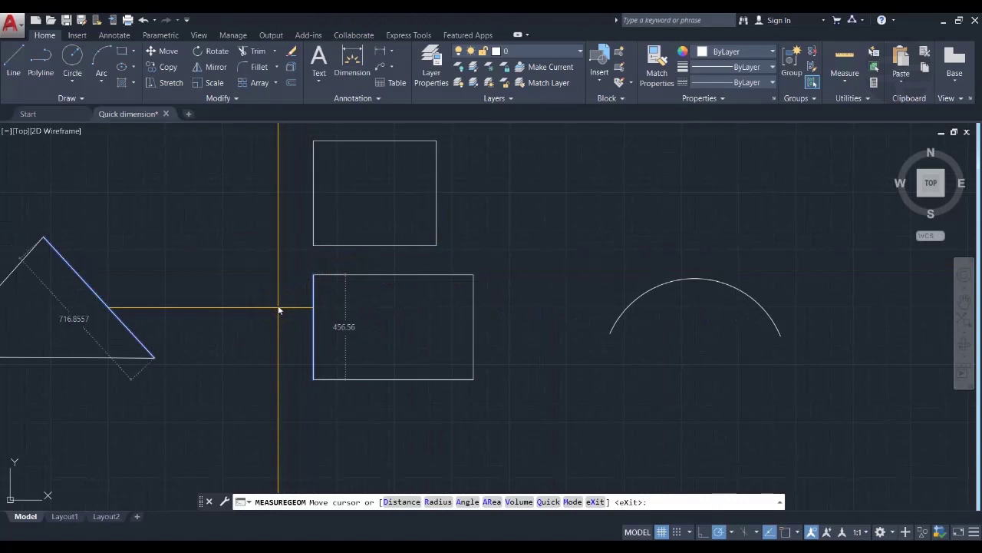
pyautogui.moveTo(204, 305)
pyautogui.mouseDown(button='middle')
pyautogui.moveTo(225, 314)
pyautogui.moveTo(221, 323)
pyautogui.mouseUp(button='middle')
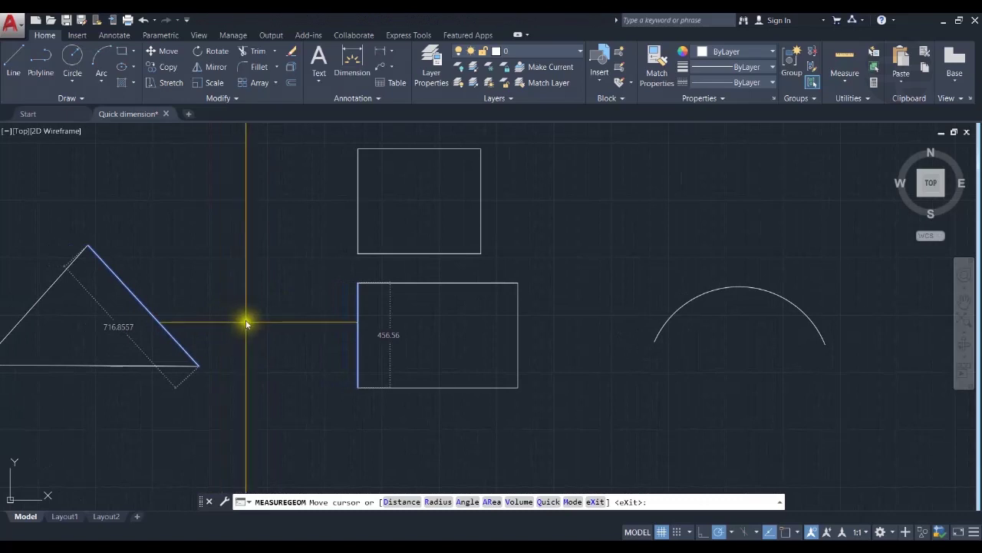
pyautogui.click(268, 303)
pyautogui.click(261, 320)
pyautogui.click(236, 323)
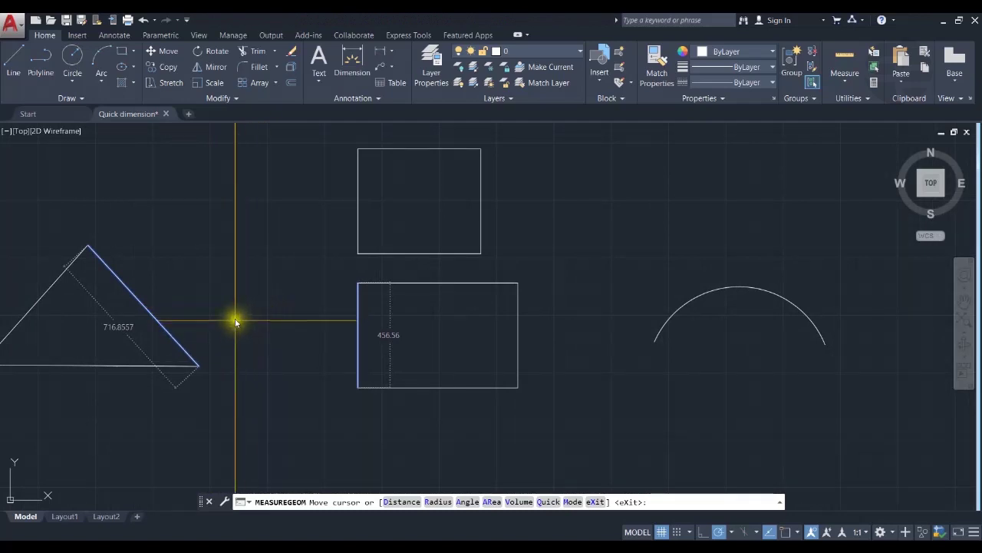
pyautogui.click(230, 324)
pyautogui.click(233, 305)
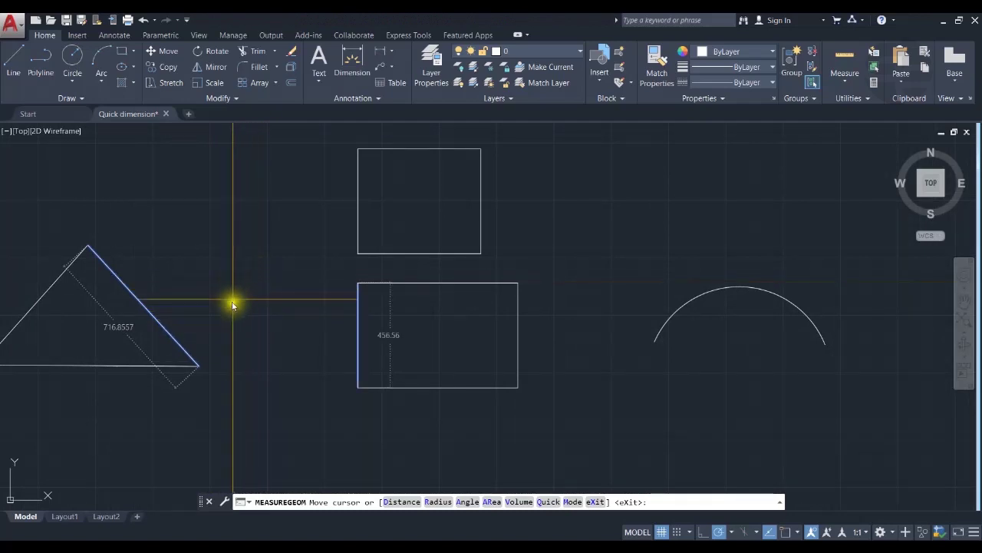
pyautogui.moveTo(251, 333)
pyautogui.mouseDown(button='middle')
pyautogui.moveTo(340, 353)
pyautogui.moveTo(336, 365)
pyautogui.mouseUp(button='middle')
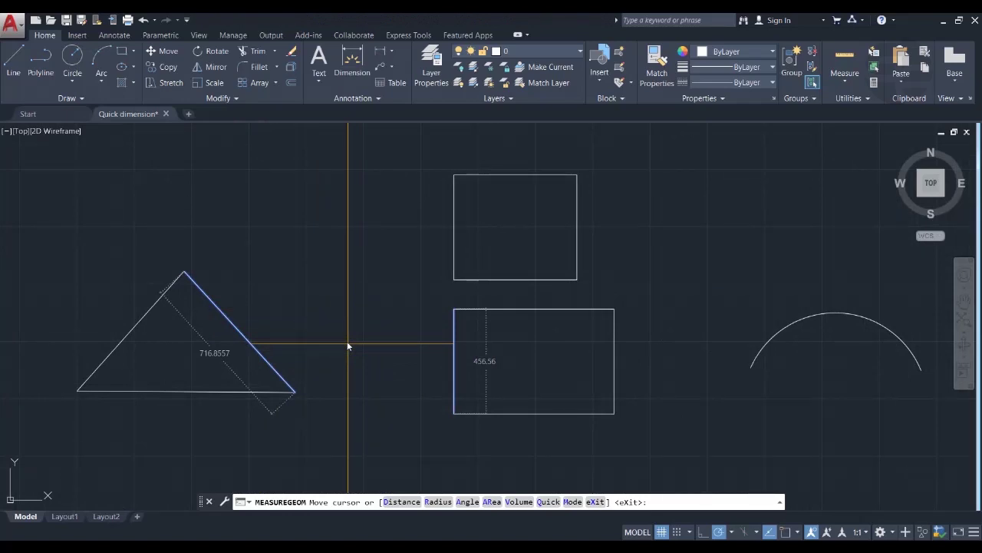
pyautogui.press('Escape')
pyautogui.scroll(-2, 347, 345)
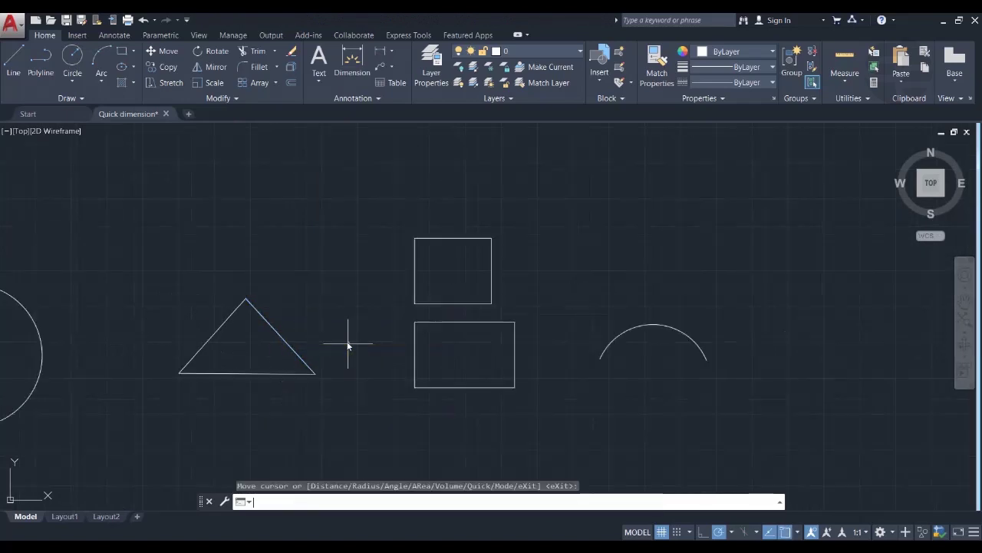
pyautogui.scroll(-2, 391, 335)
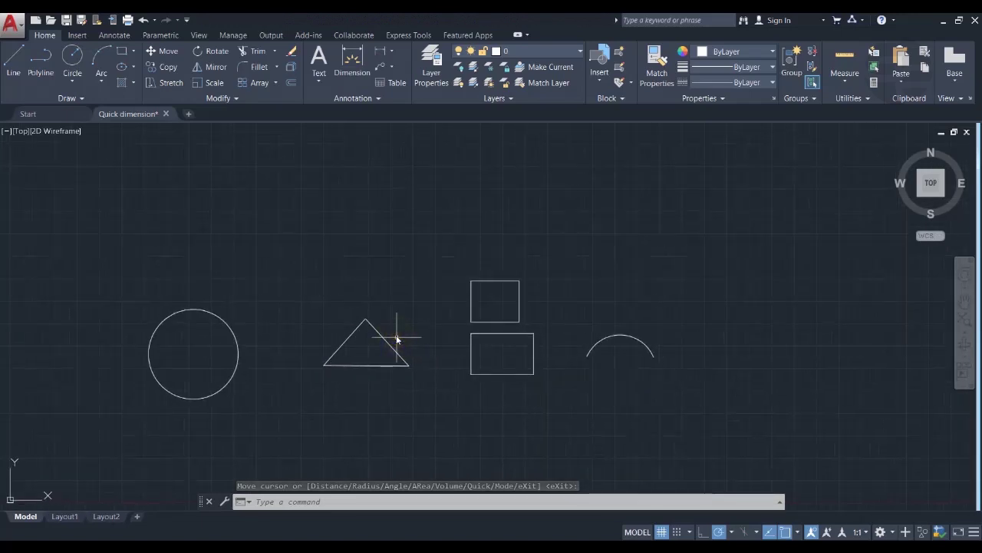
pyautogui.moveTo(394, 335); pyautogui.dragTo(391, 335, button='middle')
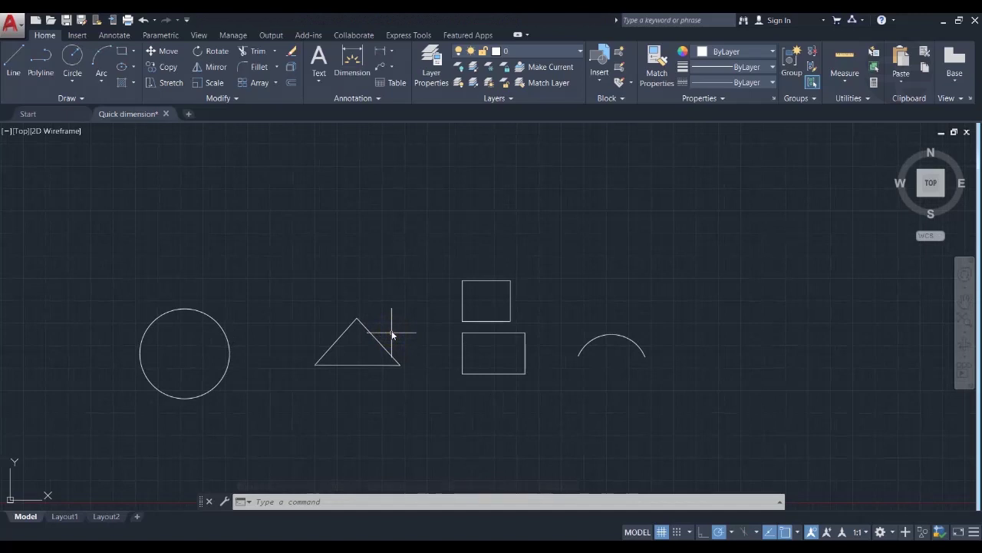
pyautogui.moveTo(421, 326); pyautogui.dragTo(373, 330, button='middle')
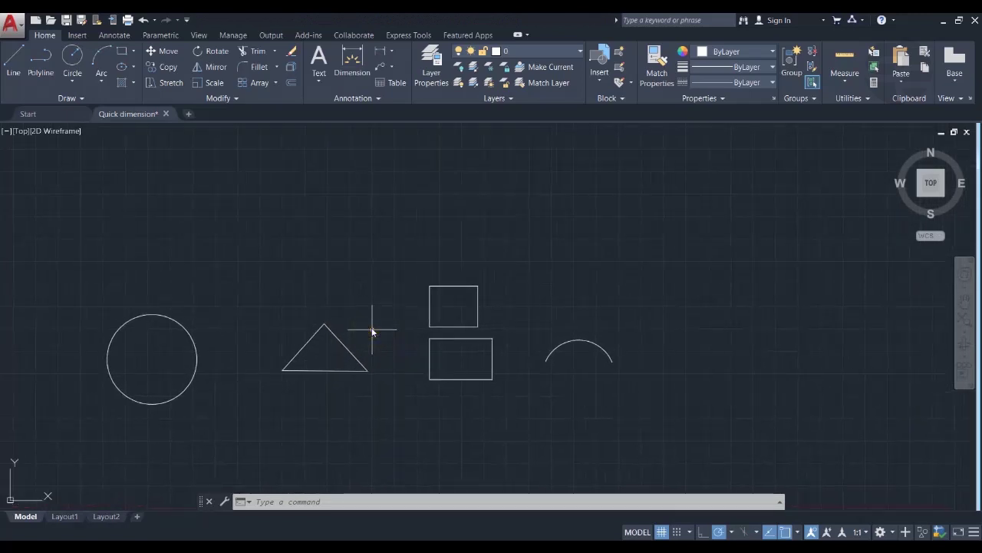
# Step: Open the e-project drawing from the 2020 New Features folder and bring more of the floor plan into view
pyautogui.click(50, 21)
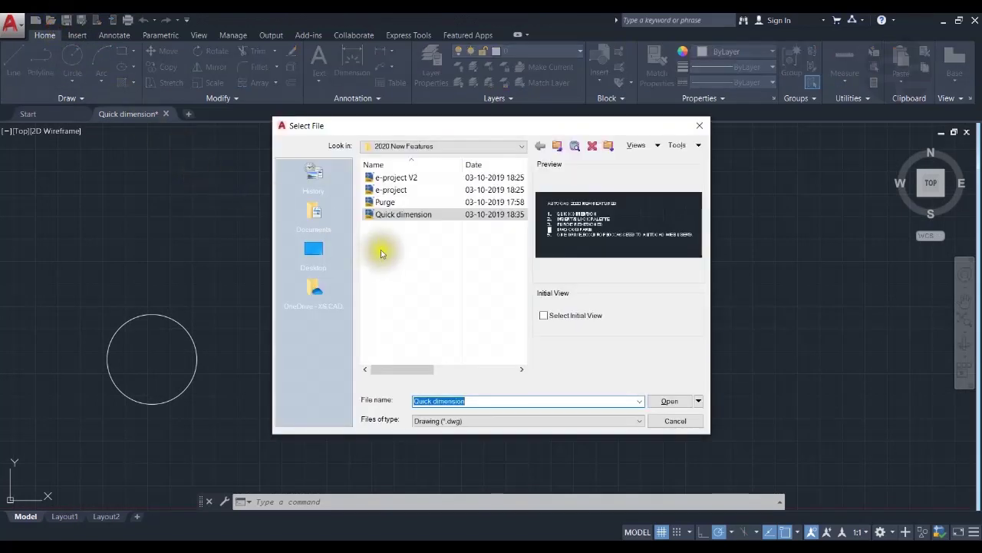
pyautogui.click(412, 191)
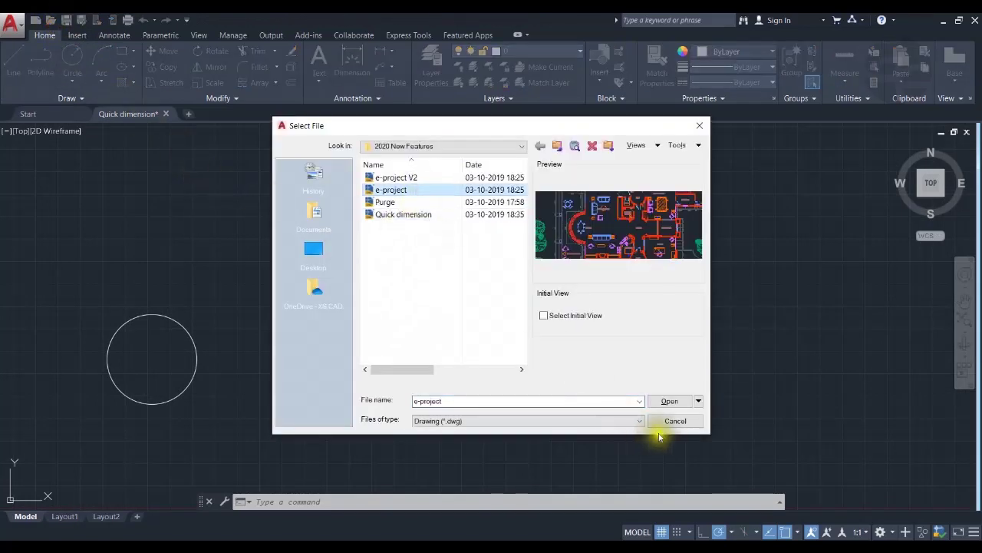
pyautogui.click(669, 401)
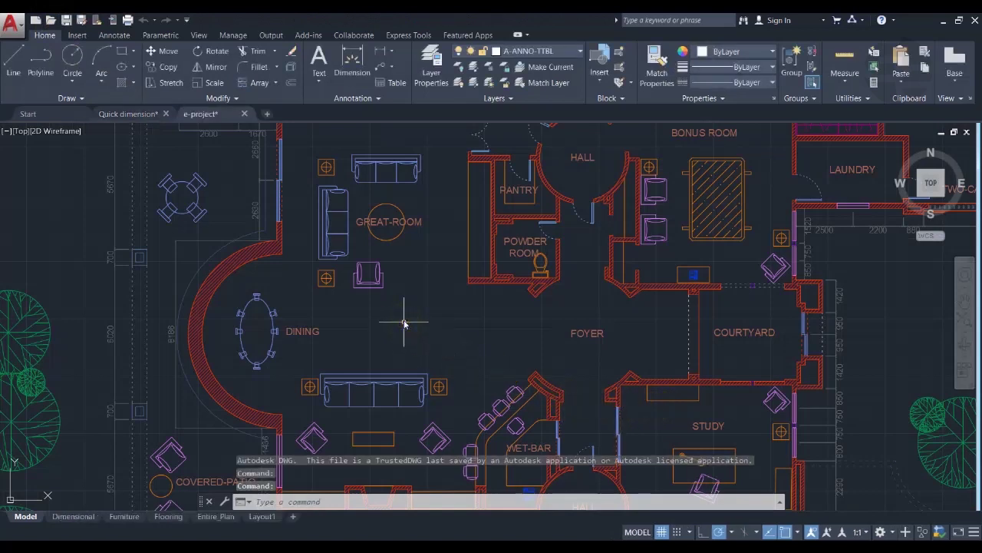
pyautogui.scroll(-4, 415, 322)
pyautogui.moveTo(366, 343); pyautogui.dragTo(307, 335, button='middle')
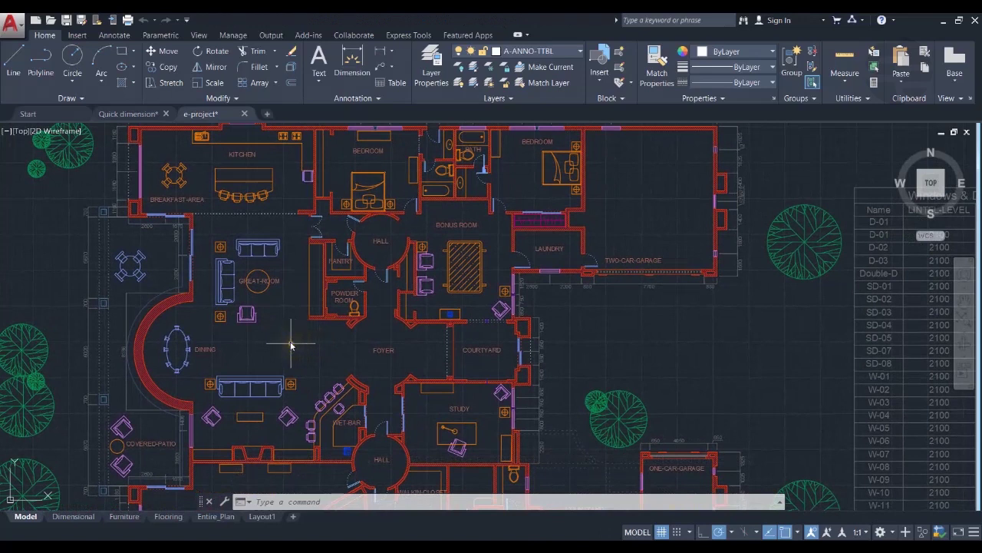
pyautogui.moveTo(299, 342); pyautogui.dragTo(287, 358, button='middle')
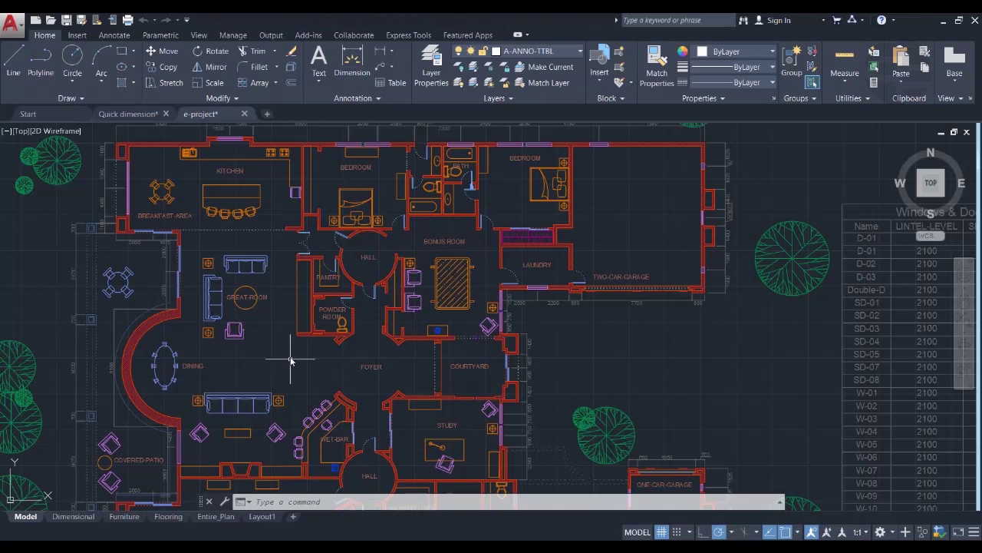
# Step: Examine the classic Insert dialog using the CLASSICINSERT command, accept its preselected block, and cancel the placement
pyautogui.write('I')
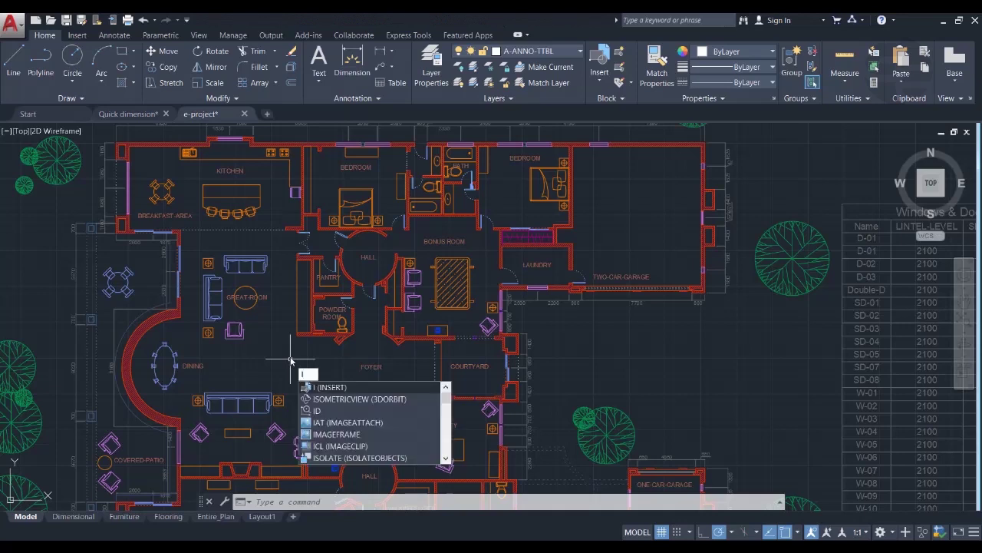
pyautogui.press('BackSpace')
pyautogui.write('C')
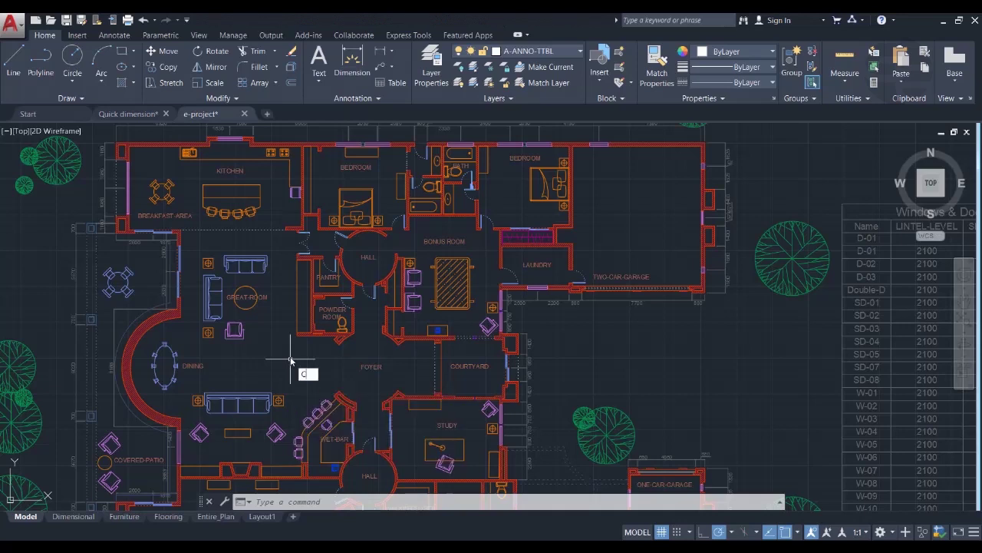
pyautogui.write('LASSICINS')
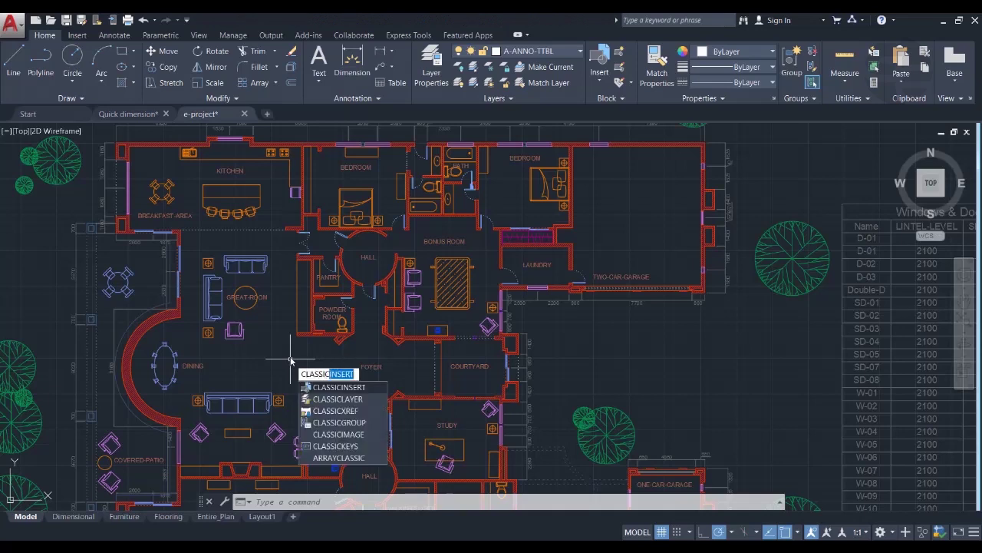
pyautogui.write('ERT')
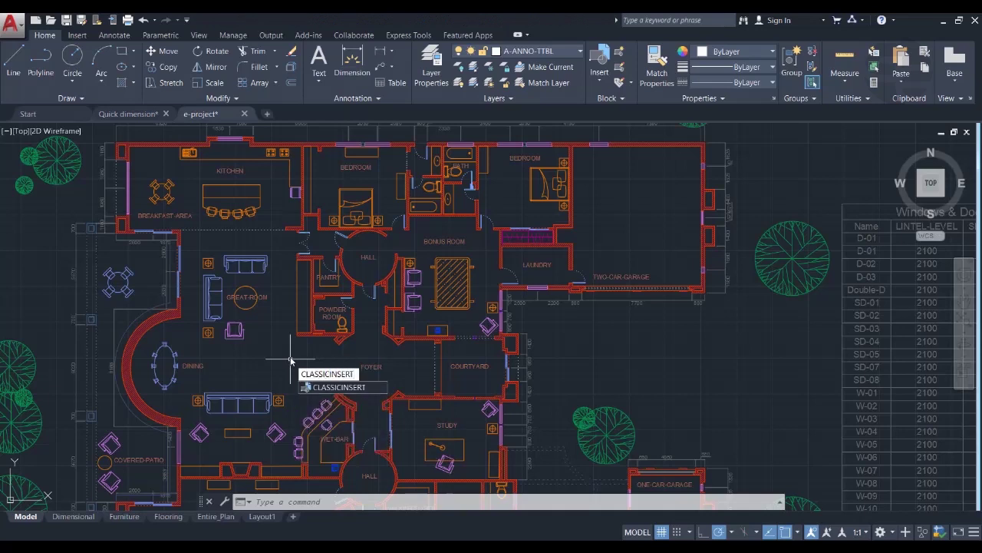
pyautogui.press('Return')
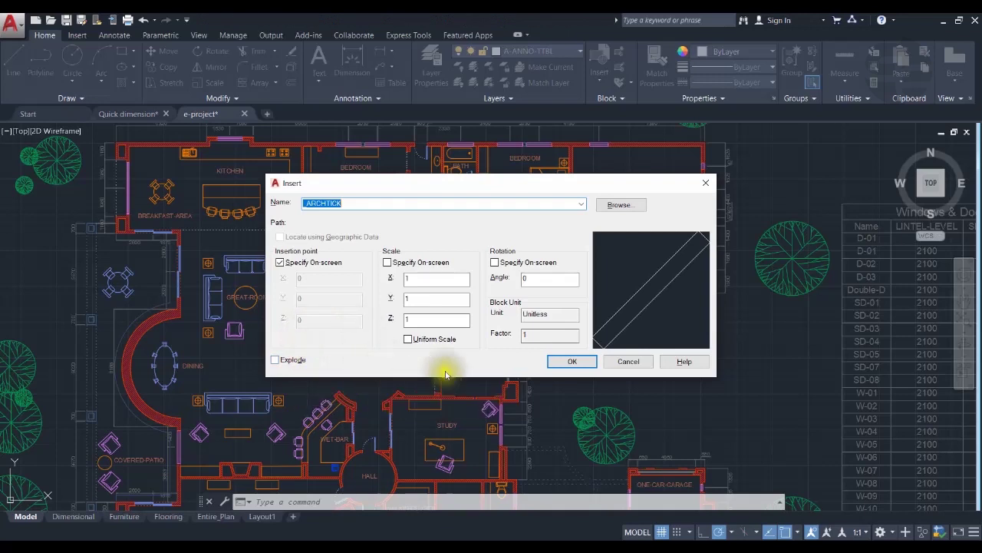
pyautogui.click(572, 361)
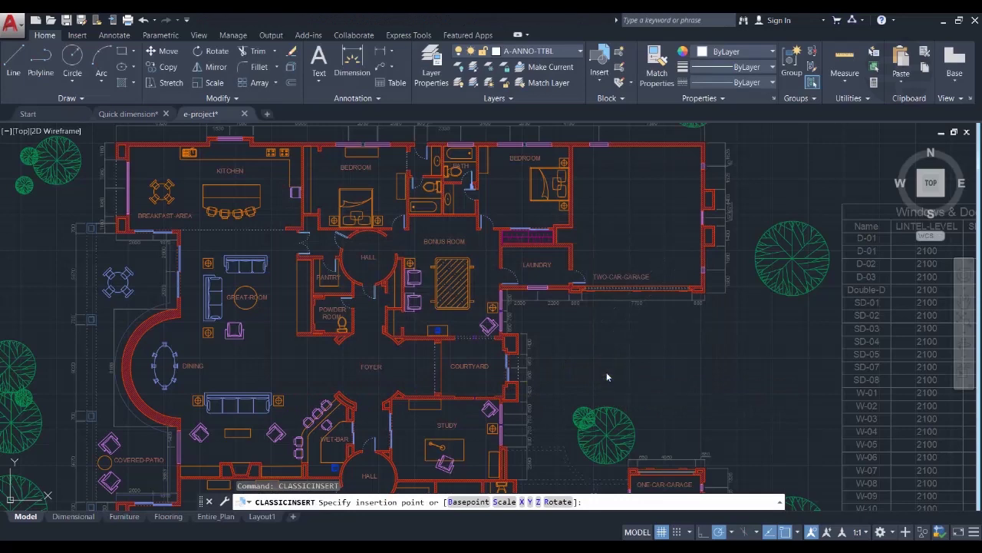
pyautogui.press('Escape')
# Step: Open the Blocks palette with the INSERT command and view its recent blocks and other-drawing blocks
pyautogui.write('i')
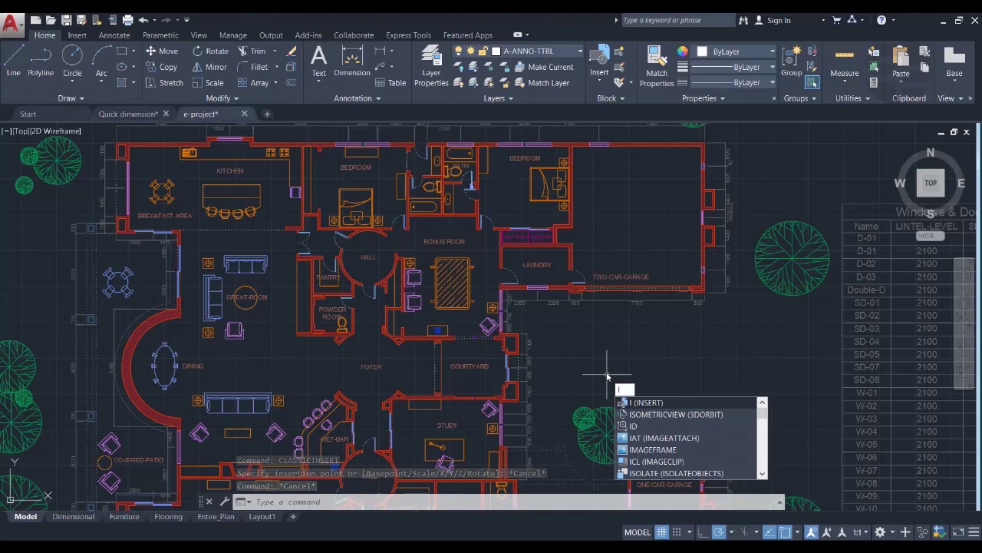
pyautogui.press('Return')
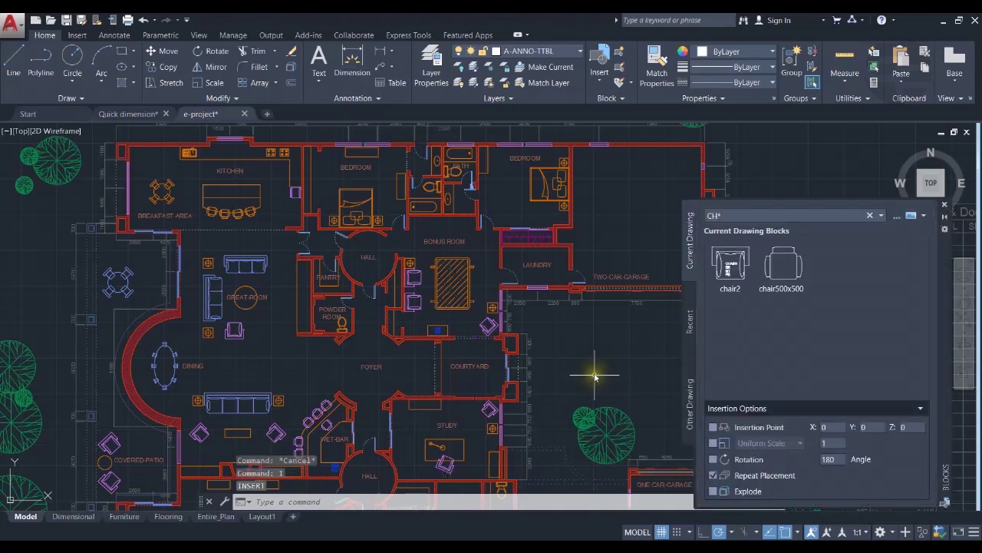
pyautogui.click(690, 325)
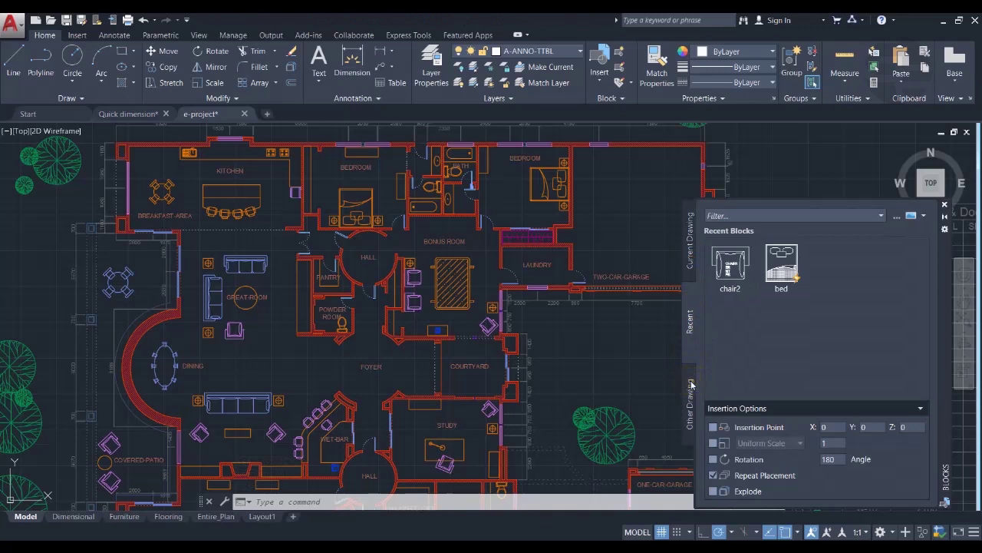
pyautogui.click(691, 383)
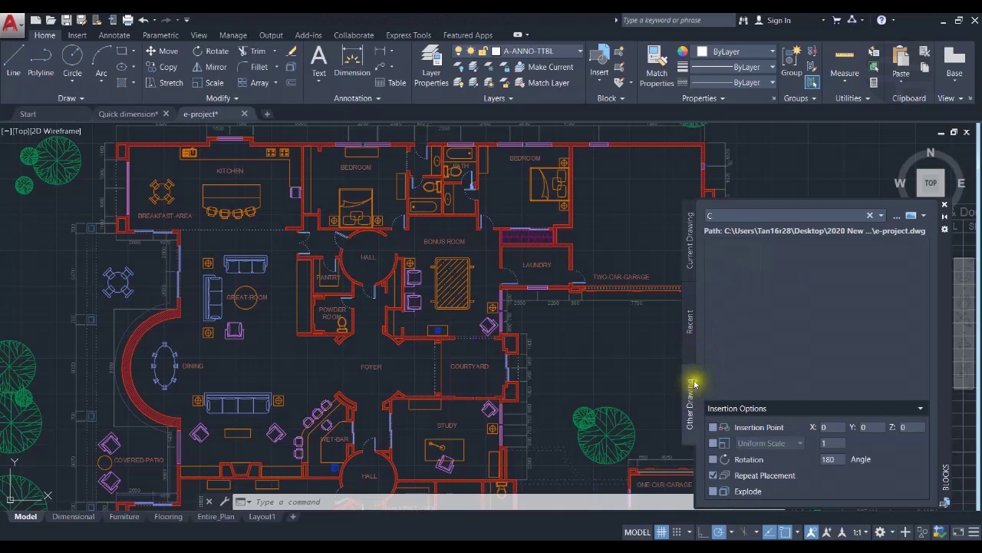
# Step: Filter the current drawing's blocks by CH*, and clear the filter to list all blocks again
pyautogui.click(690, 255)
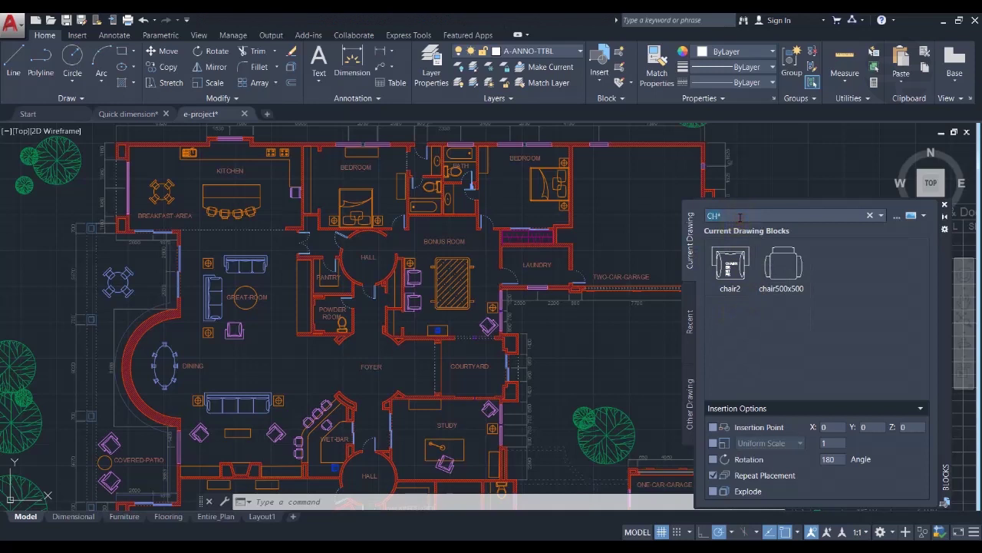
pyautogui.press('BackSpace')
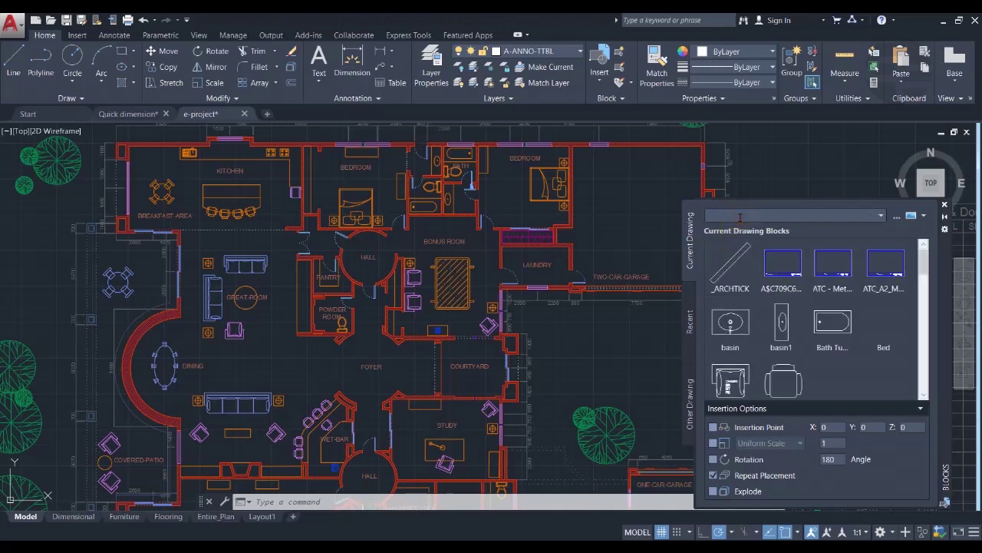
pyautogui.click(722, 220)
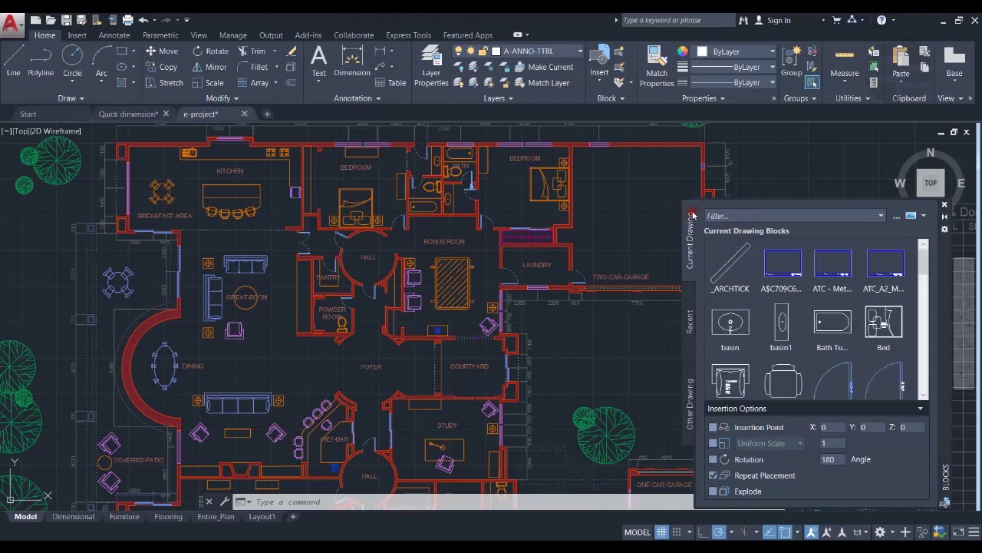
# Step: Examine the blocks of the current drawing through the Insert command's gallery and the Blocks palette
pyautogui.click(598, 83)
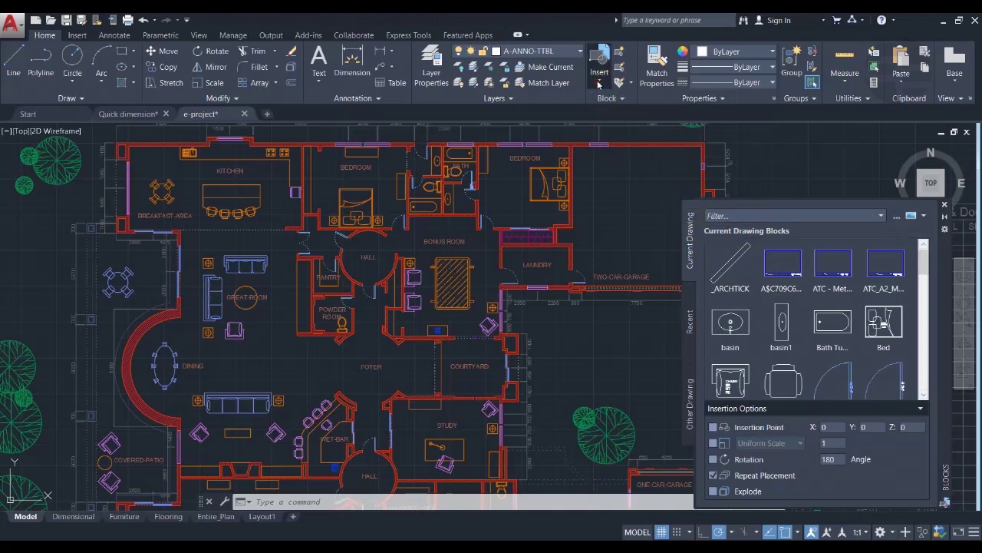
pyautogui.click(561, 94)
pyautogui.click(661, 113)
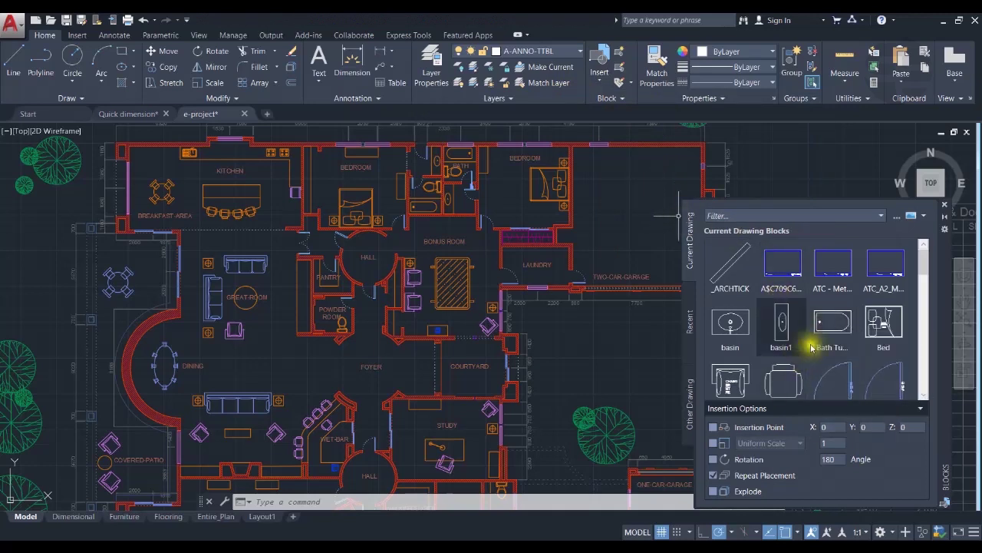
pyautogui.scroll(-1, 808, 336)
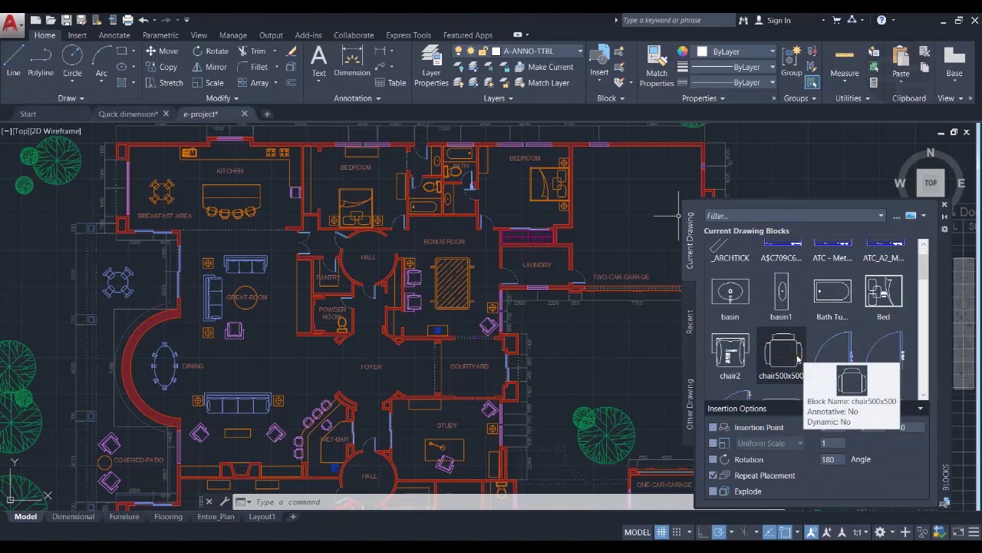
pyautogui.scroll(1, 795, 349)
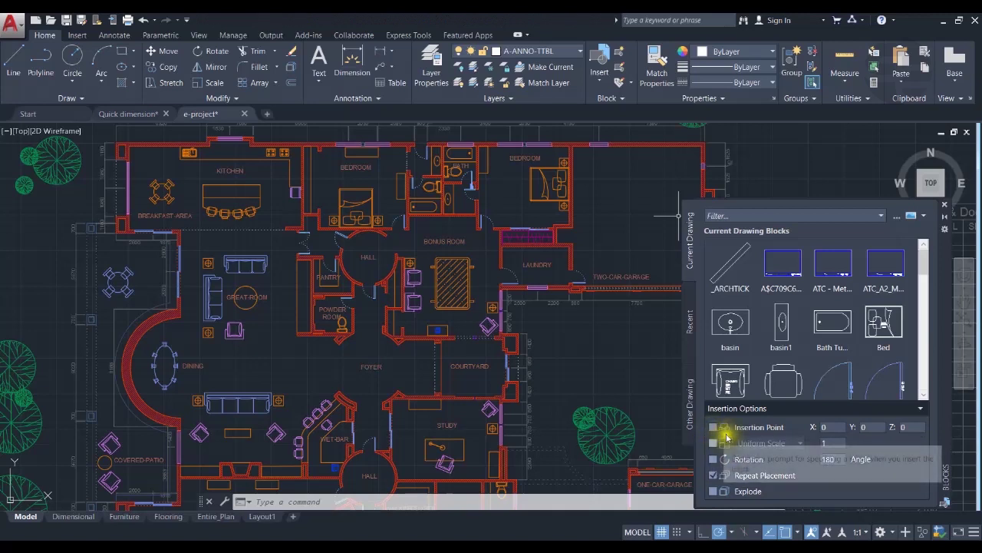
# Step: Insert the chair2 block beside the armchair below the GREAT-ROOM label, skip its attributes, and end the repeated placement
pyautogui.click(740, 381)
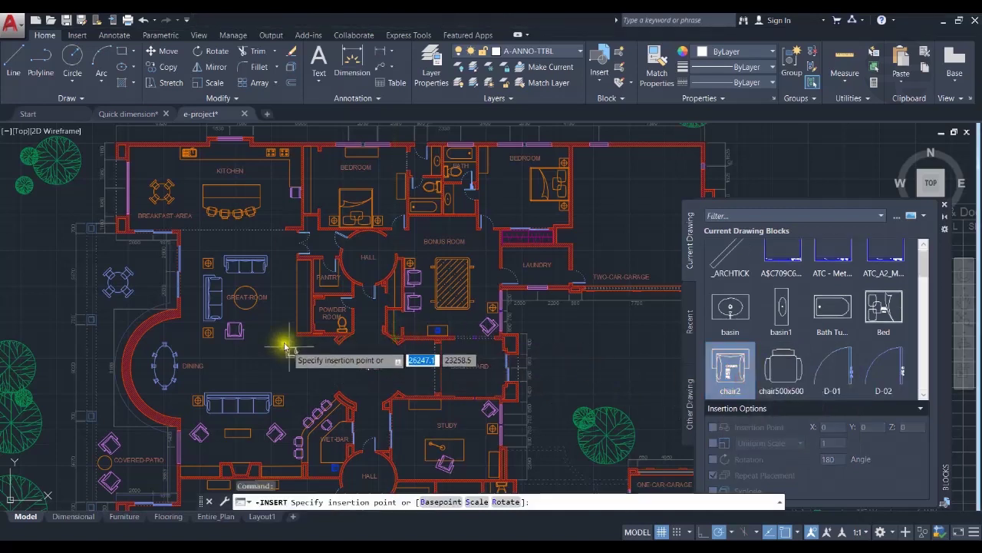
pyautogui.scroll(6, 258, 332)
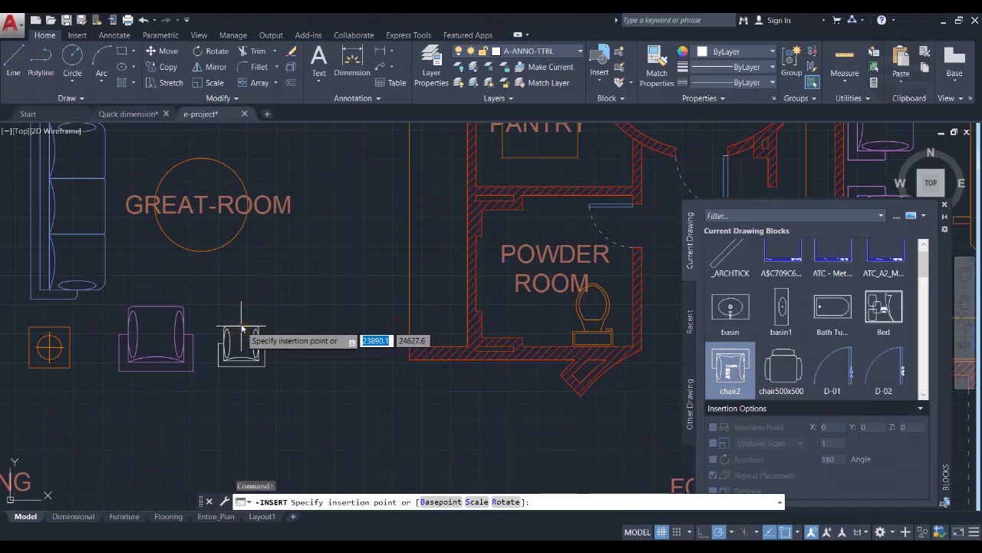
pyautogui.click(241, 329)
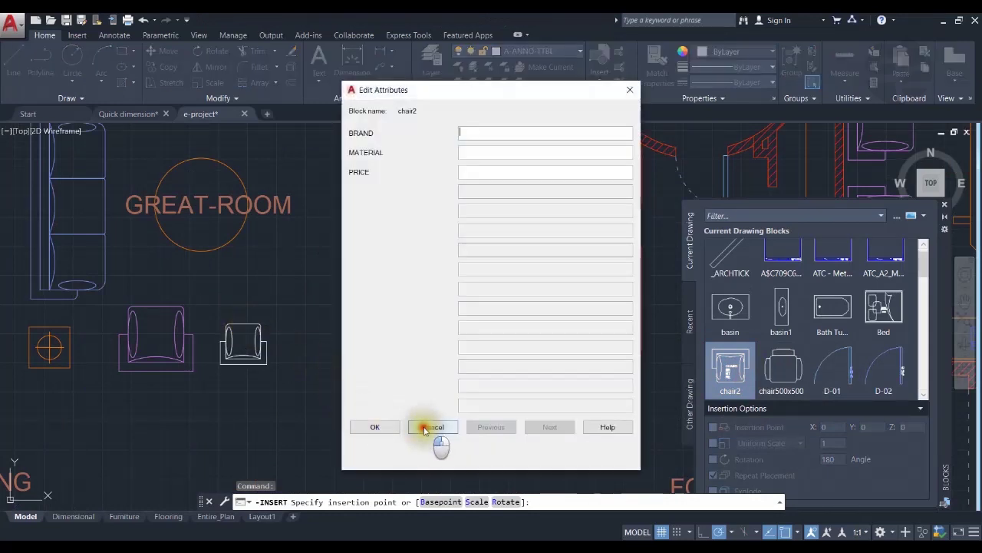
pyautogui.click(424, 429)
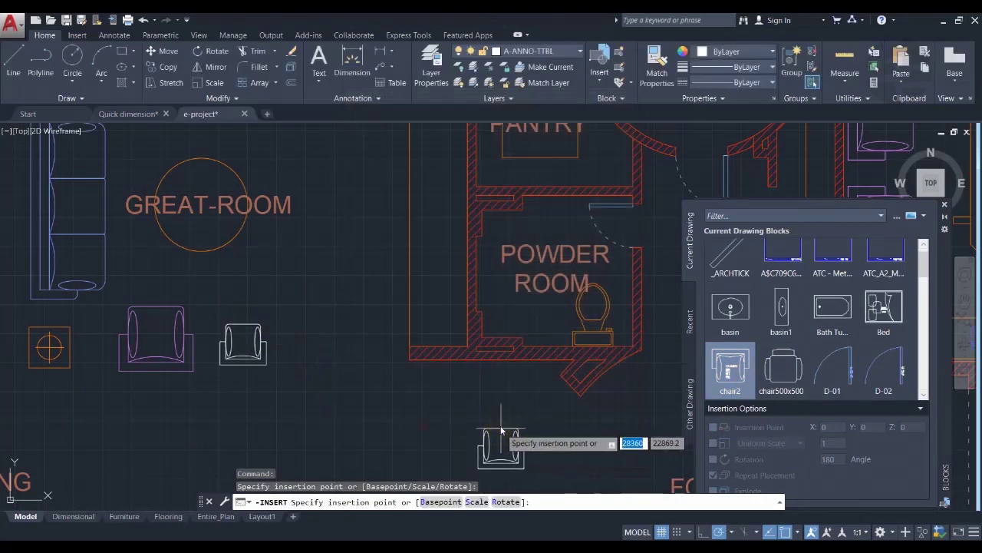
pyautogui.press('Escape')
pyautogui.press('Escape')
pyautogui.press('Escape')
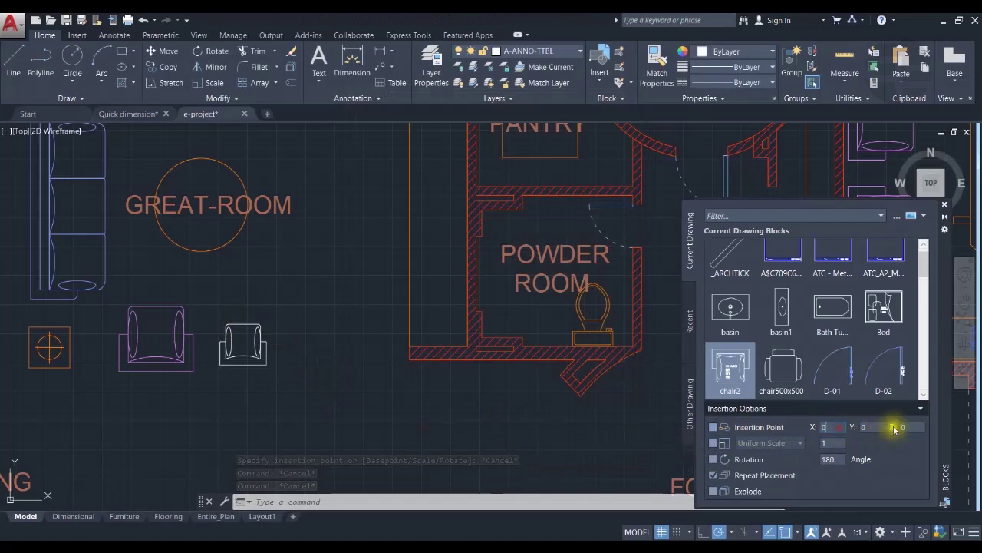
# Step: Insert the chair2 block directly at the preset coordinates 0,0,0, leave its attributes blank, and inspect the chair at the origin
pyautogui.rightClick(726, 373)
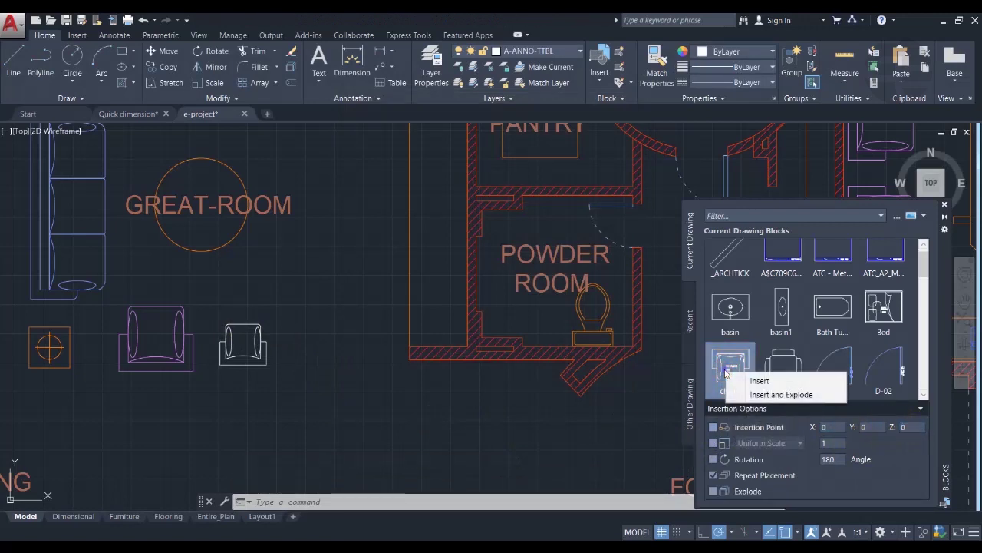
pyautogui.click(764, 382)
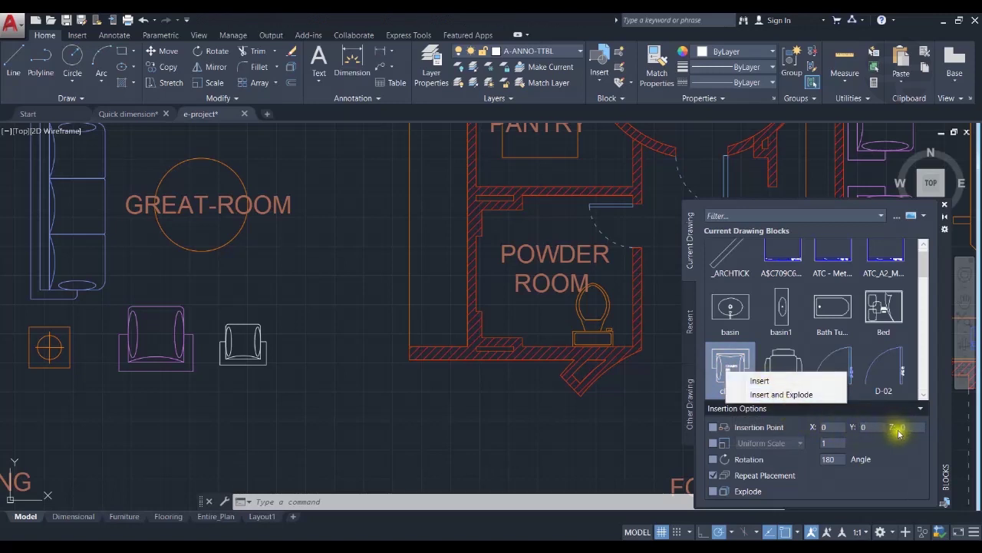
pyautogui.click(760, 382)
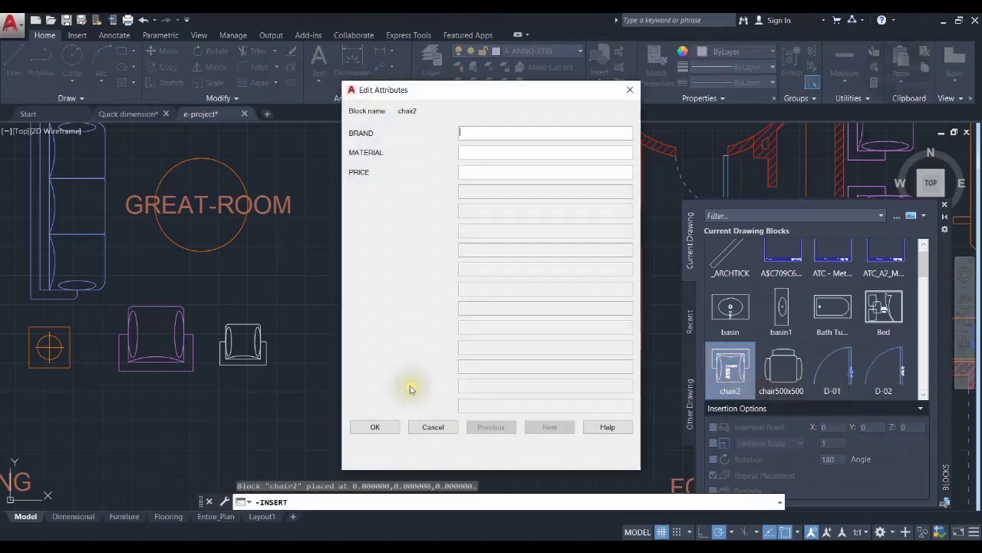
pyautogui.click(375, 426)
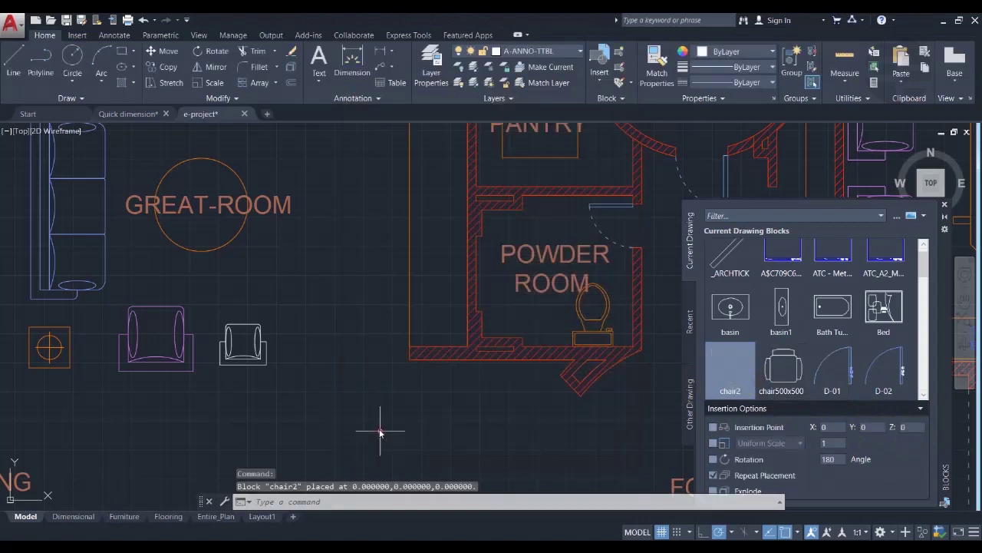
pyautogui.scroll(-5, 486, 302)
pyautogui.scroll(-3, 486, 302)
pyautogui.moveTo(362, 346); pyautogui.dragTo(346, 235, button='middle')
pyautogui.scroll(2, 314, 281)
pyautogui.scroll(10, 164, 406)
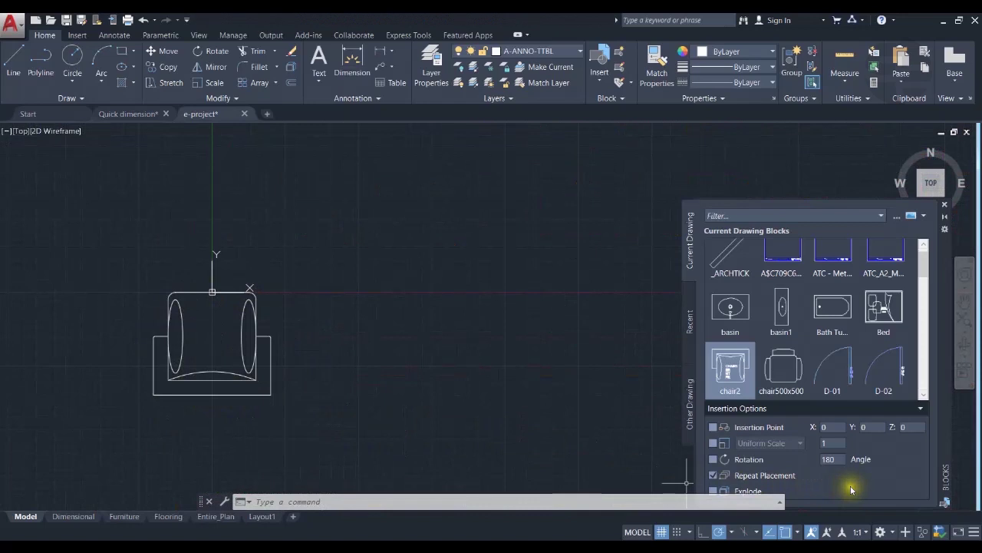
# Step: Reposition the Blocks palette and return to the floor area between the great room and the dining area
pyautogui.moveTo(946, 301); pyautogui.dragTo(920, 251)
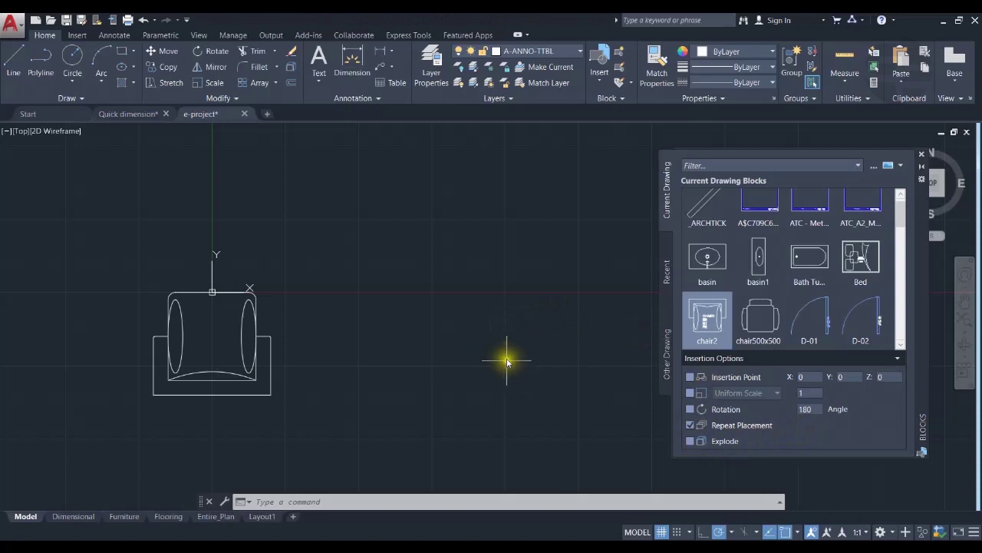
pyautogui.scroll(-3, 507, 359)
pyautogui.moveTo(526, 241); pyautogui.dragTo(351, 408, button='middle')
pyautogui.scroll(-3, 351, 404)
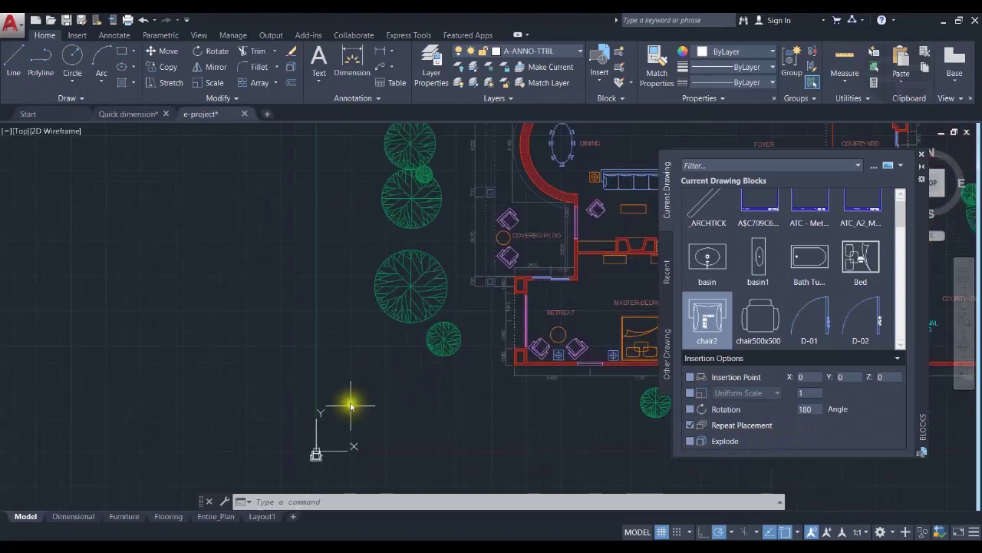
pyautogui.scroll(2, 361, 394)
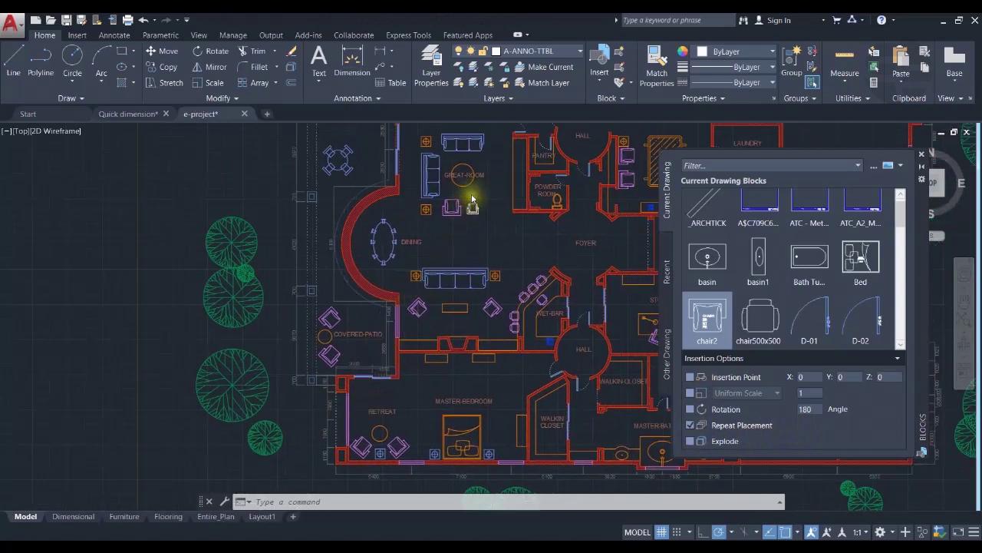
pyautogui.scroll(4, 467, 192)
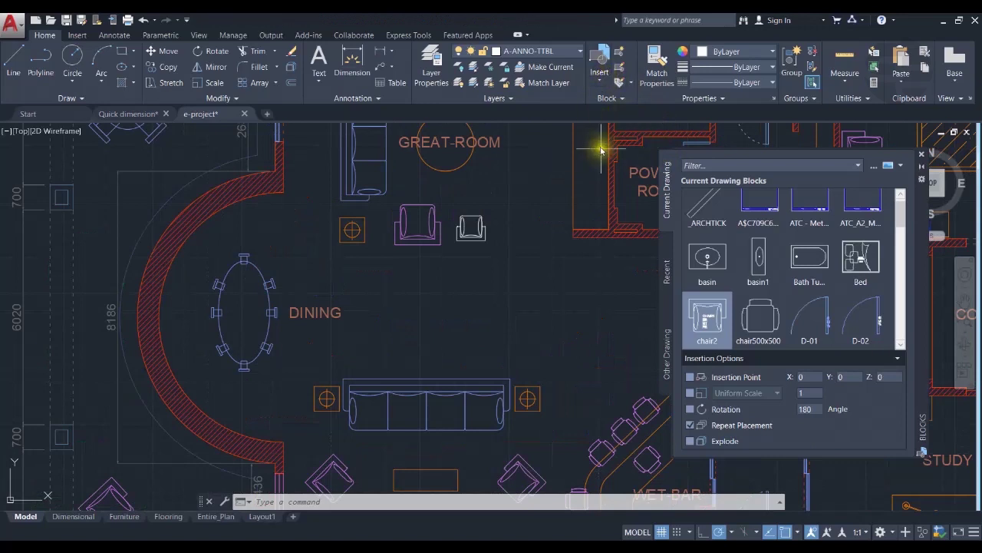
pyautogui.moveTo(502, 259)
pyautogui.mouseDown(button='middle')
pyautogui.moveTo(474, 289)
pyautogui.moveTo(486, 291)
pyautogui.mouseUp(button='middle')
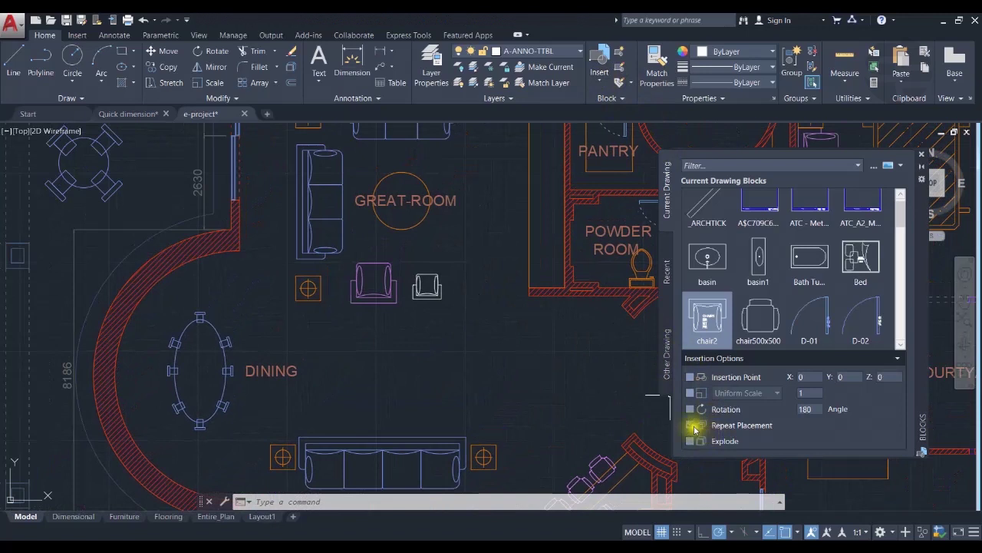
# Step: Place four chair2 blocks on the open floor between the great-room armchair and the lower sofa with Repeat Placement, leaving attributes blank
pyautogui.click(708, 317)
pyautogui.click(421, 344)
pyautogui.click(375, 426)
pyautogui.click(519, 358)
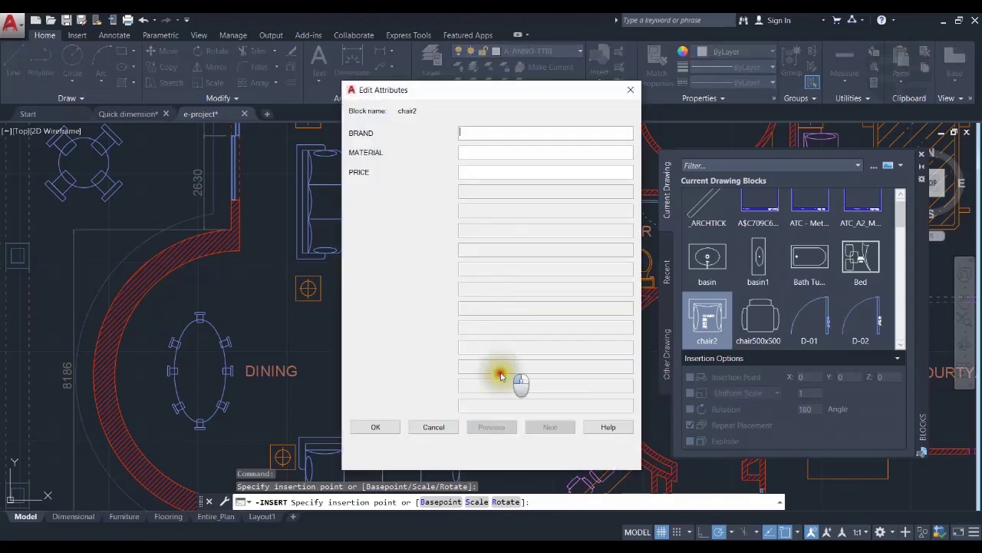
pyautogui.click(377, 364)
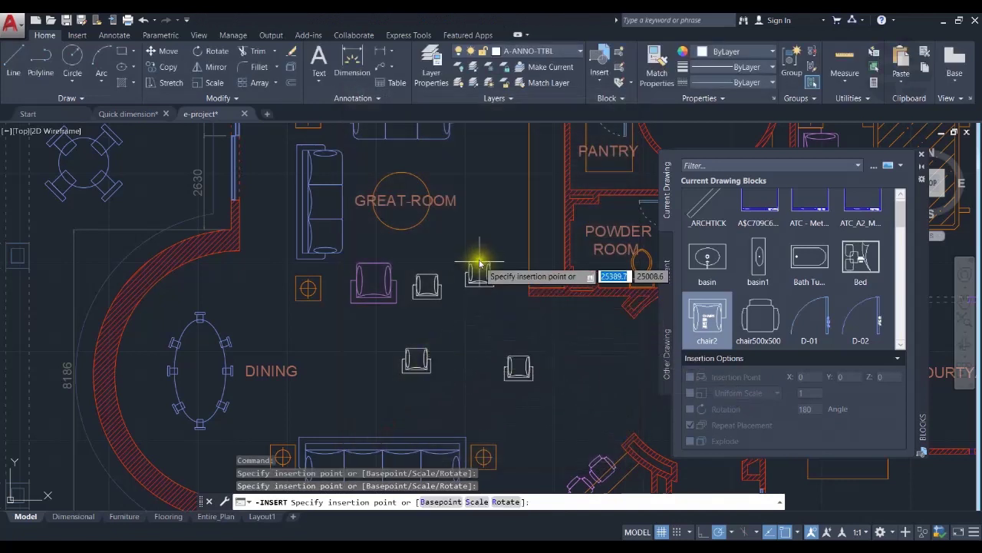
pyautogui.click(342, 368)
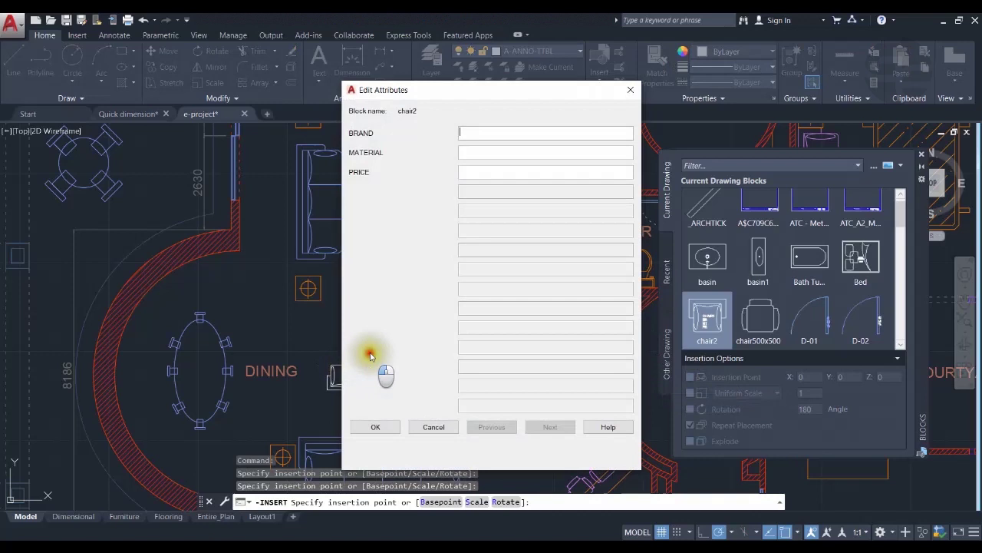
pyautogui.click(370, 363)
pyautogui.click(427, 414)
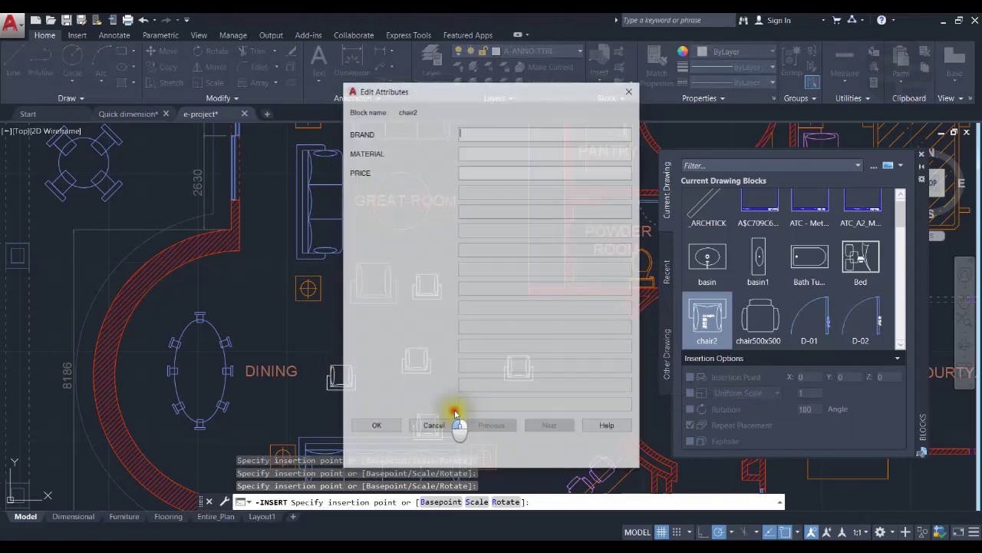
pyautogui.click(380, 424)
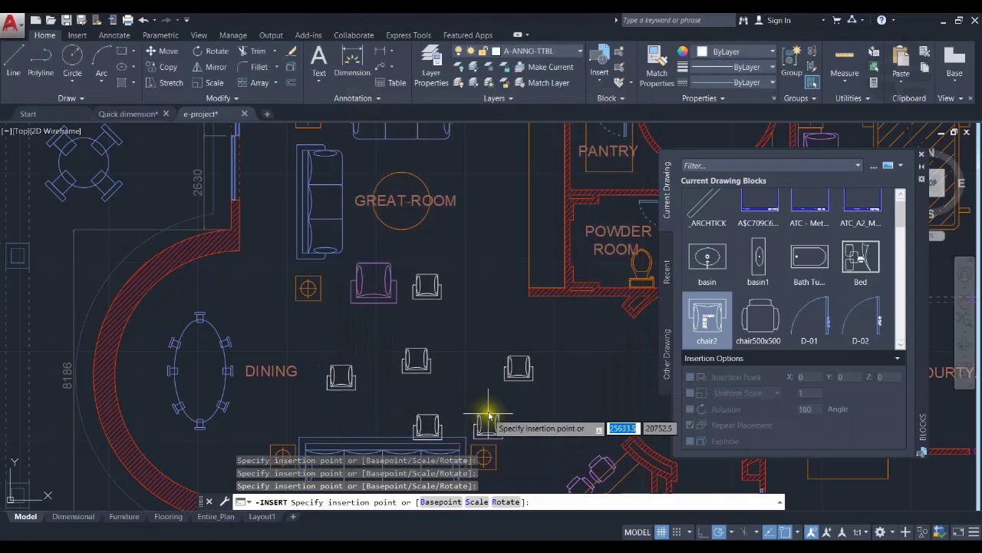
pyautogui.press('Escape')
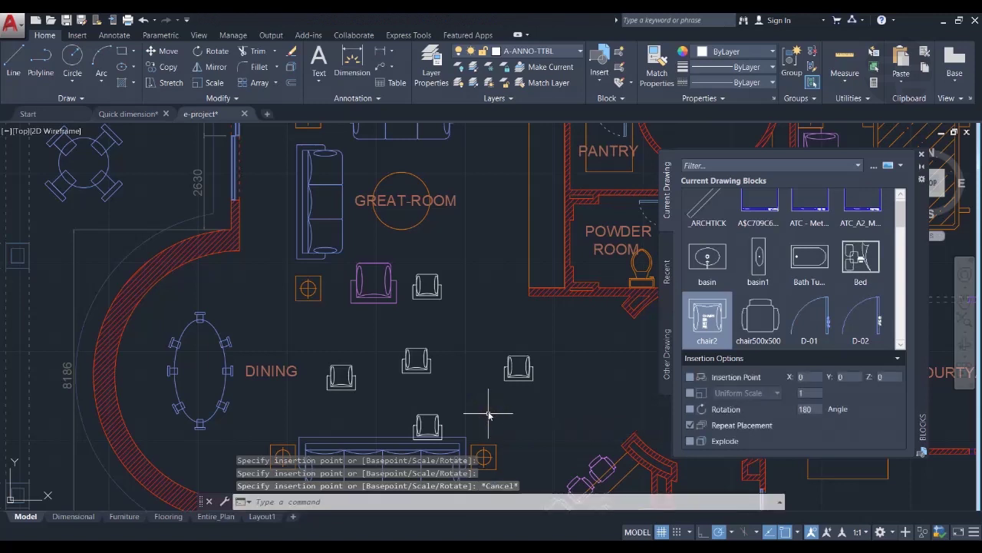
# Step: Delete the five small white chair2 blocks around the great room, keeping the original purple armchair
pyautogui.click(438, 429)
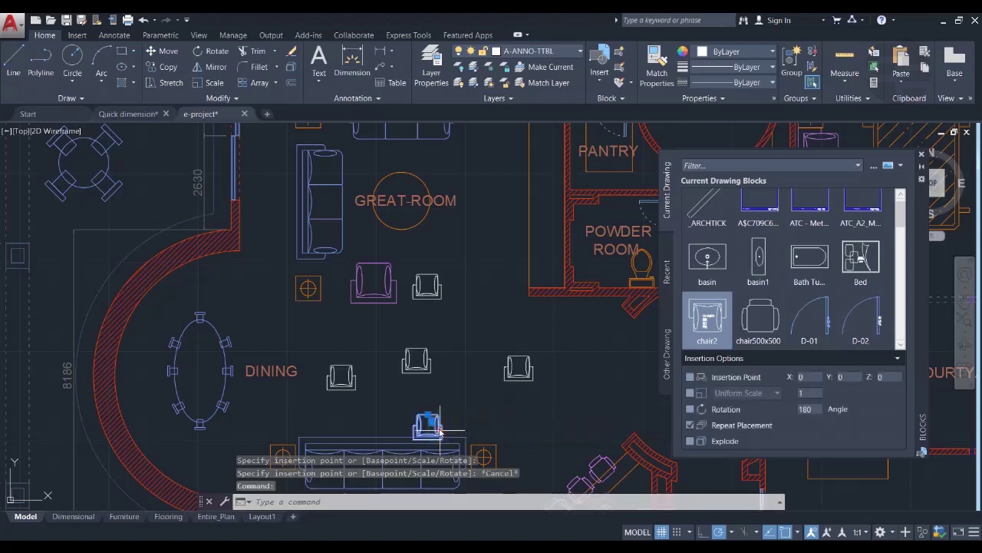
pyautogui.press('Delete')
pyautogui.click(350, 383)
pyautogui.press('Delete')
pyautogui.click(404, 361)
pyautogui.press('Delete')
pyautogui.click(516, 371)
pyautogui.press('Delete')
pyautogui.click(431, 287)
pyautogui.press('Delete')
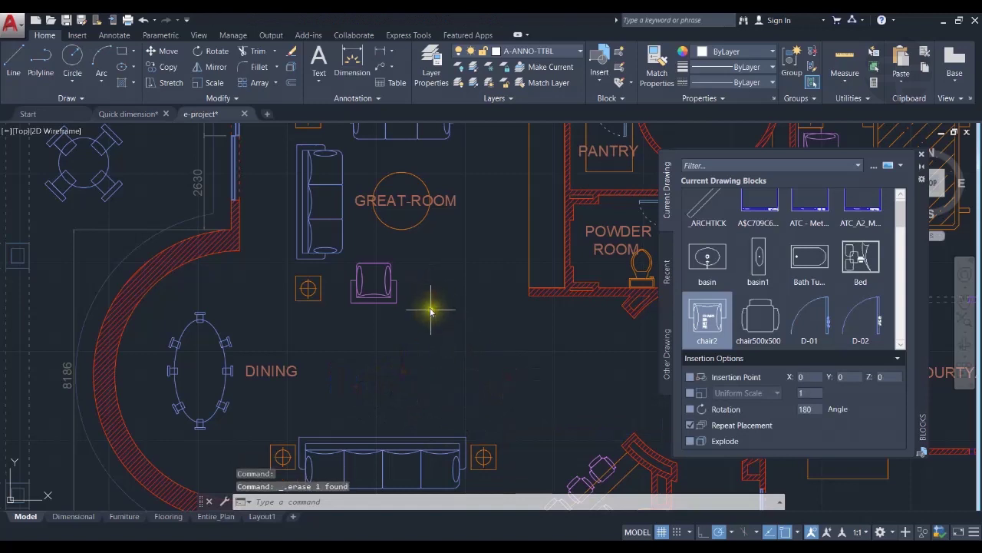
# Step: Check the scale of the great-room armchair in its properties, and set the block insertion scale to 1.6
pyautogui.click(392, 297)
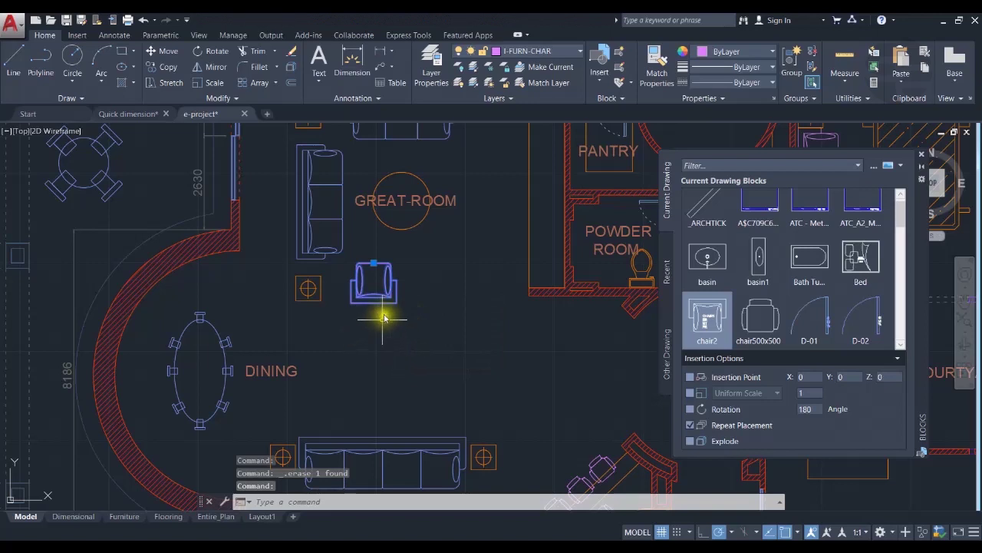
pyautogui.rightClick(353, 342)
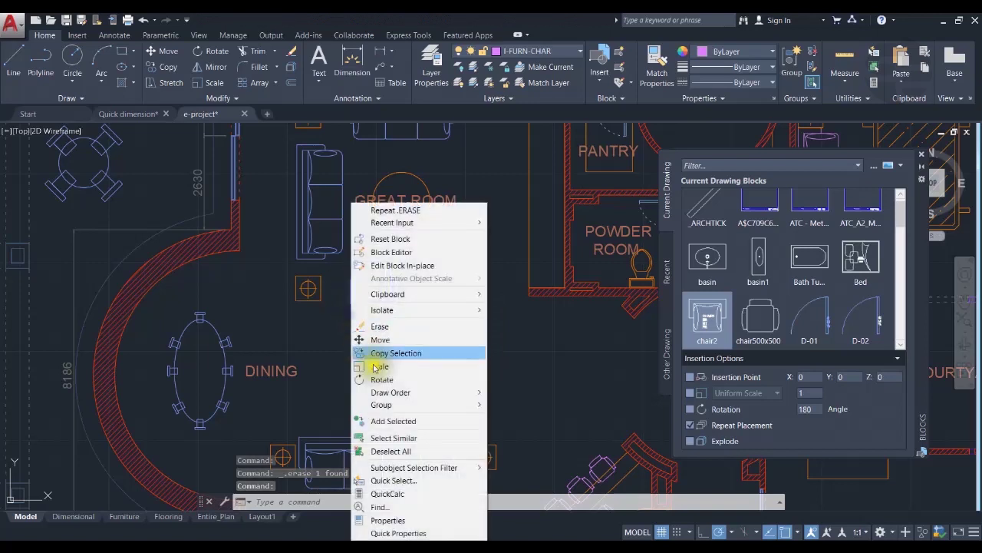
pyautogui.click(388, 520)
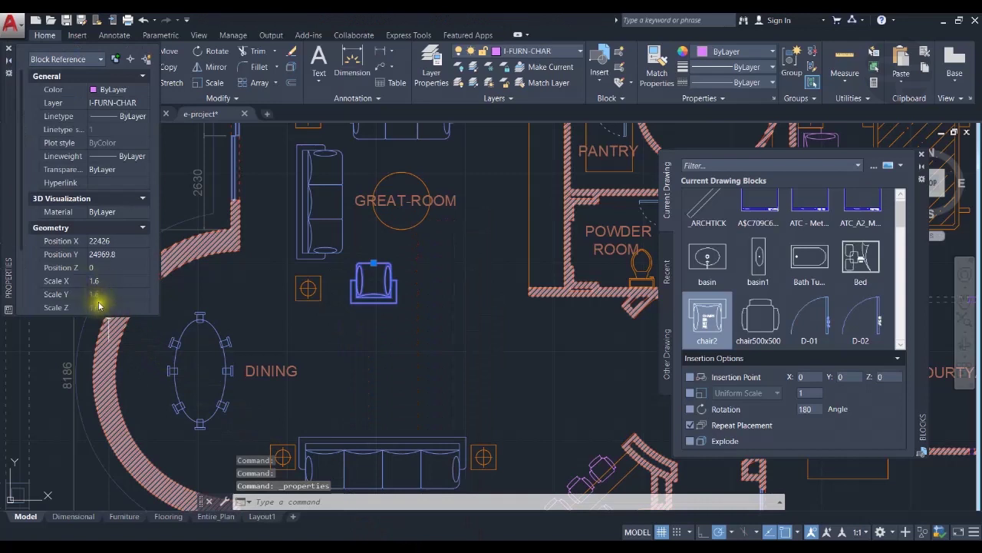
pyautogui.click(8, 48)
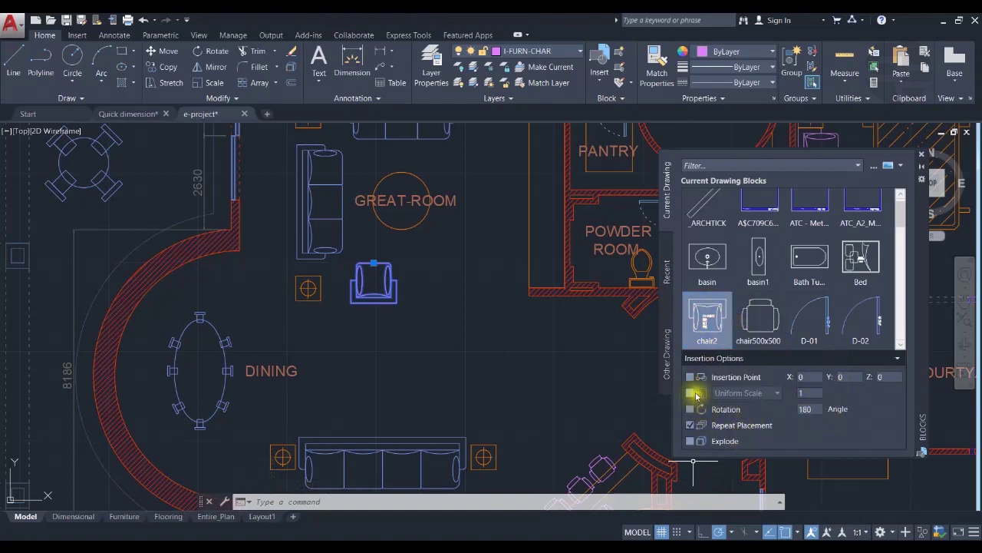
pyautogui.click(813, 392)
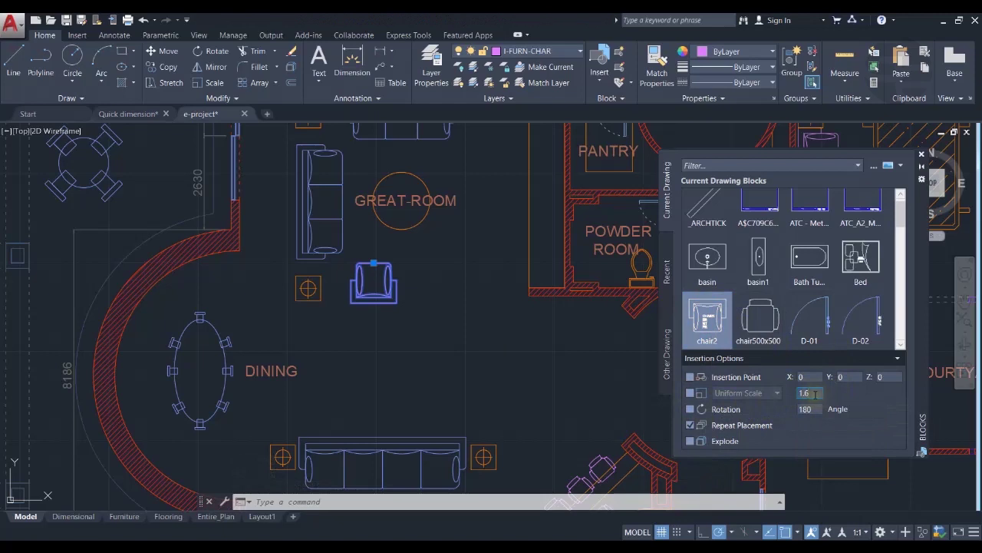
# Step: Insert one chair2 block at scale 1.6 beside the purple great-room armchair, leaving its attributes blank, and end the repeat placement
pyautogui.click(707, 319)
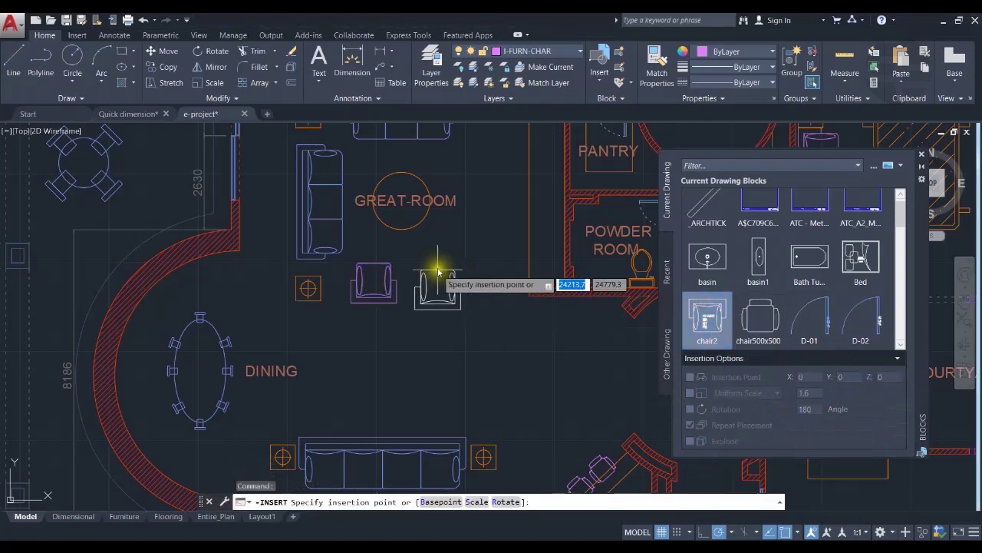
pyautogui.scroll(4, 438, 273)
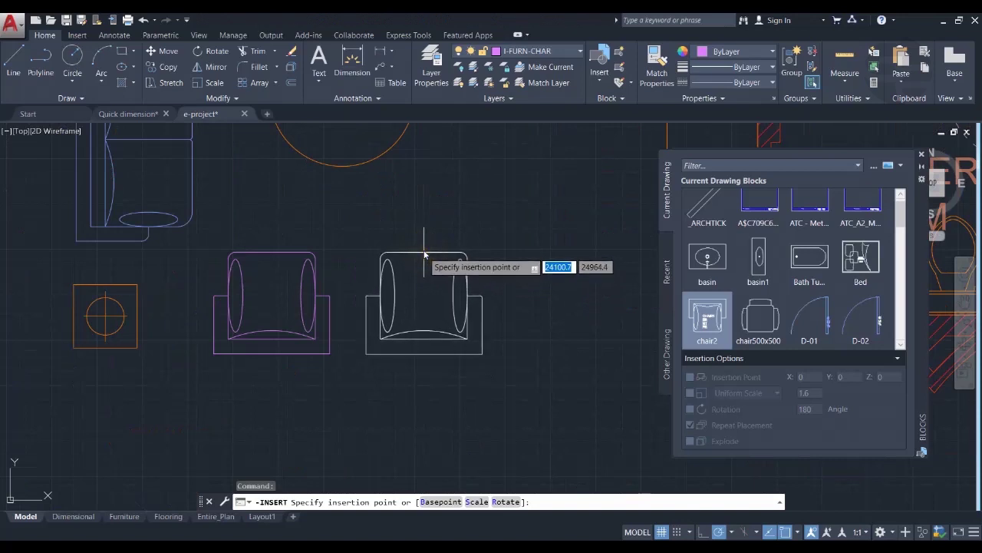
pyautogui.click(425, 255)
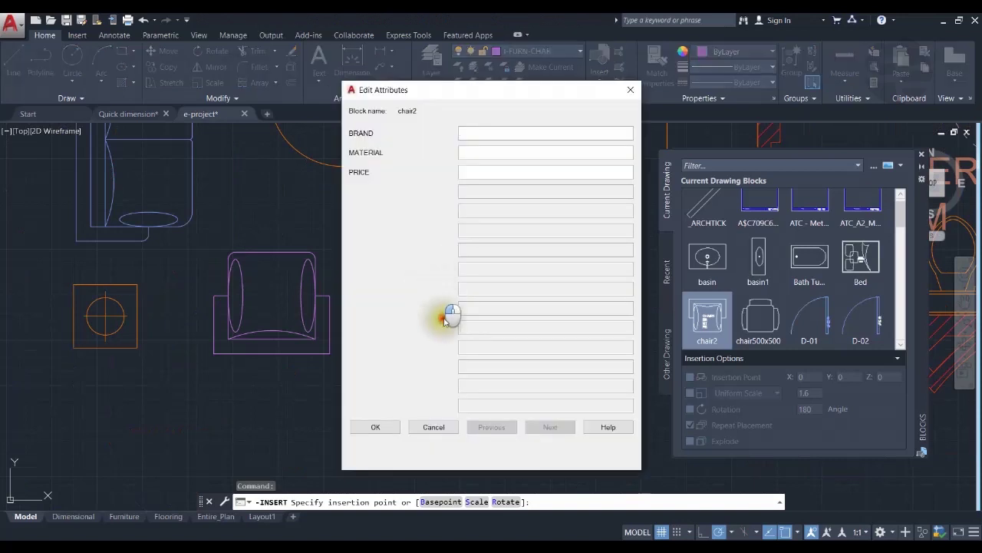
pyautogui.click(375, 426)
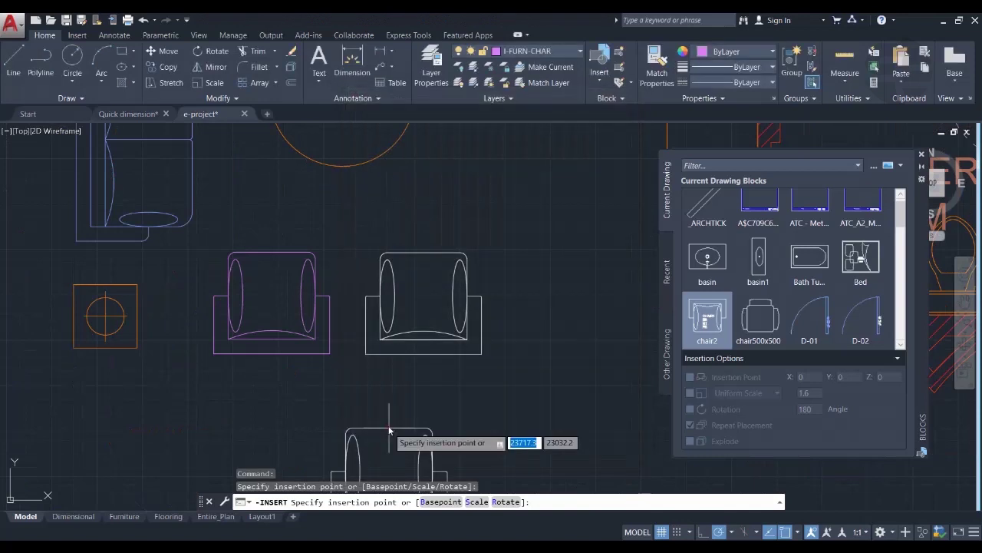
pyautogui.press('Return')
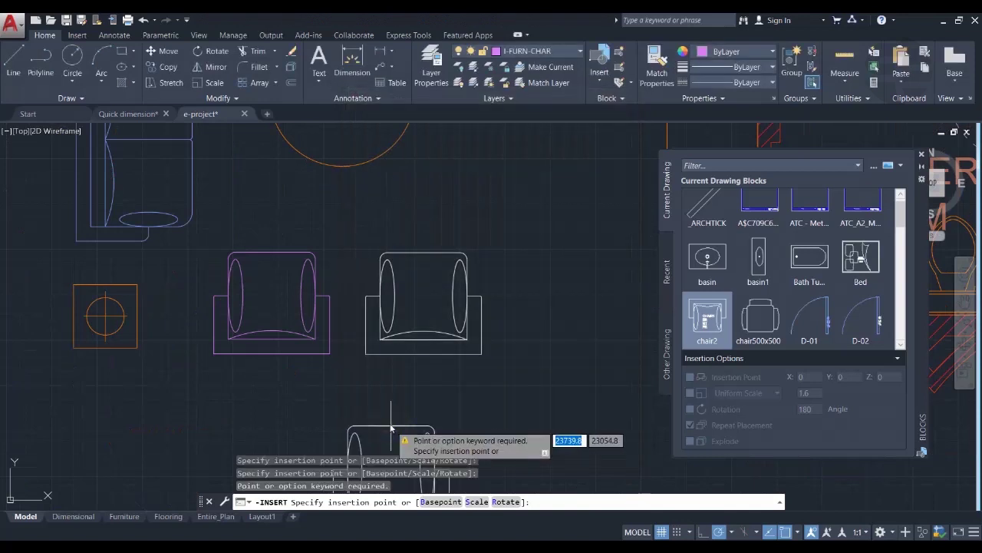
pyautogui.press('Escape')
pyautogui.press('Escape')
pyautogui.press('Escape')
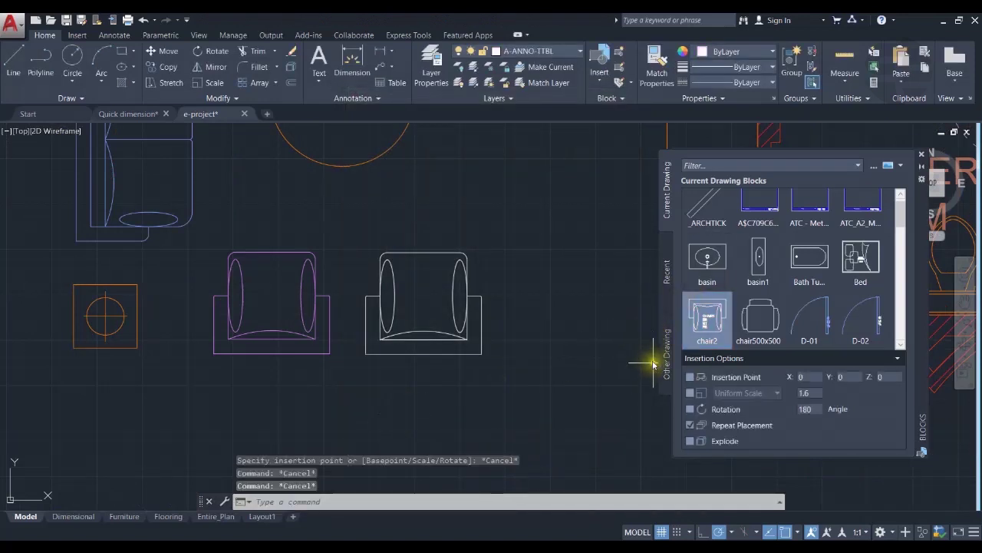
# Step: View the recently used blocks, and load Purge.dwg as the other-drawing block source
pyautogui.click(668, 277)
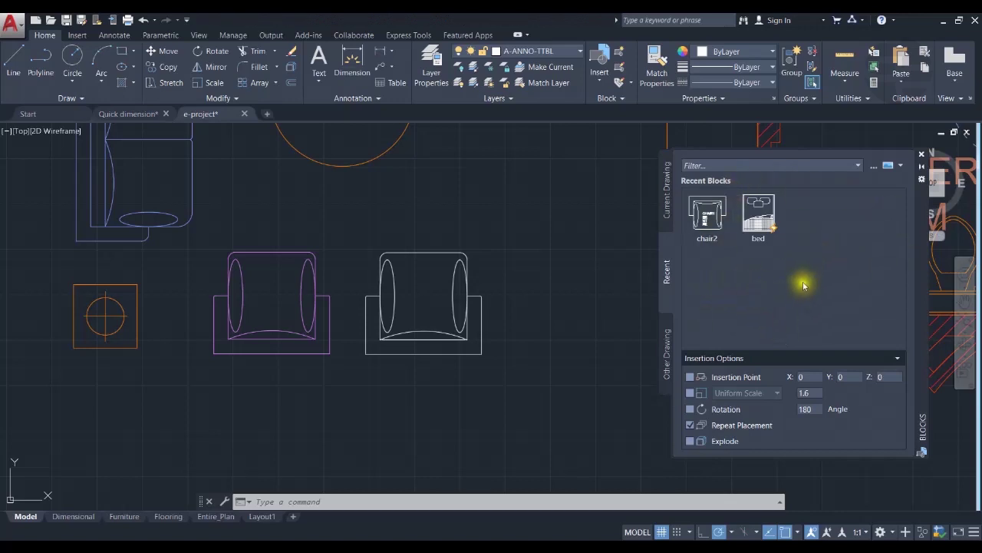
pyautogui.click(668, 360)
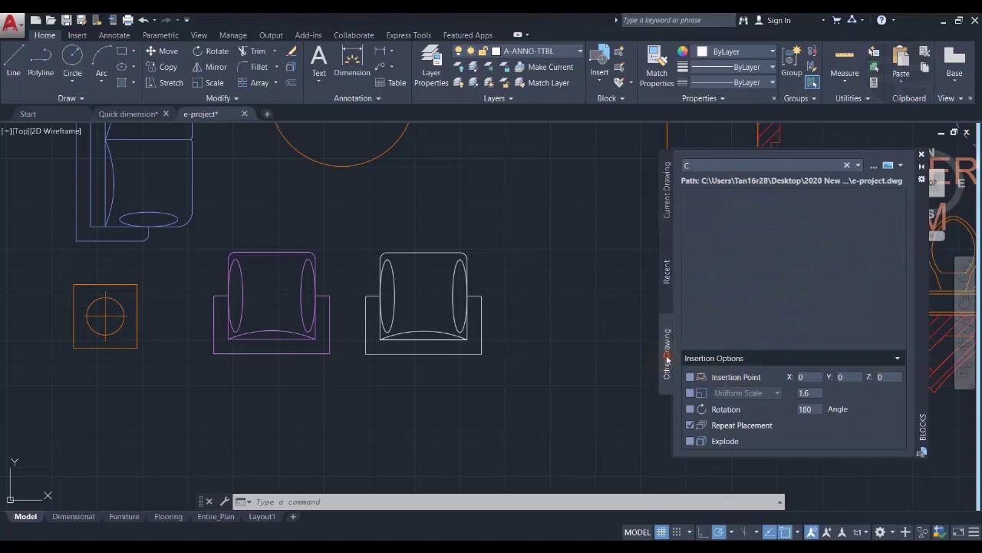
pyautogui.click(873, 168)
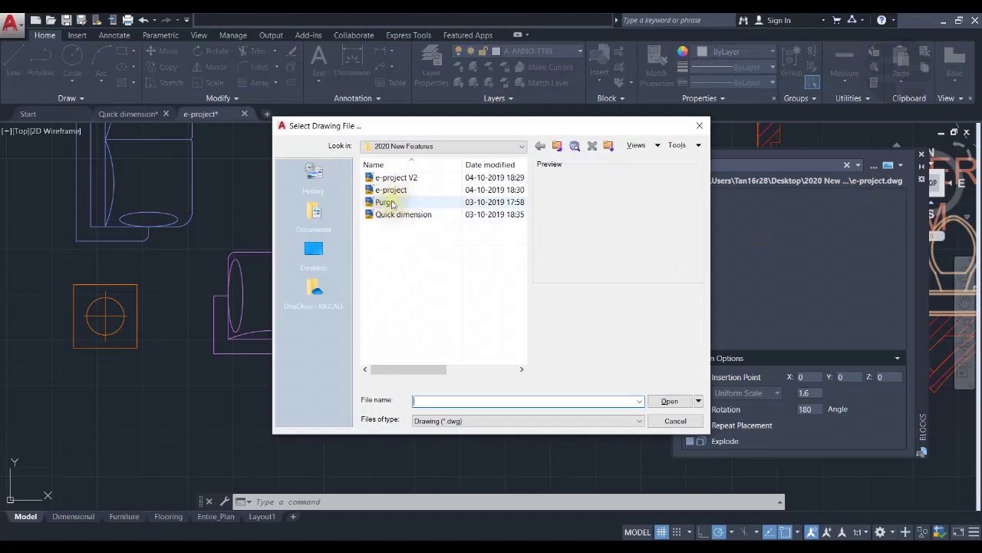
pyautogui.click(385, 202)
pyautogui.click(665, 399)
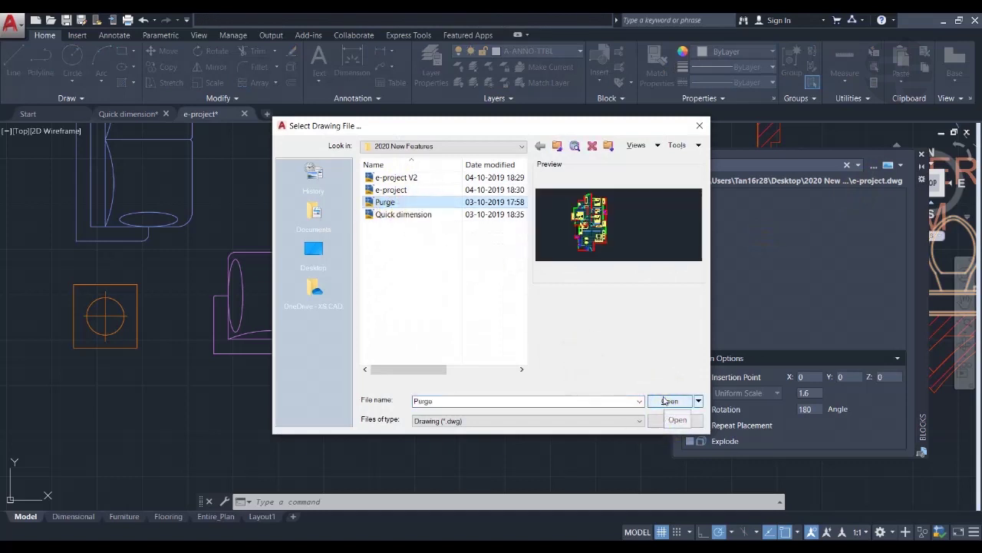
pyautogui.click(664, 400)
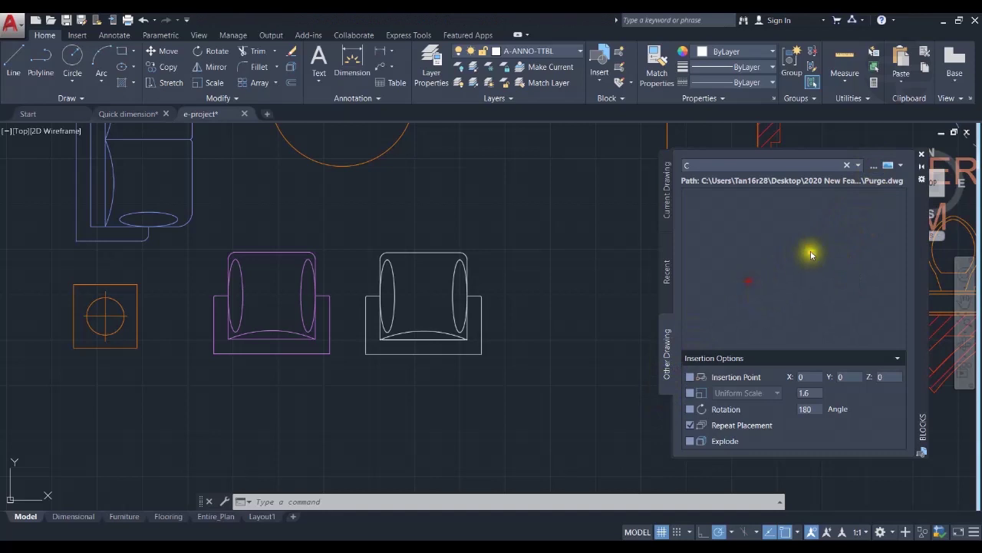
# Step: Load e-project V2.dwg as the other-drawing block source and clear the C filter from its block list
pyautogui.click(874, 164)
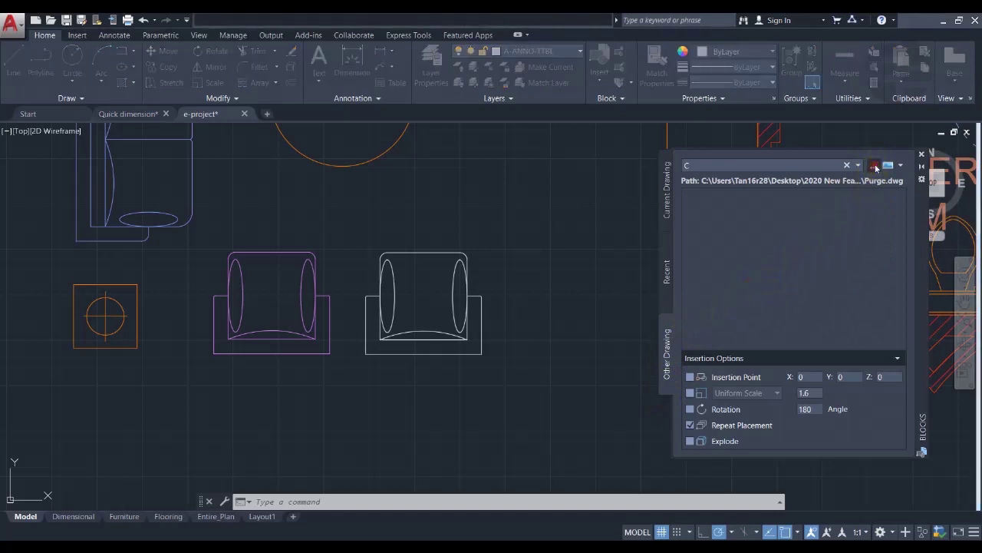
pyautogui.click(405, 179)
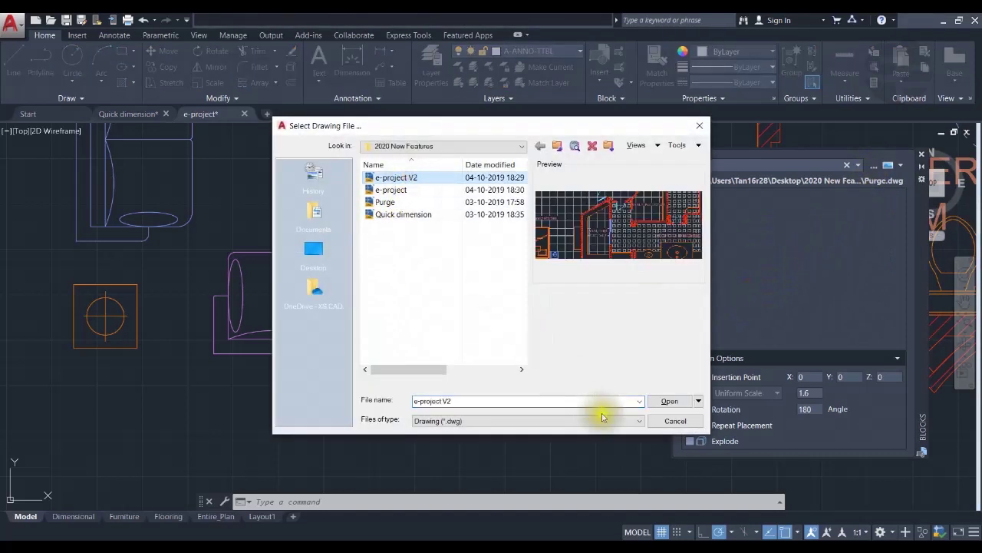
pyautogui.click(664, 400)
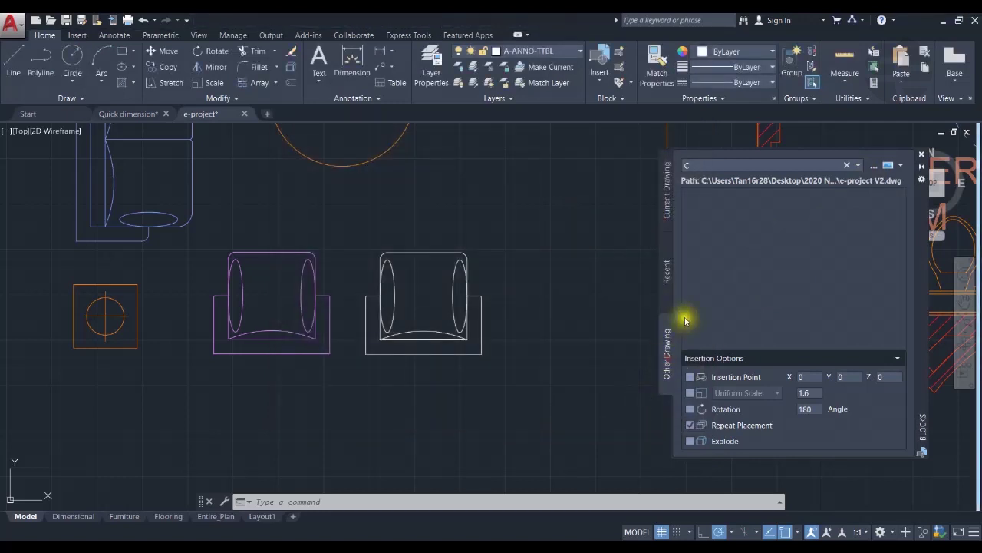
pyautogui.click(665, 272)
pyautogui.click(666, 201)
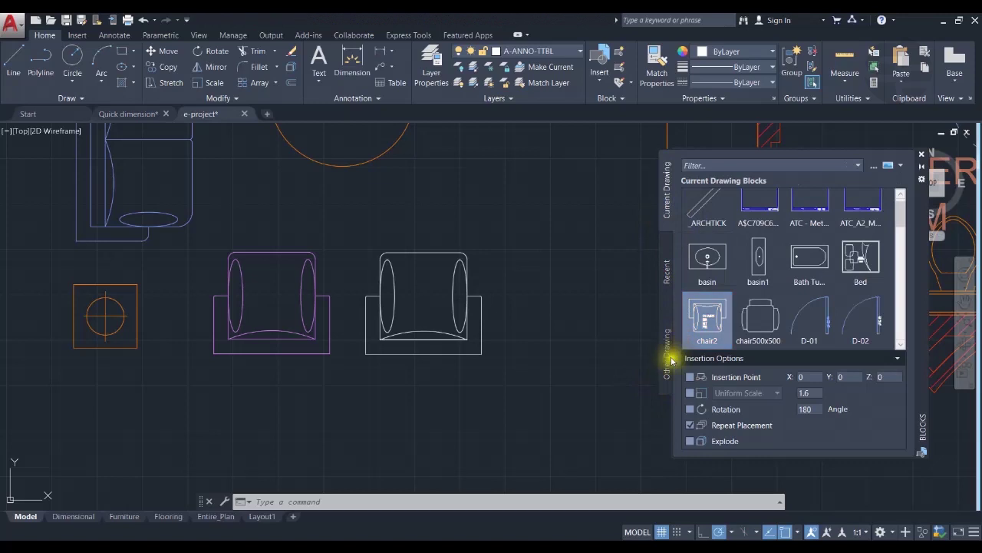
pyautogui.click(667, 353)
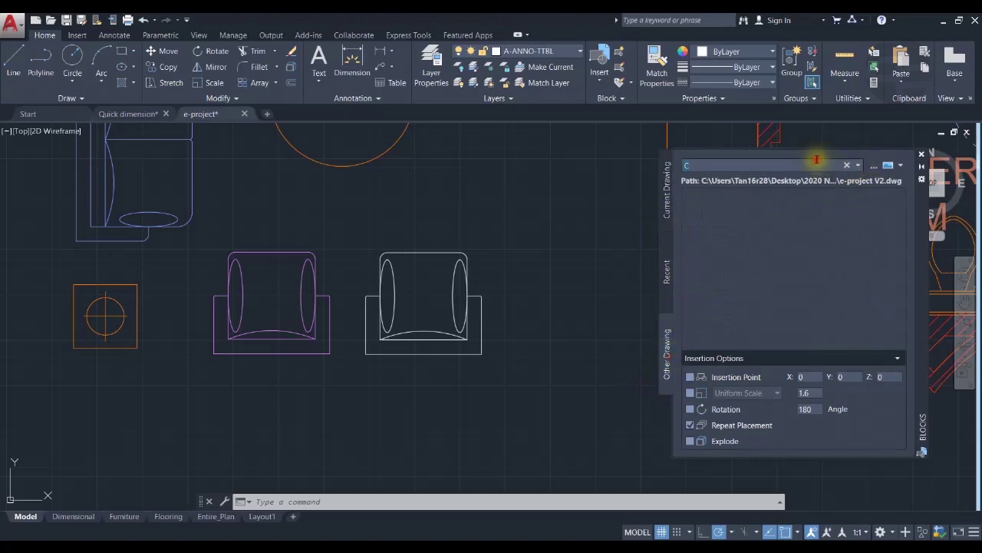
pyautogui.click(666, 359)
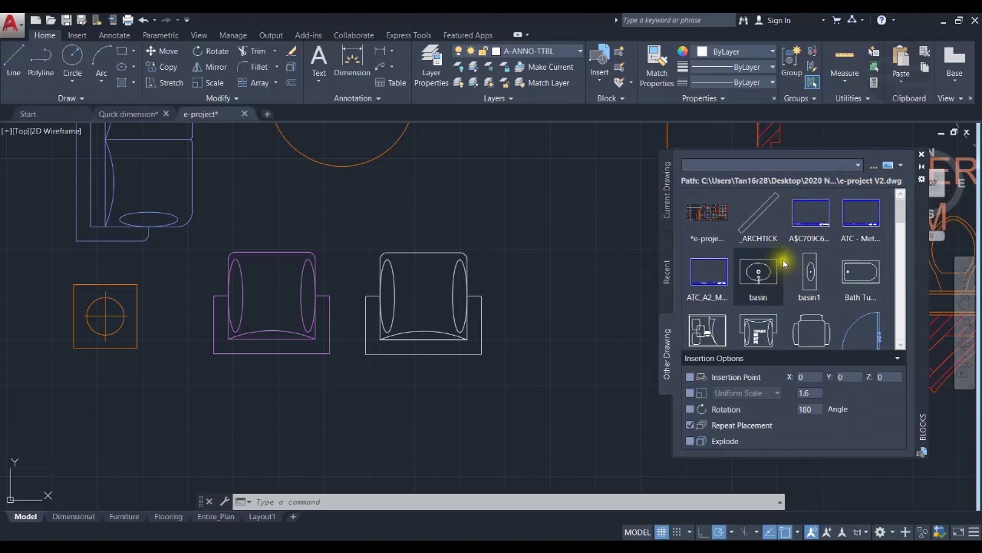
# Step: Browse the block thumbnails available in e-project V2.dwg
pyautogui.moveTo(796, 265)
pyautogui.scroll(-1, 799, 285)
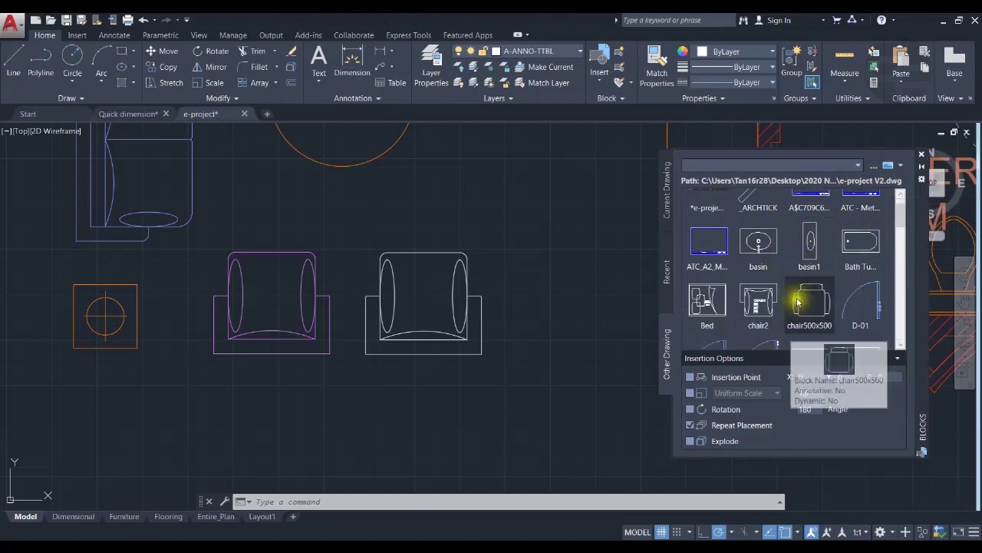
pyautogui.scroll(-1, 821, 315)
pyautogui.moveTo(798, 310)
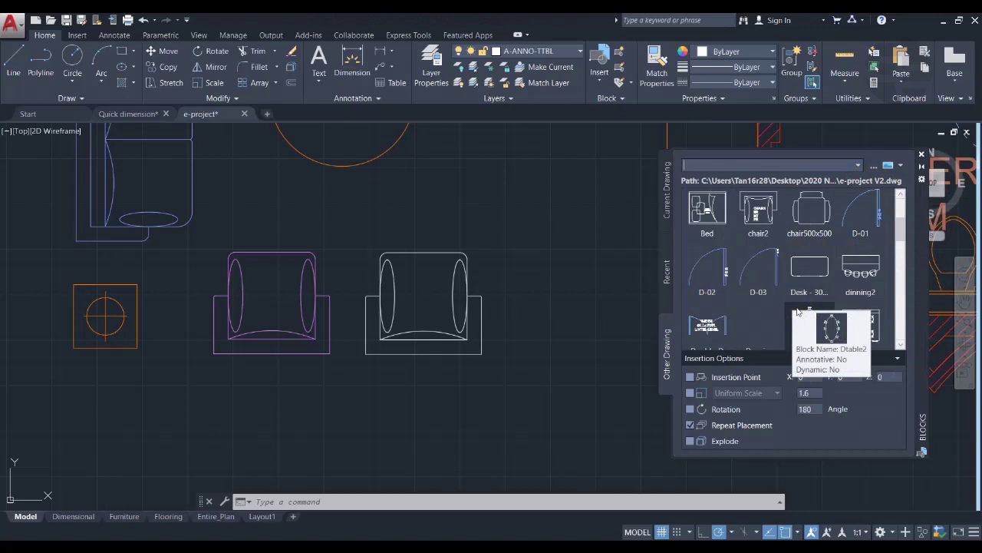
pyautogui.scroll(2, 798, 311)
pyautogui.moveTo(834, 301)
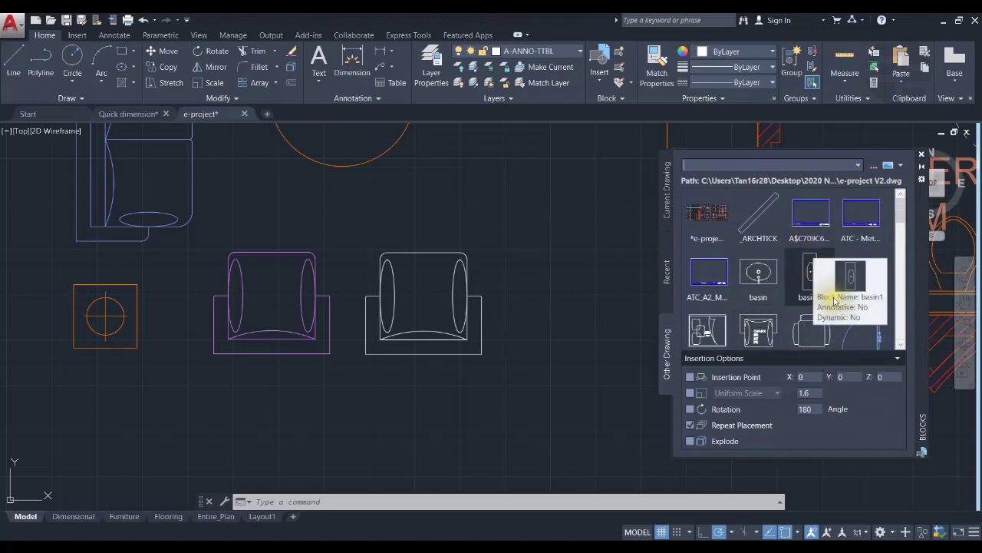
pyautogui.scroll(-3, 833, 304)
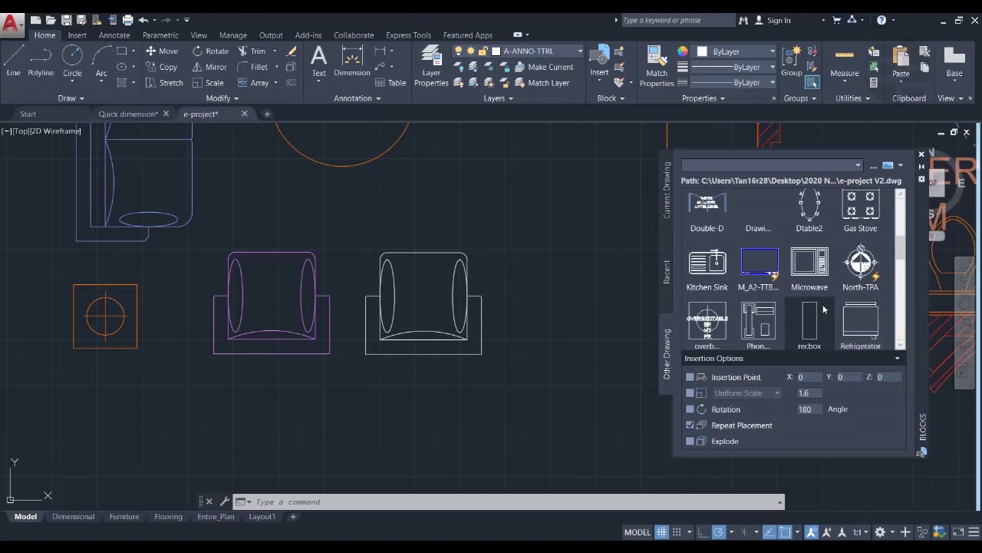
# Step: Compare the Details and List displays of the e-project V2 blocks, and return to the Large Icon display
pyautogui.click(901, 166)
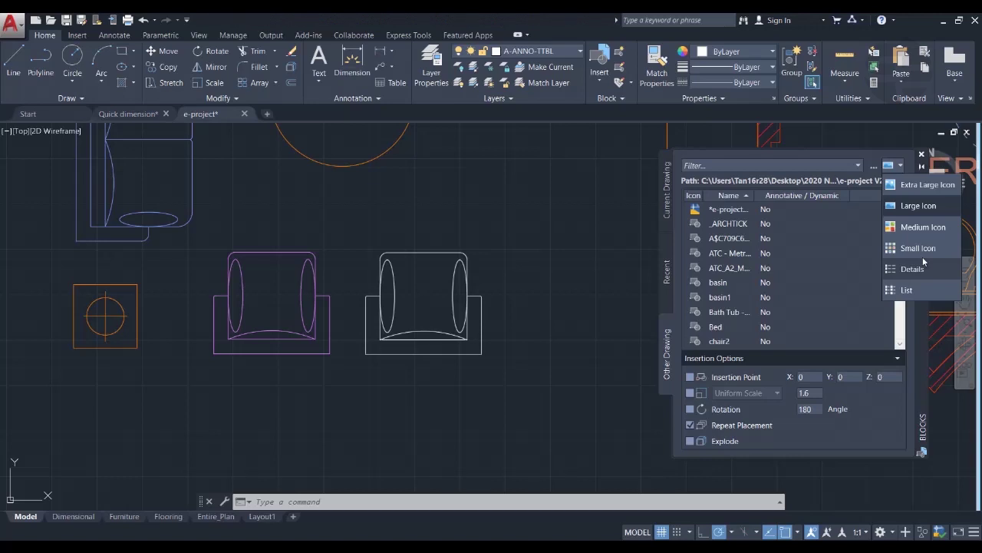
pyautogui.click(913, 289)
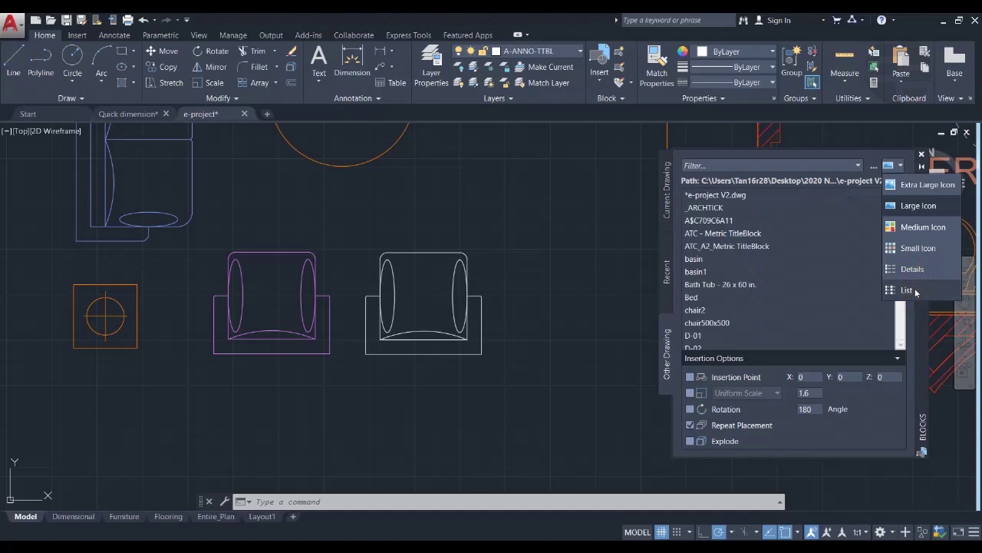
pyautogui.click(924, 209)
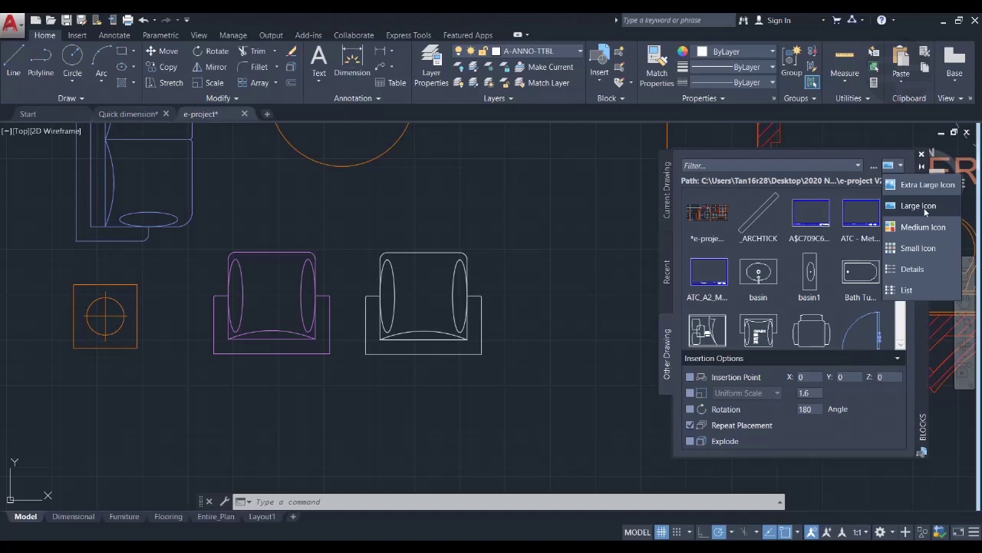
pyautogui.click(924, 209)
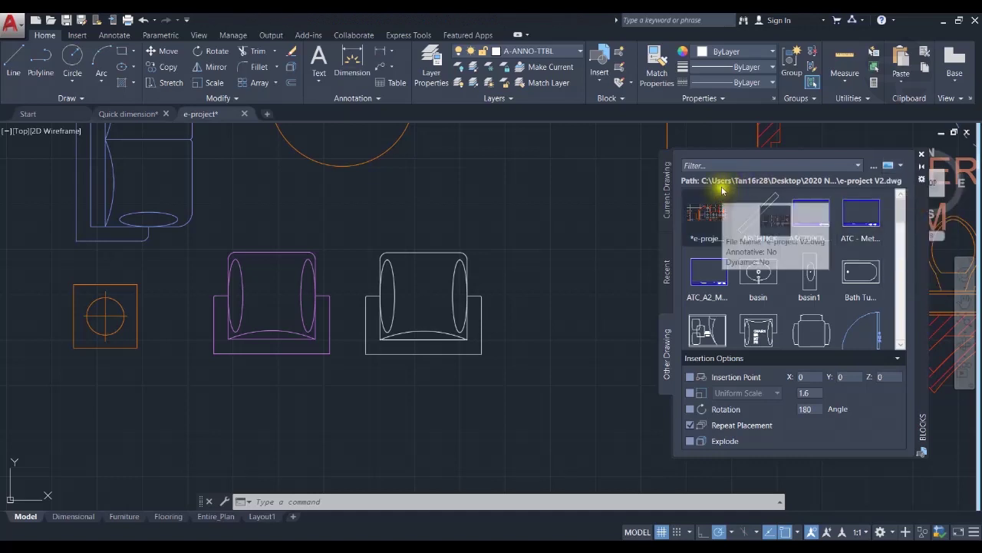
# Step: Filter the current drawing's blocks with C* and close the Blocks palette
pyautogui.click(717, 166)
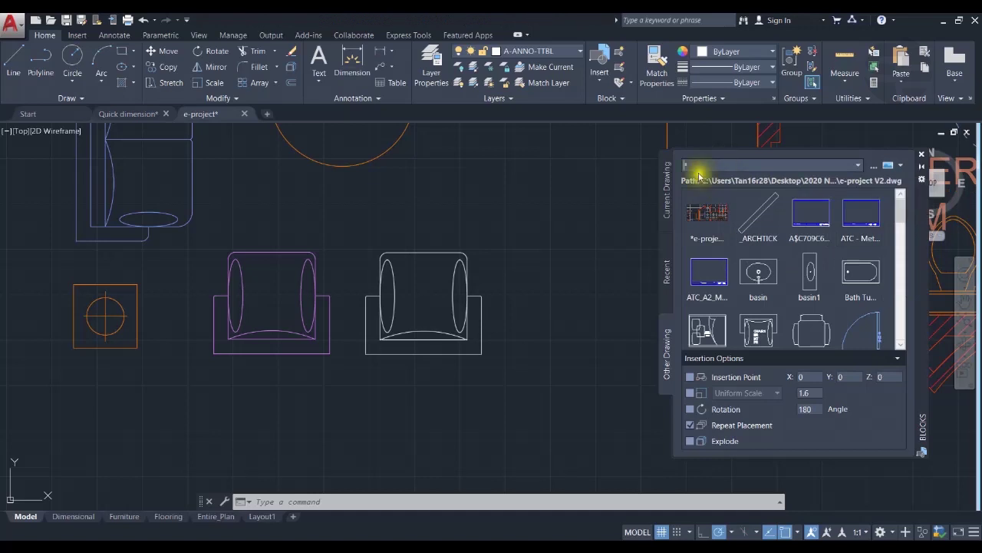
pyautogui.click(668, 191)
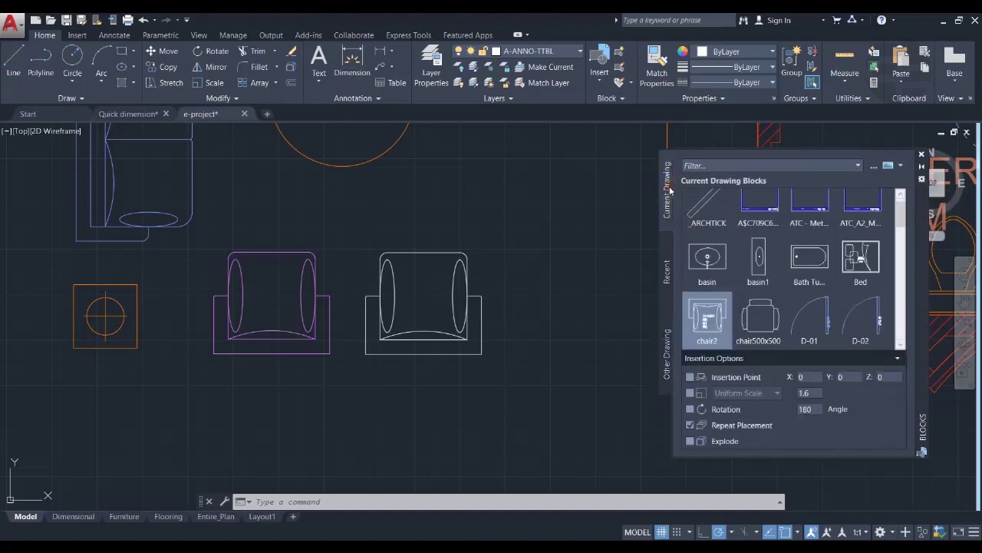
pyautogui.click(703, 165)
pyautogui.write('C*')
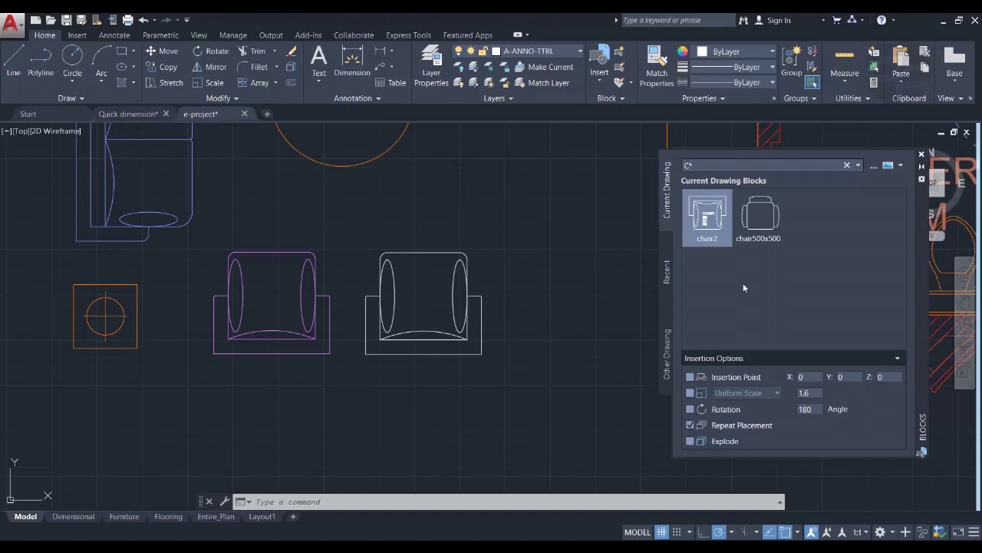
pyautogui.click(921, 156)
# Step: Open the Purge dialog, expand the unused blocks, and preview the basin1 block
pyautogui.scroll(-2, 491, 275)
pyautogui.scroll(-6, 495, 276)
pyautogui.scroll(2, 466, 274)
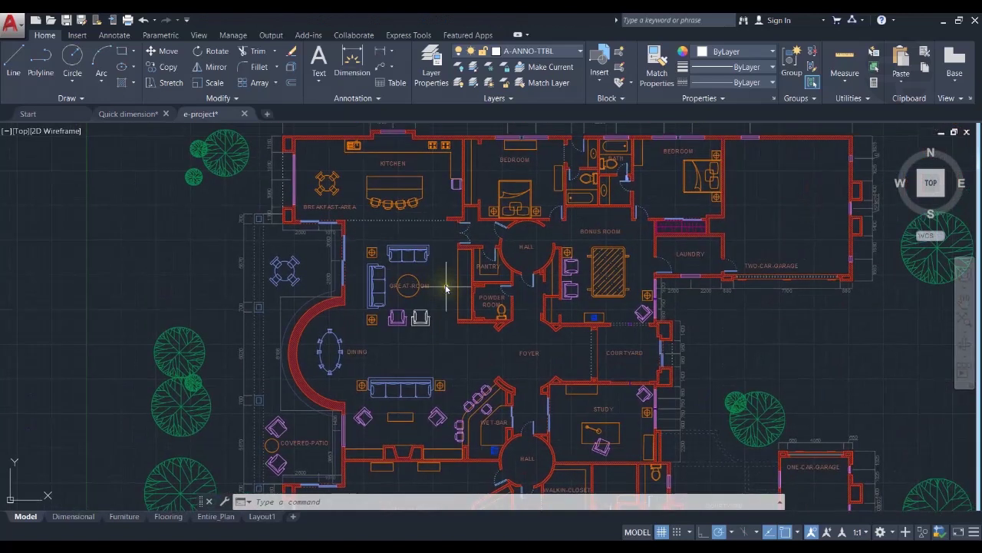
pyautogui.moveTo(454, 281); pyautogui.dragTo(433, 313, button='middle')
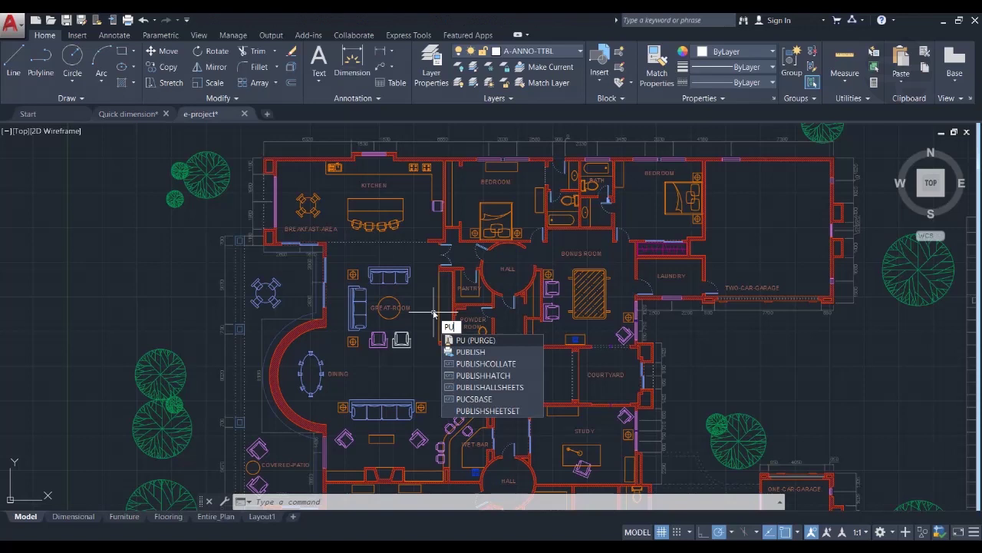
pyautogui.press('Return')
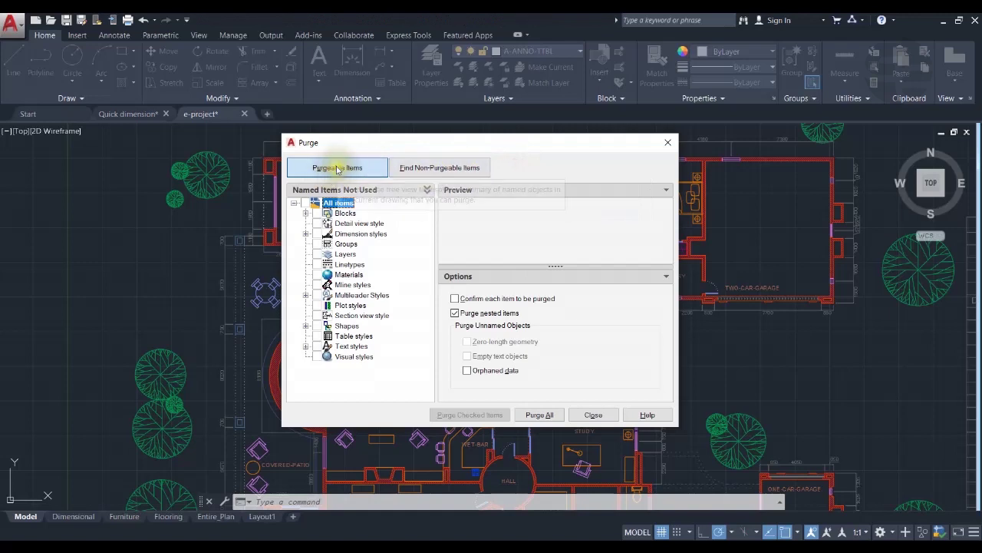
pyautogui.click(306, 213)
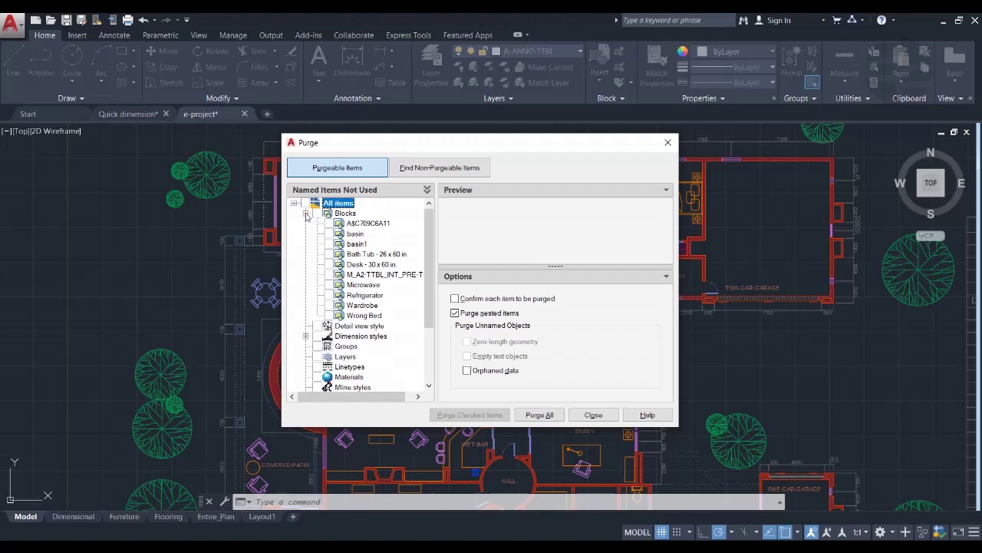
pyautogui.click(356, 244)
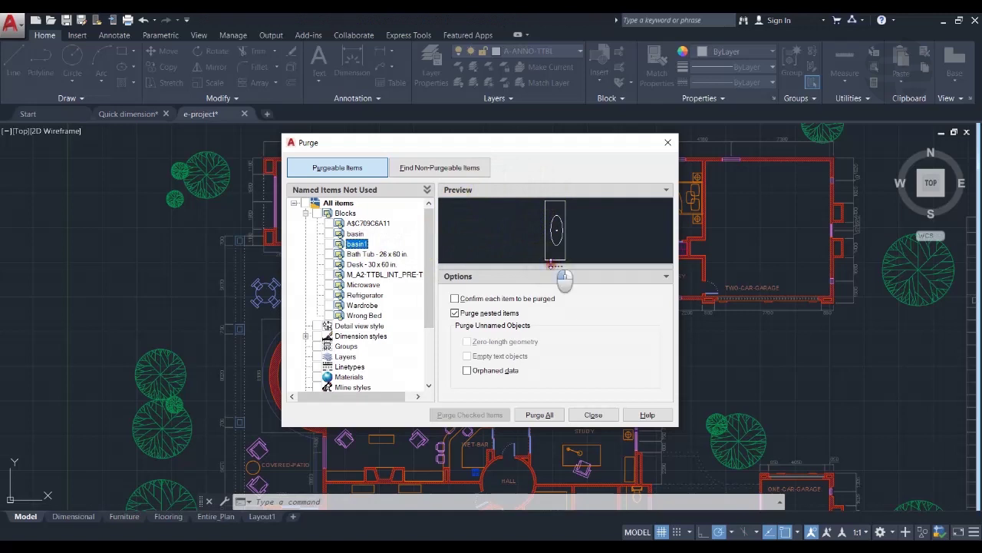
# Step: Enlarge the Purge dialog's preview area and enable confirmation of each item to be purged
pyautogui.moveTo(551, 265); pyautogui.dragTo(548, 293)
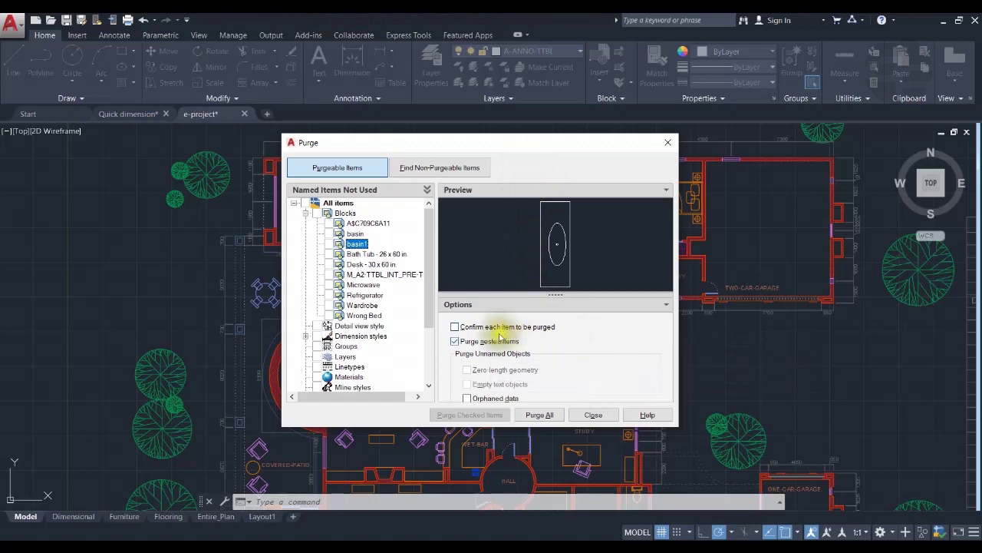
pyautogui.click(455, 327)
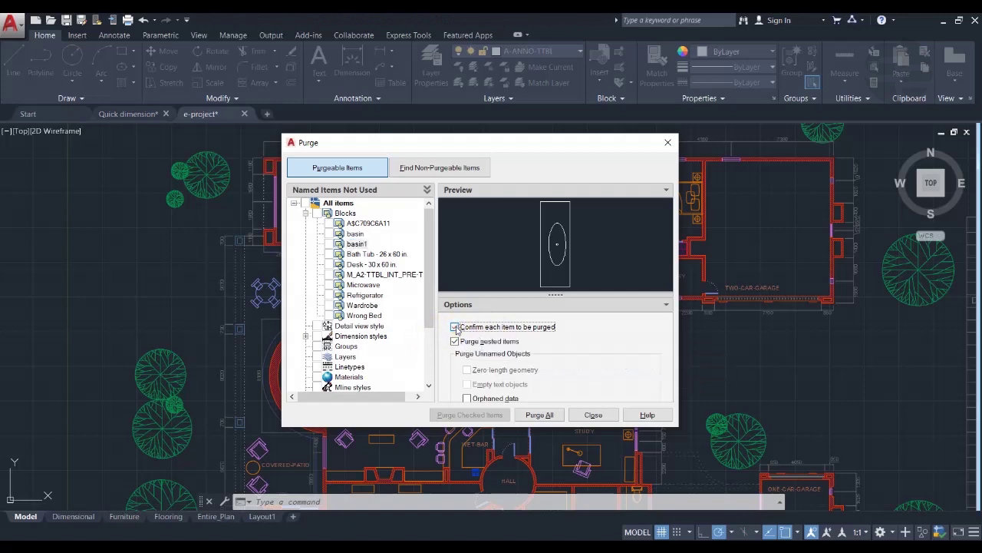
# Step: Try to purge only the checked basin1 block, and cancel at the purge confirmation
pyautogui.click(329, 244)
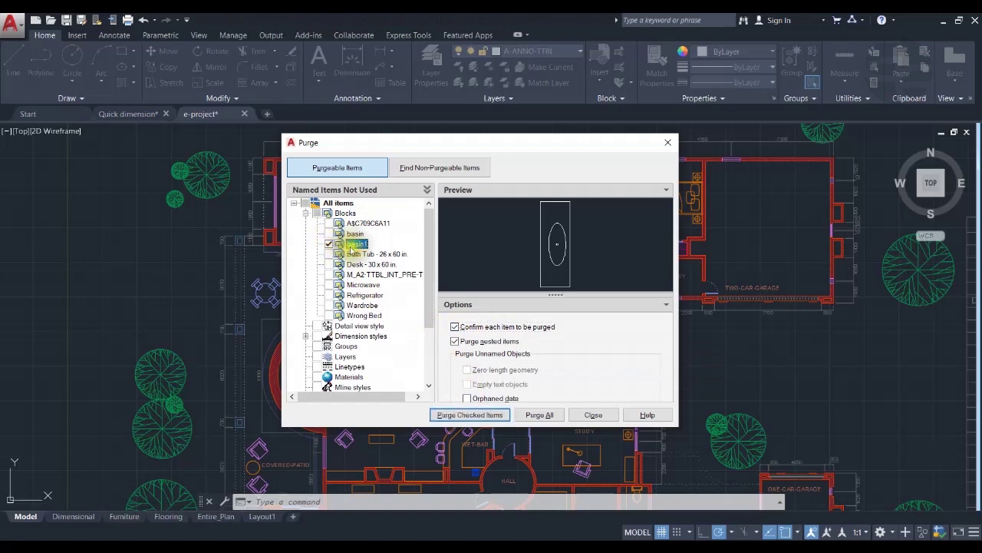
pyautogui.click(469, 416)
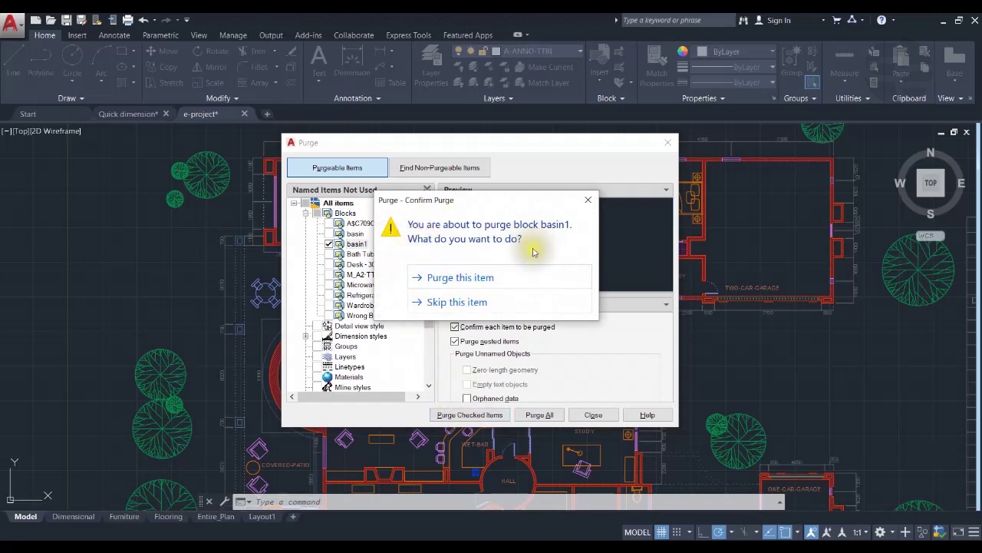
pyautogui.click(588, 200)
# Step: Disable confirmation of each item to be purged, and mark the entire unused Blocks category instead of only basin1
pyautogui.click(466, 327)
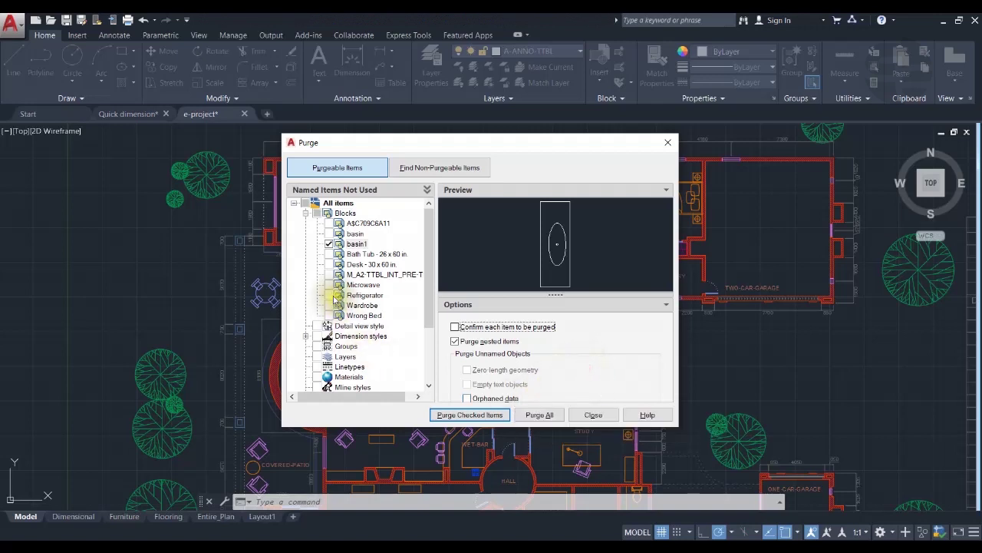
pyautogui.click(328, 244)
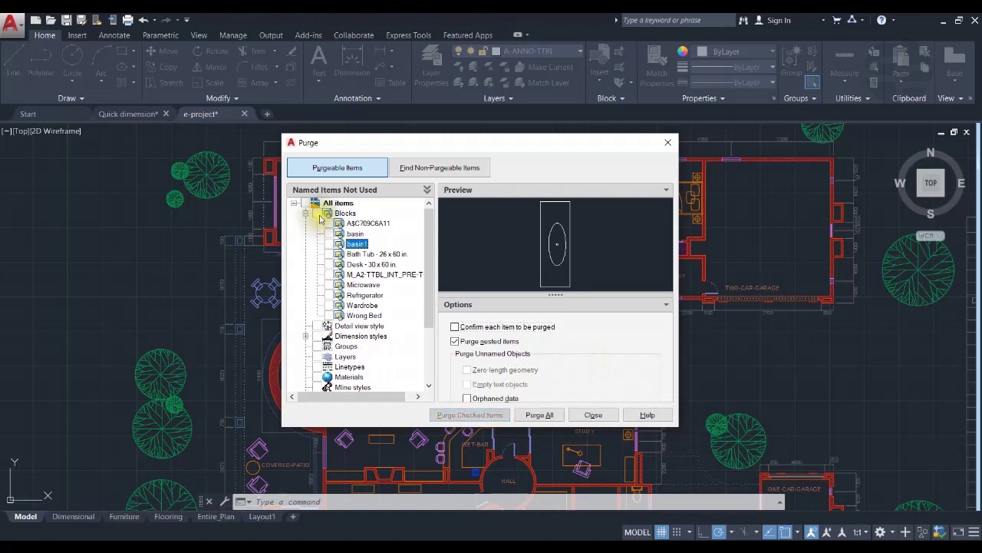
pyautogui.click(317, 215)
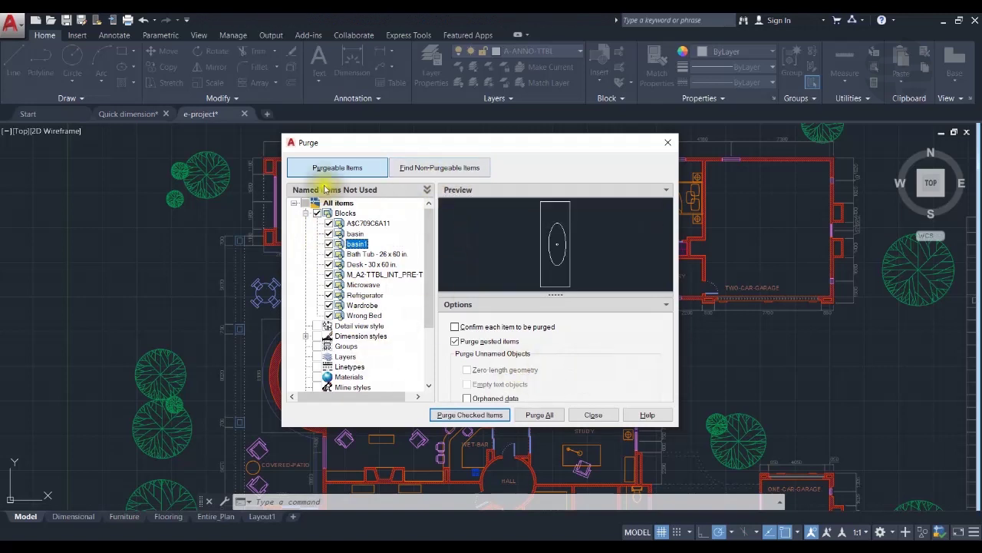
# Step: Switch to the non-purgeable items, expand the blocks in use, and select the chair2 block
pyautogui.click(430, 170)
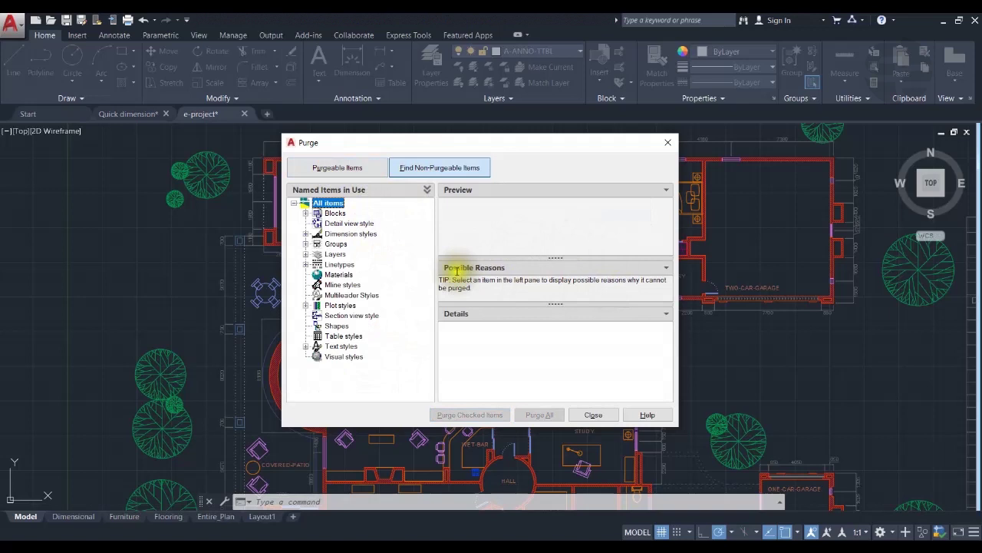
pyautogui.click(305, 214)
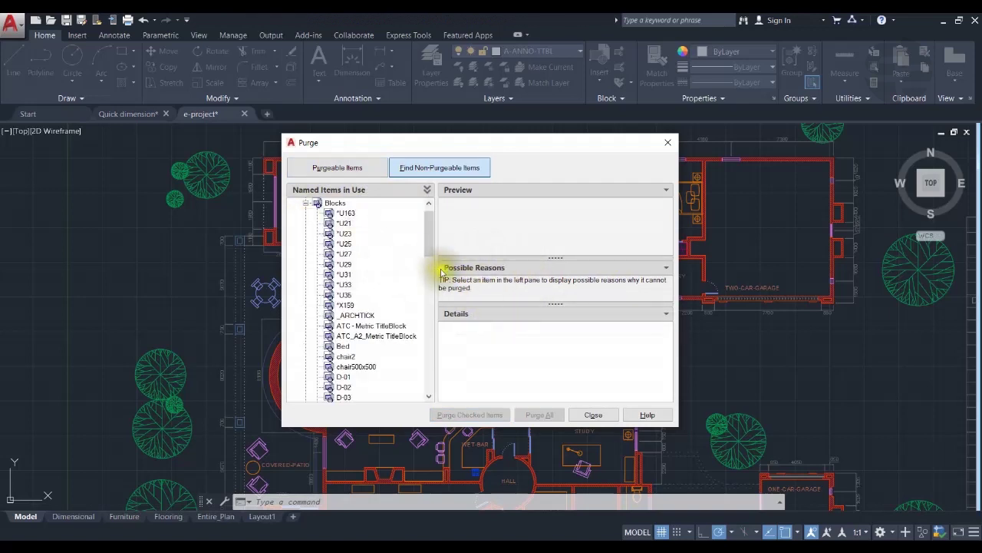
pyautogui.moveTo(429, 235); pyautogui.dragTo(429, 262)
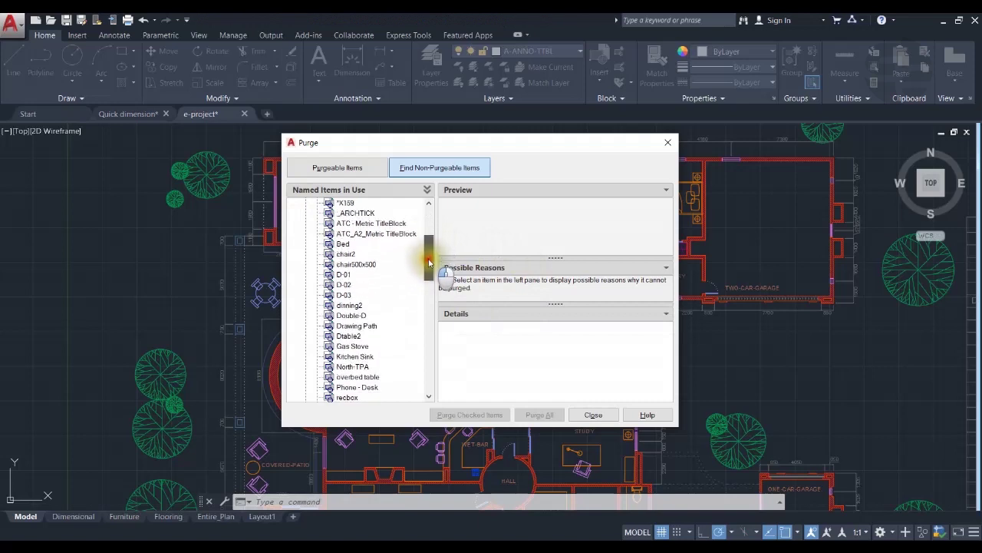
pyautogui.click(349, 254)
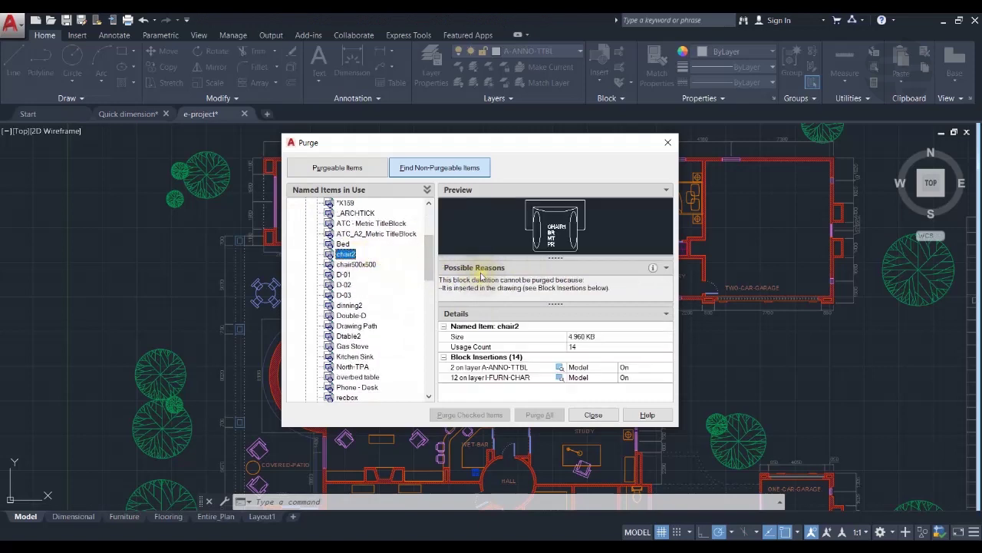
# Step: Enlarge the chair2 preview and review the block's possible reasons, size, usage count and insertion details
pyautogui.moveTo(552, 256); pyautogui.dragTo(564, 273)
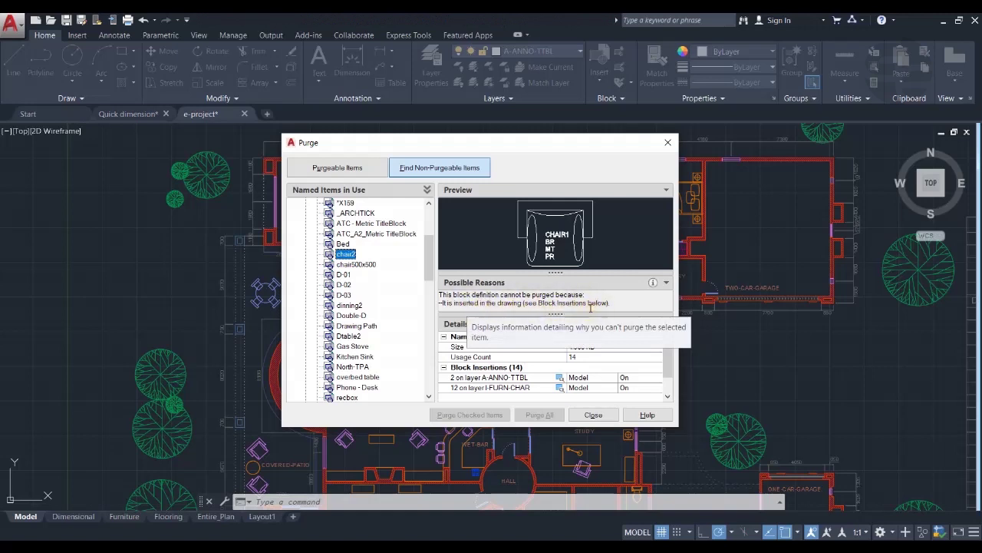
pyautogui.click(667, 357)
pyautogui.moveTo(666, 357); pyautogui.dragTo(667, 338)
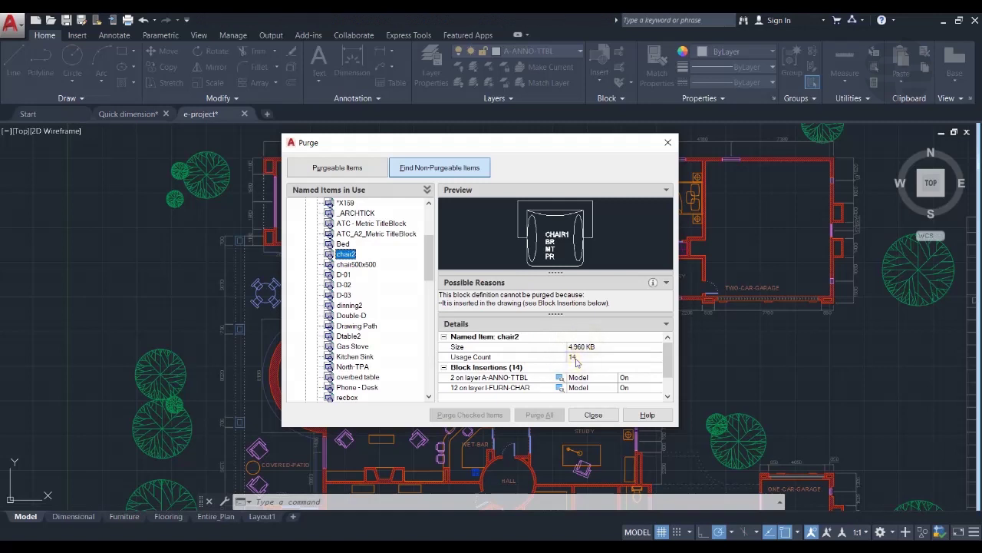
pyautogui.moveTo(664, 362); pyautogui.dragTo(668, 368)
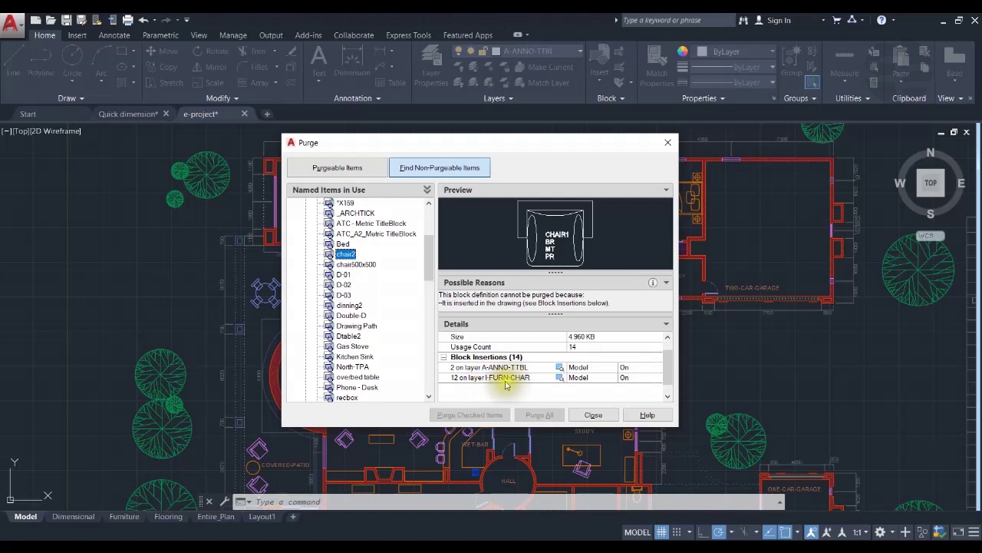
# Step: Select the chair2 insertions on layer A-ANNO-TTBL in the drawing and inspect them at the origin and in the great room
pyautogui.click(560, 371)
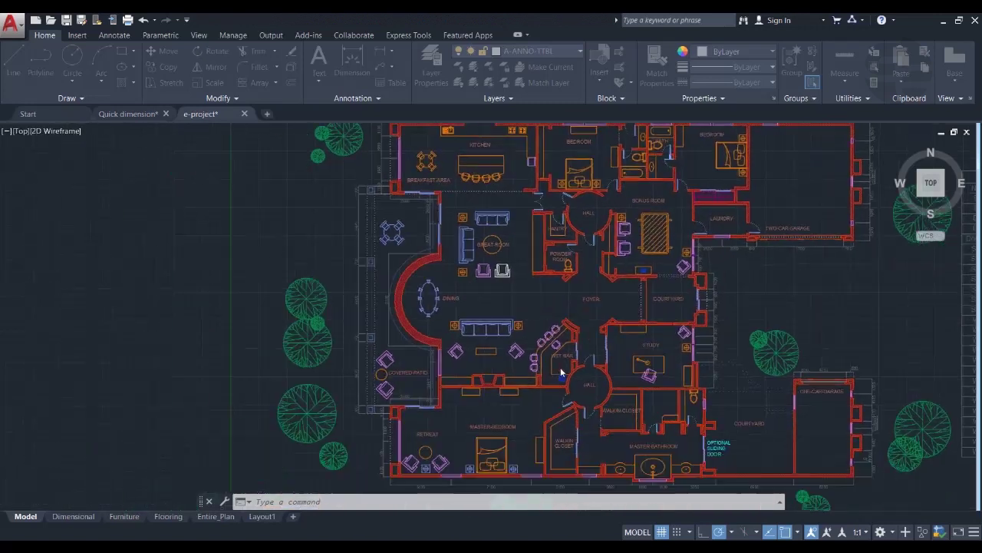
pyautogui.moveTo(444, 406); pyautogui.dragTo(442, 396, button='middle')
pyautogui.scroll(10, 373, 435)
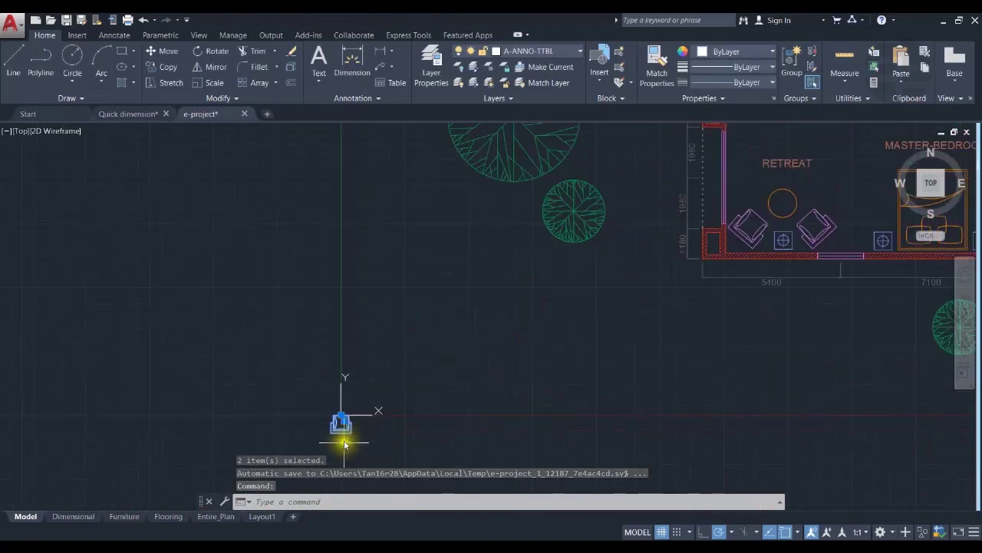
pyautogui.scroll(-10, 336, 417)
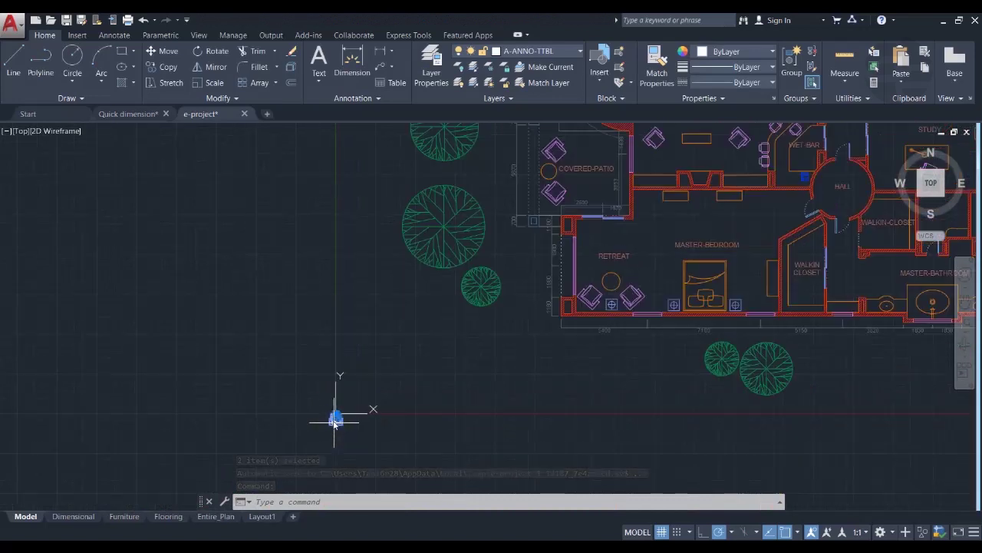
pyautogui.scroll(9, 531, 267)
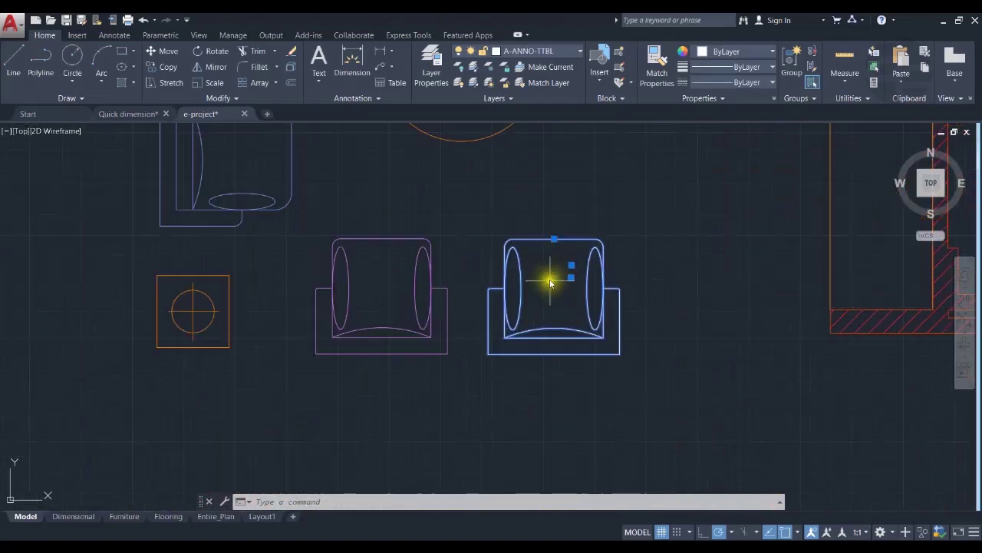
pyautogui.scroll(-2, 597, 358)
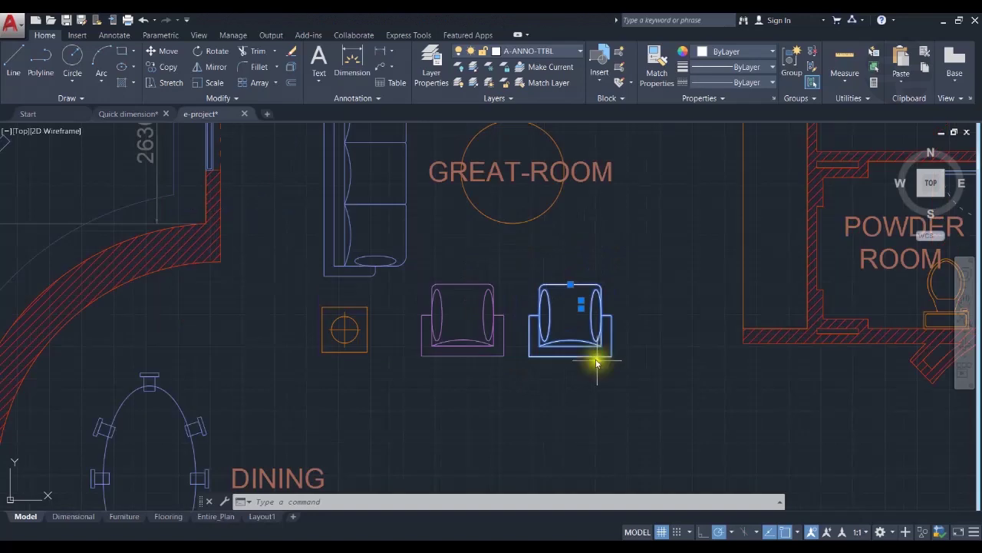
# Step: Clear the selection of the chair2 insertions and show the whole floor plan with its schedule table
pyautogui.scroll(-2, 575, 373)
pyautogui.scroll(-2, 571, 379)
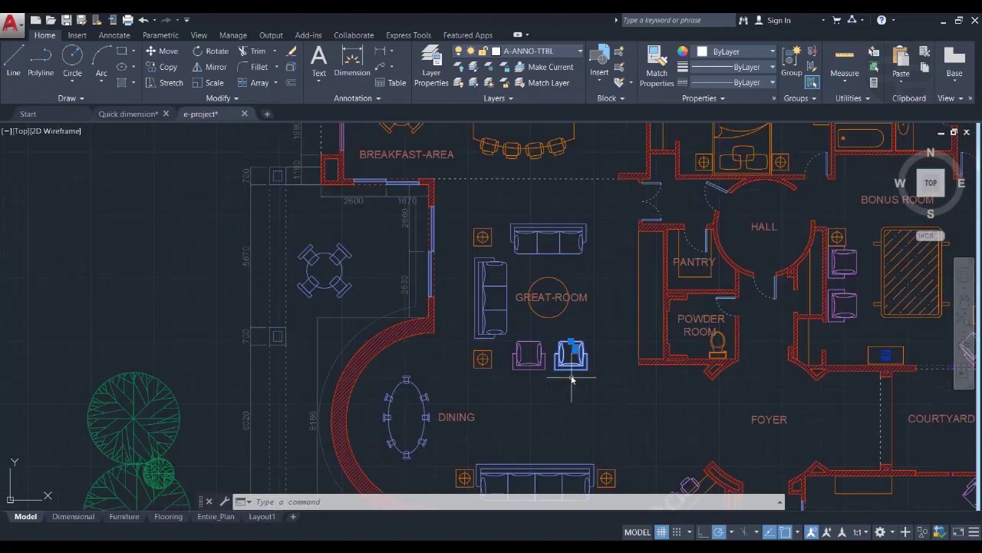
pyautogui.scroll(-4, 571, 379)
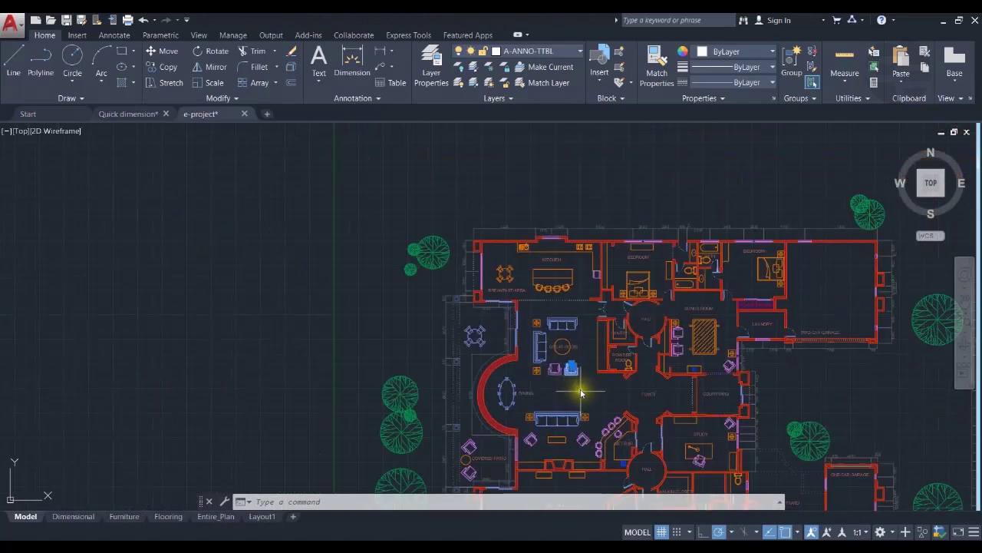
pyautogui.moveTo(586, 389); pyautogui.dragTo(530, 372, button='middle')
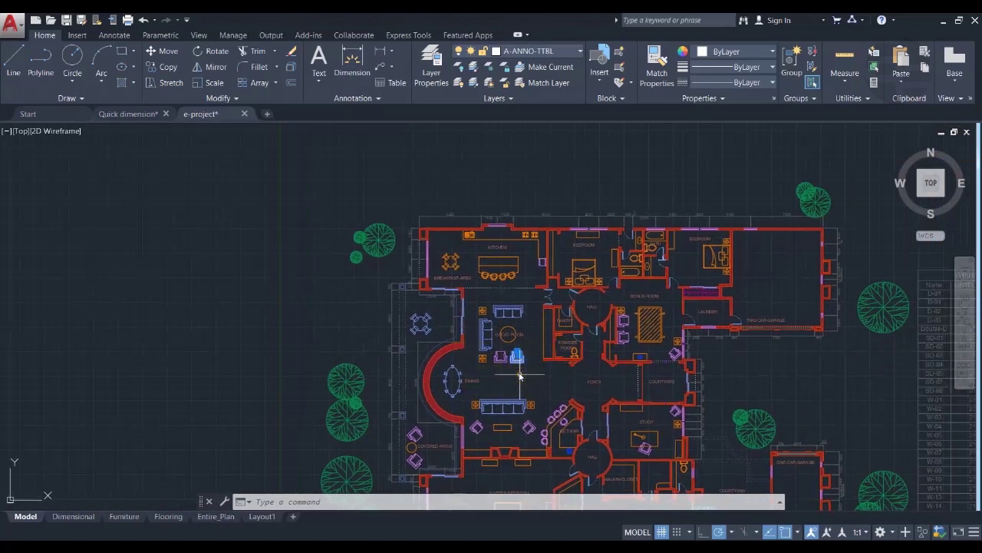
pyautogui.moveTo(548, 372); pyautogui.dragTo(419, 325, button='middle')
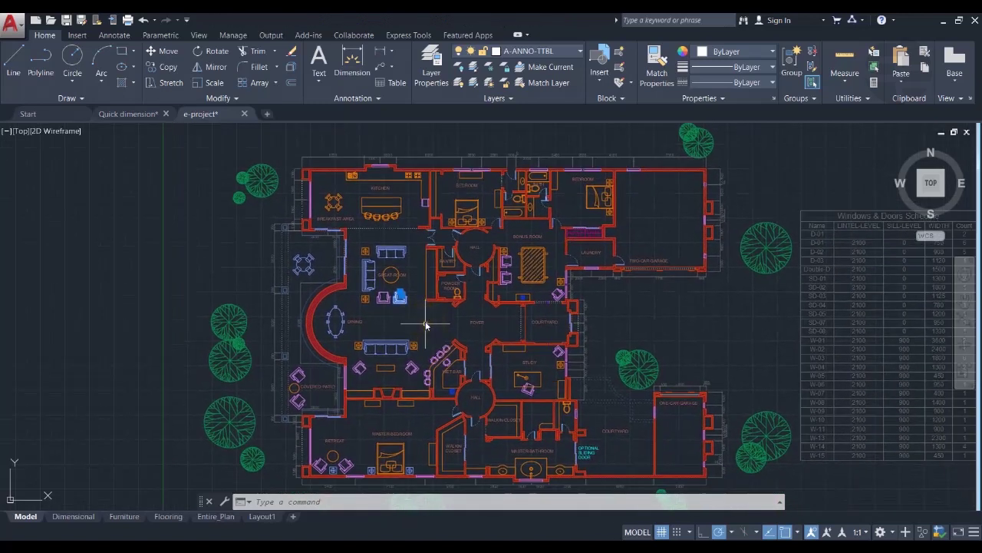
pyautogui.scroll(-2, 419, 328)
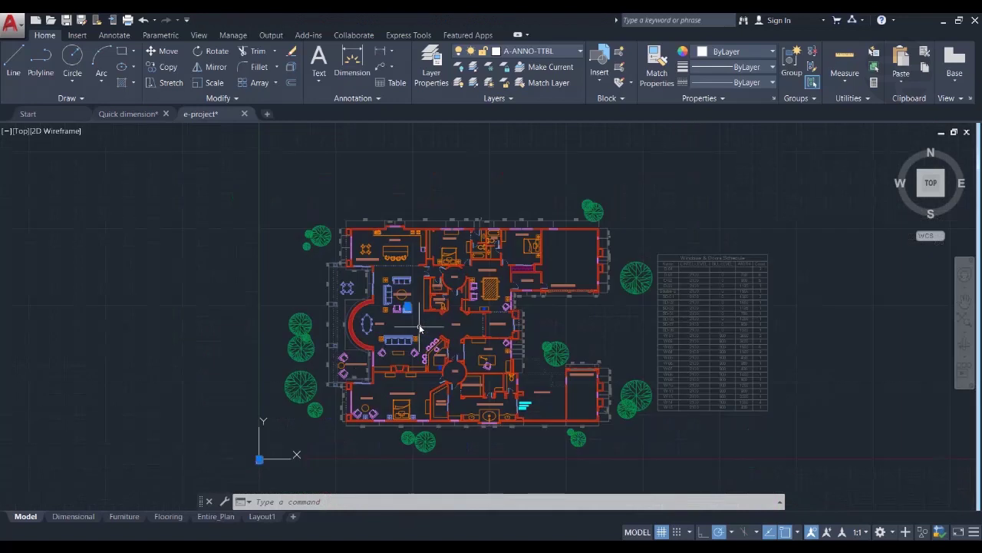
pyautogui.press('Escape')
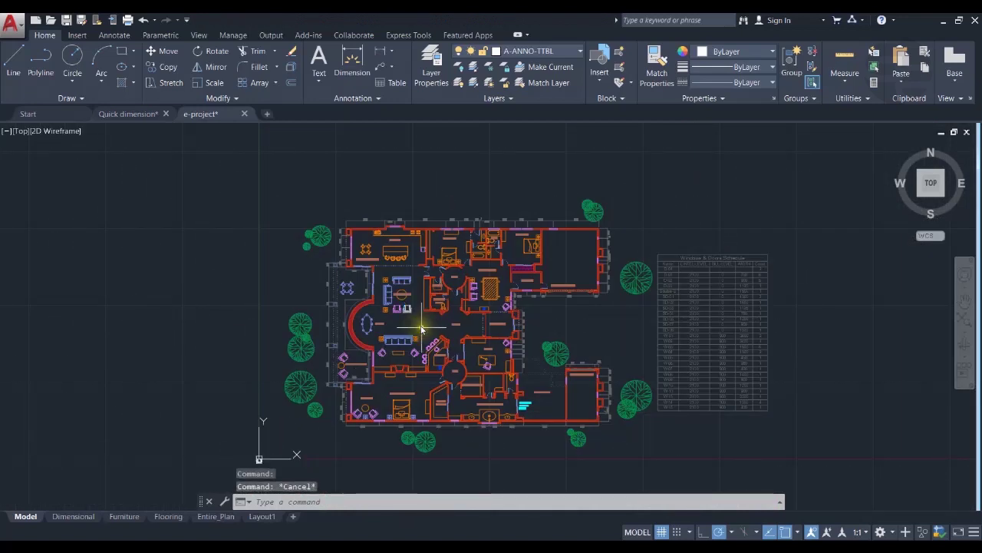
pyautogui.scroll(2, 420, 328)
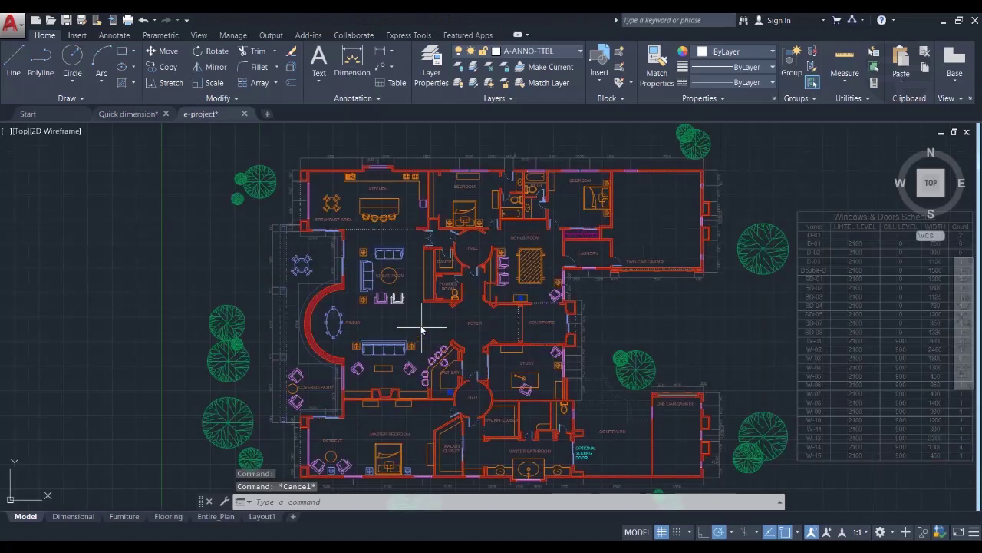
pyautogui.moveTo(411, 317)
pyautogui.mouseDown(button='middle')
pyautogui.moveTo(394, 315)
pyautogui.moveTo(406, 316)
pyautogui.mouseUp(button='middle')
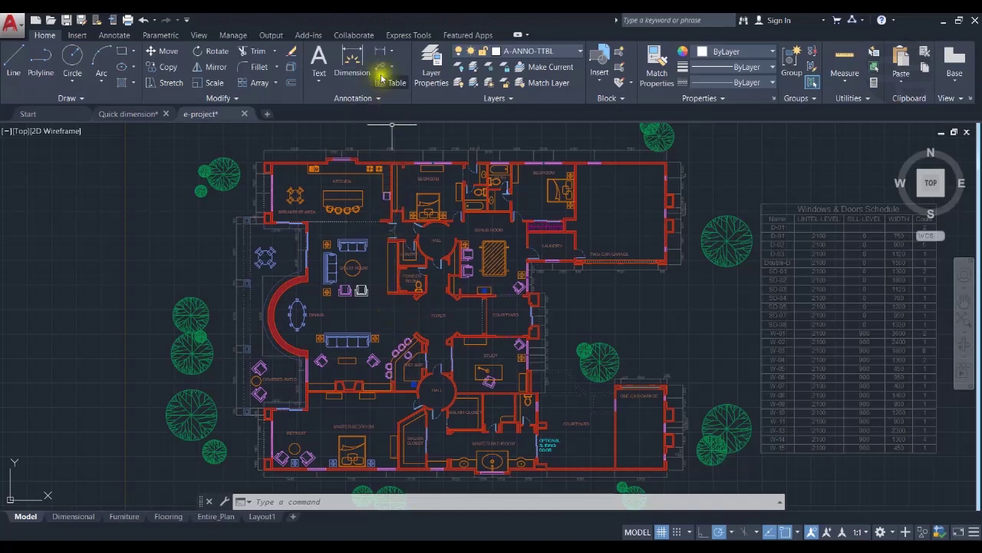
# Step: Start DWG Compare and compare the current drawing with e-project V2
pyautogui.click(353, 34)
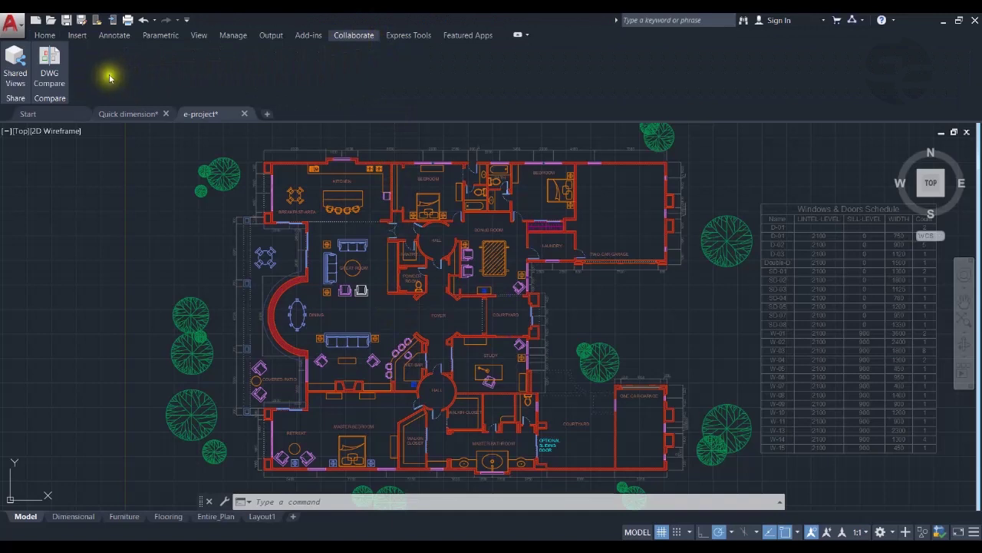
pyautogui.click(51, 73)
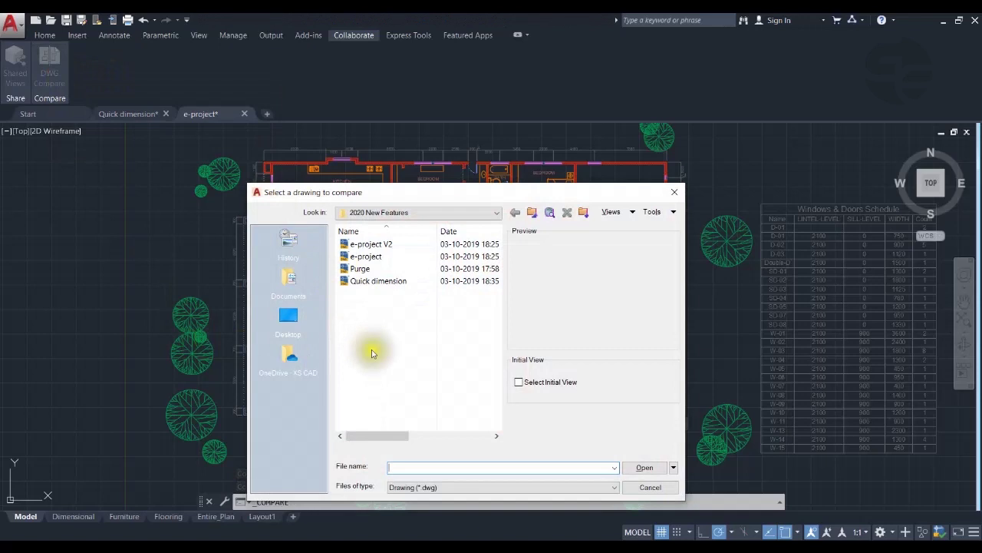
pyautogui.click(378, 245)
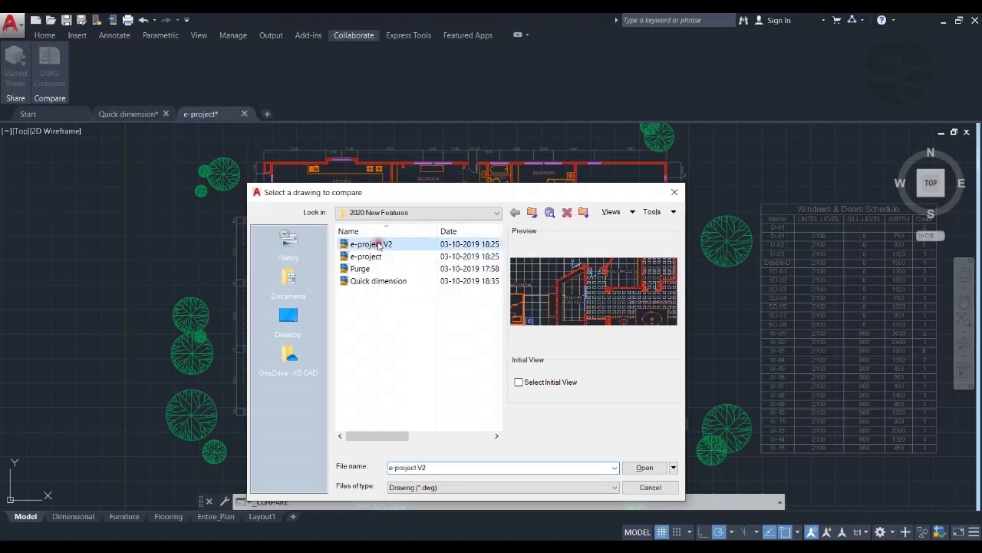
pyautogui.click(657, 469)
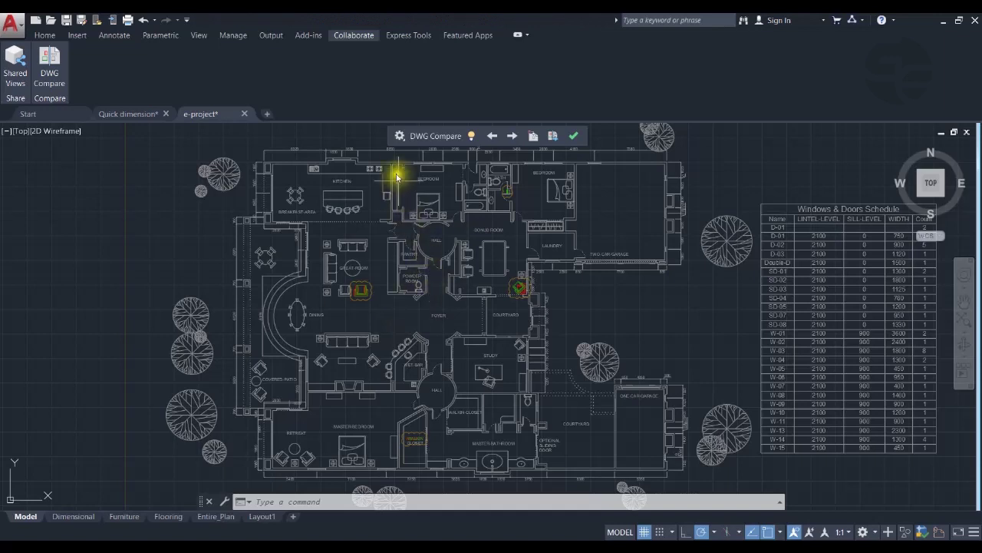
# Step: Review the comparison settings, toggle the Hatch filter on and back off, and close the settings
pyautogui.click(400, 136)
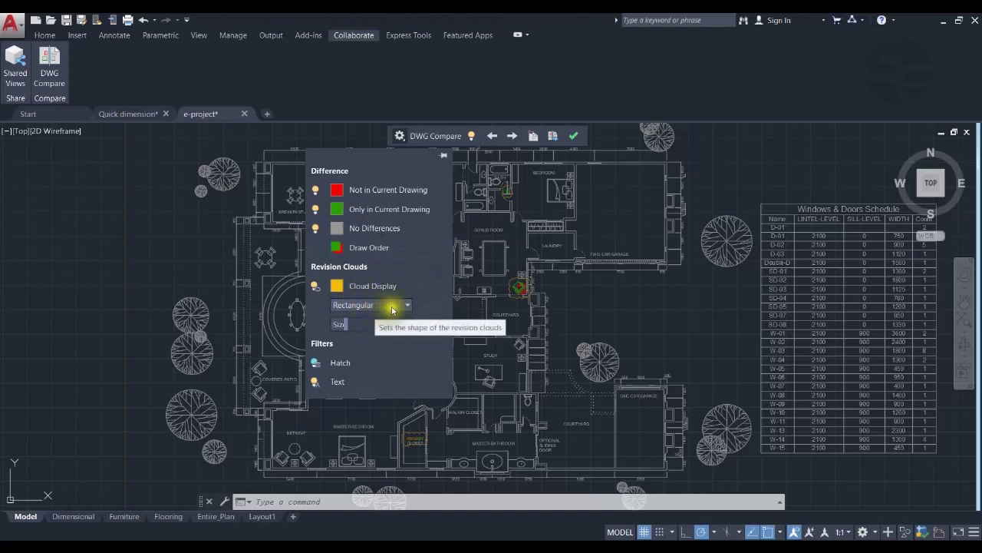
pyautogui.click(315, 363)
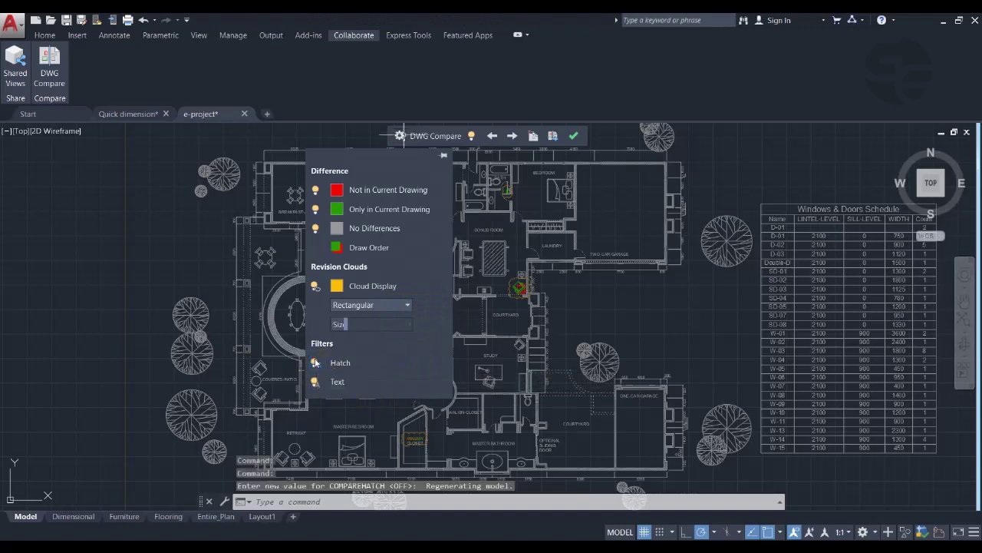
pyautogui.click(314, 362)
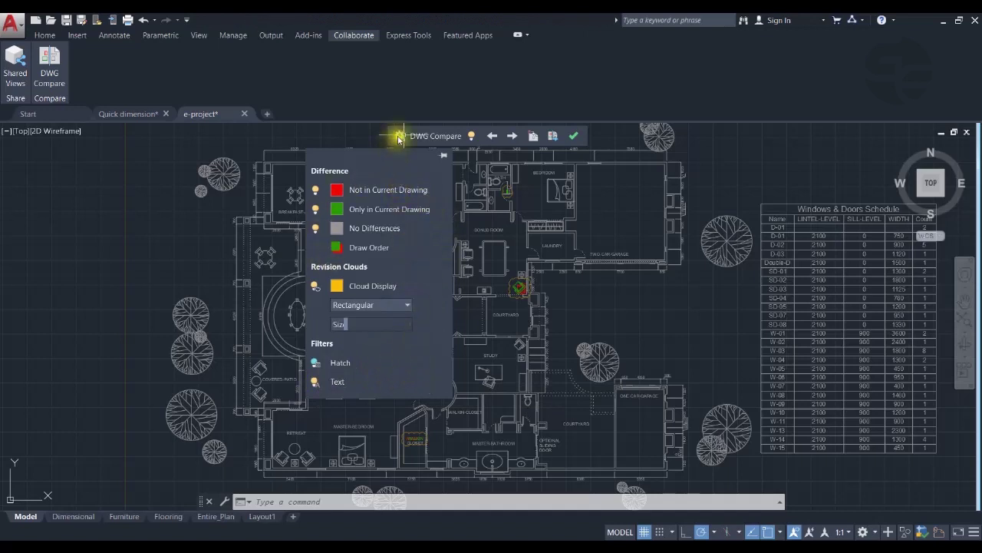
pyautogui.click(399, 137)
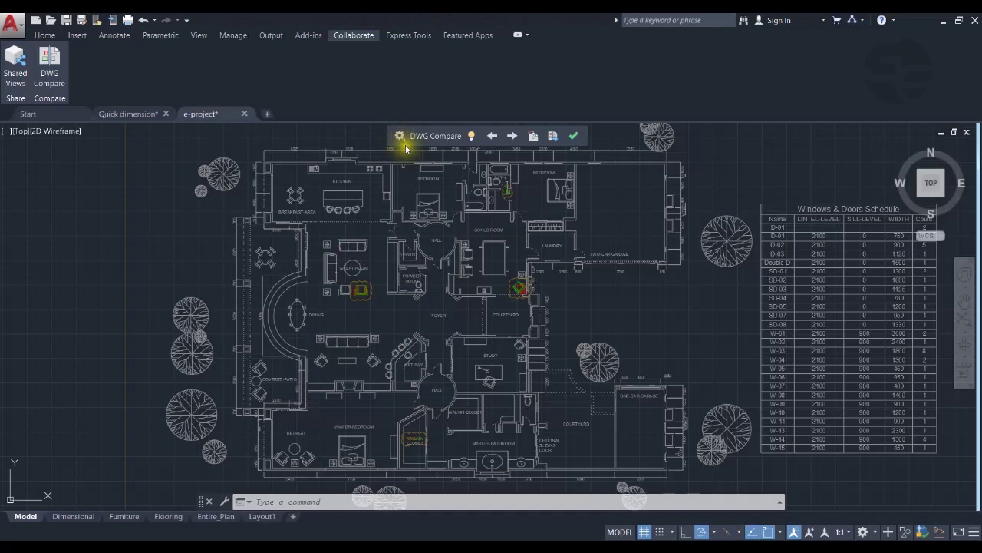
pyautogui.moveTo(392, 330); pyautogui.dragTo(382, 333, button='middle')
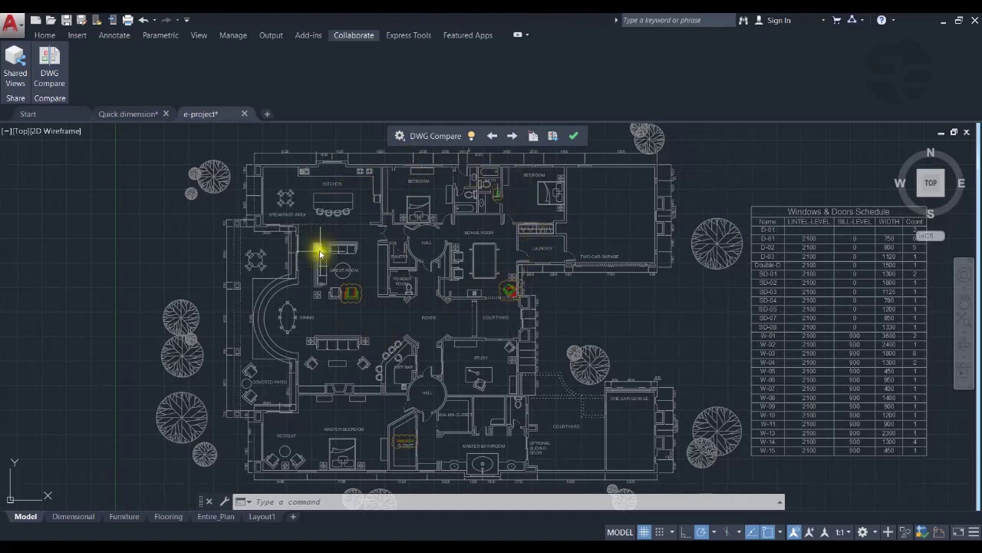
pyautogui.moveTo(370, 342)
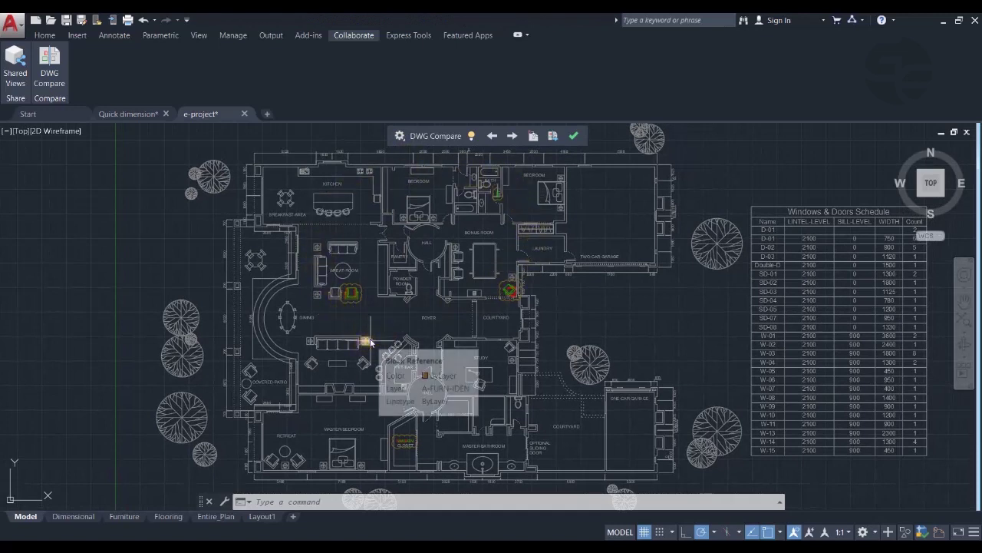
pyautogui.scroll(-2, 371, 342)
pyautogui.scroll(2, 371, 342)
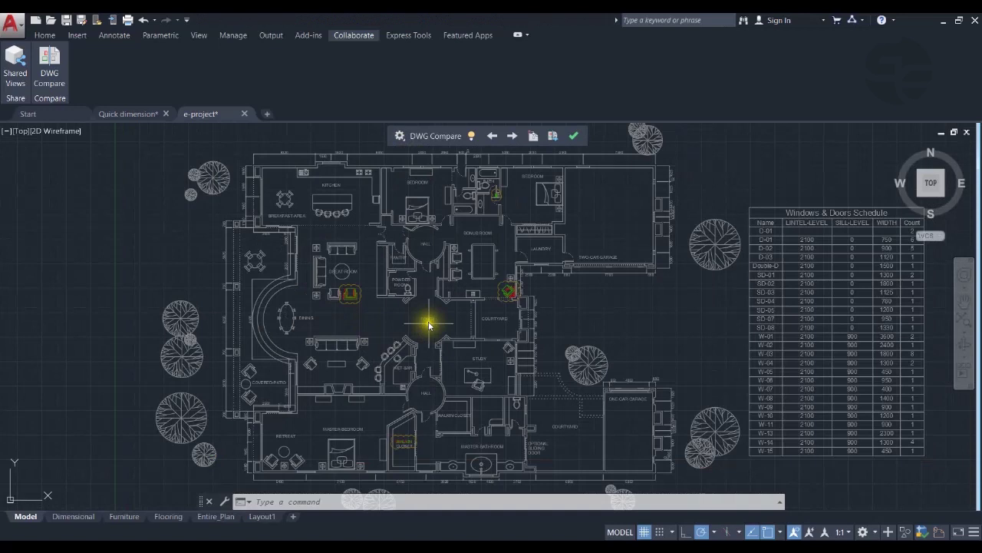
pyautogui.scroll(2, 406, 333)
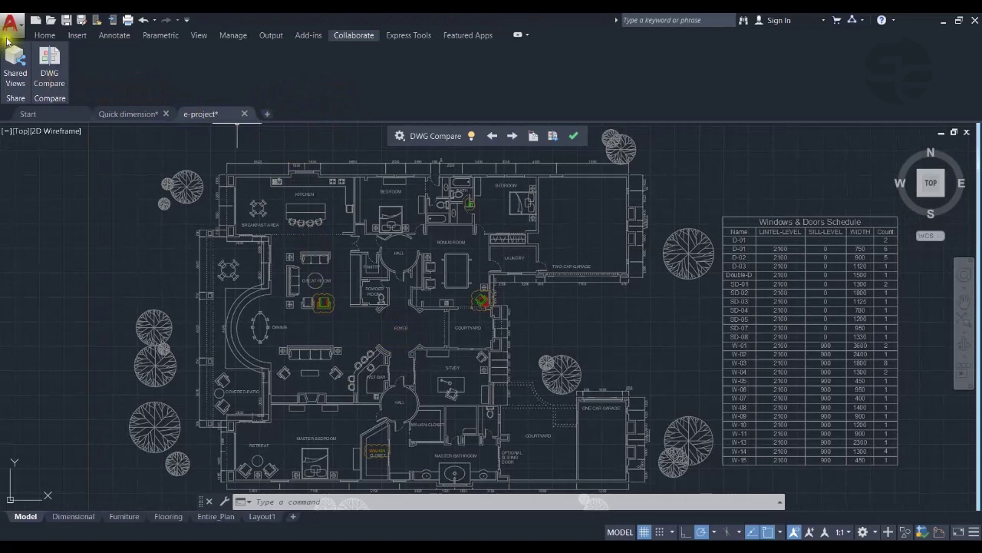
# Step: Export the comparison as a snapshot drawing saved as Compare_e-project vs e-project V2.dwg in the 2020 New Features folder
pyautogui.click(553, 136)
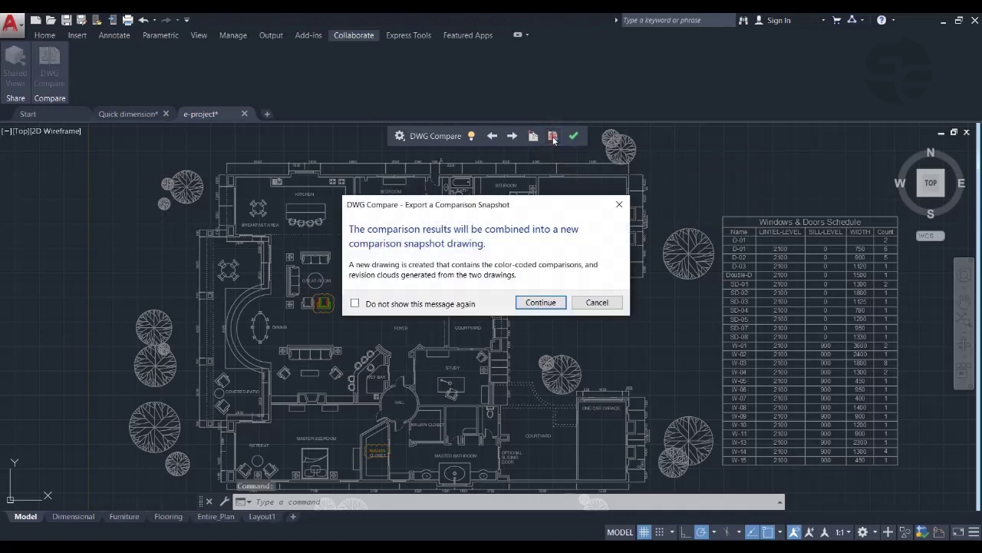
pyautogui.click(541, 302)
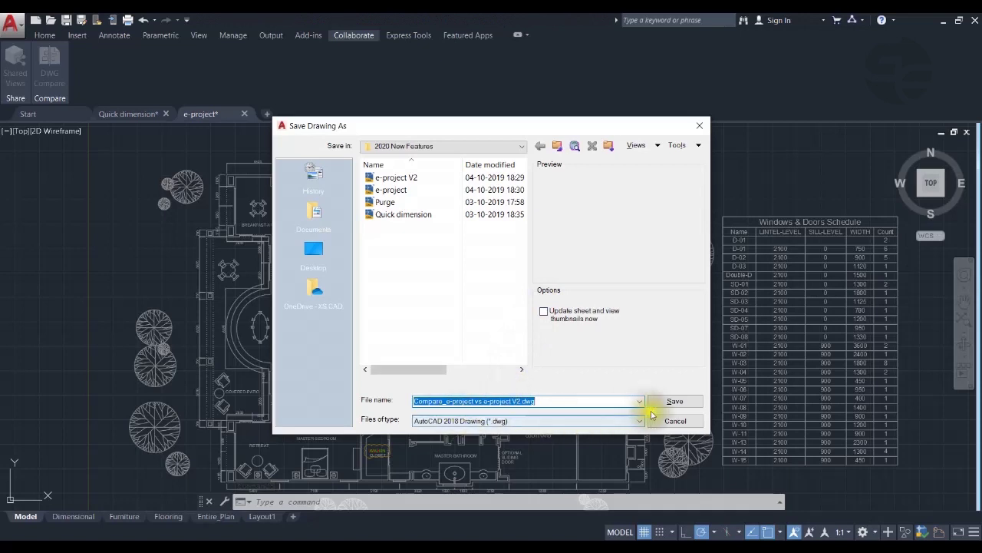
pyautogui.click(685, 399)
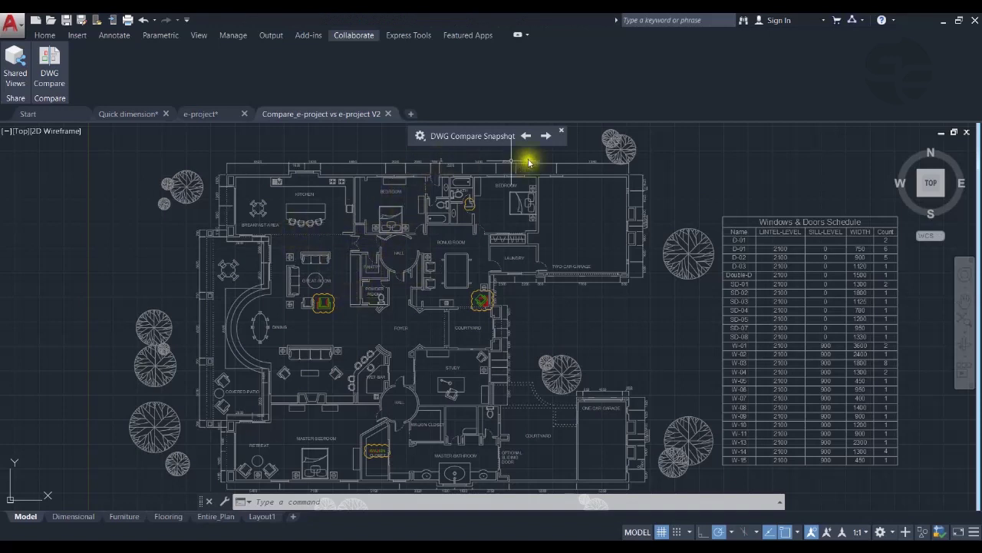
# Step: Close the snapshot's comparison controls and inspect the clouded chair differences in the great room and across the plan
pyautogui.click(564, 133)
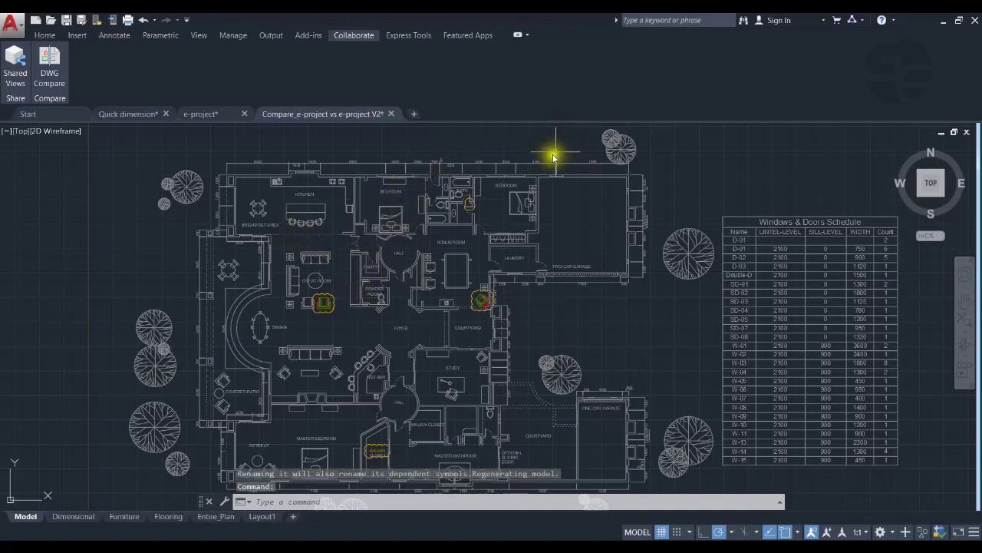
pyautogui.scroll(6, 322, 303)
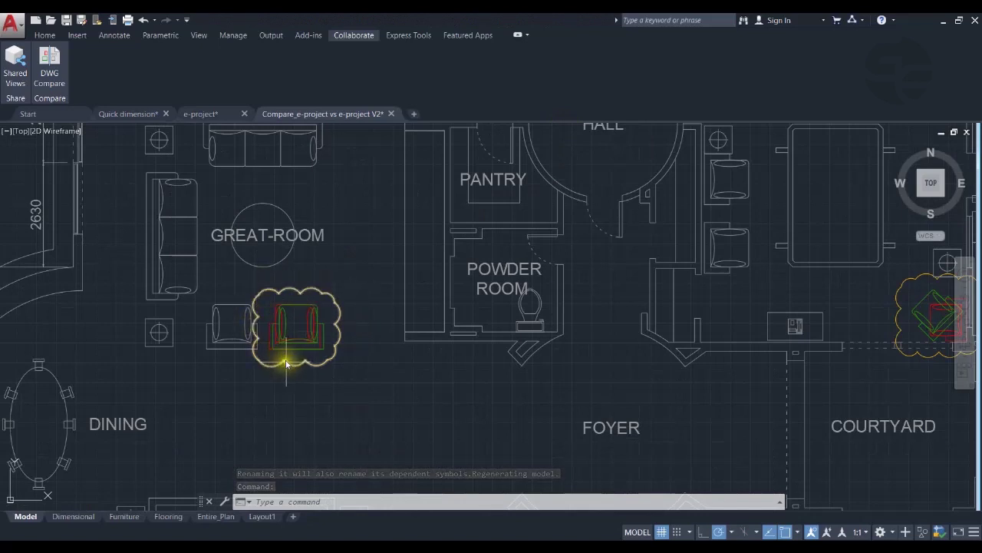
pyautogui.scroll(-5, 300, 366)
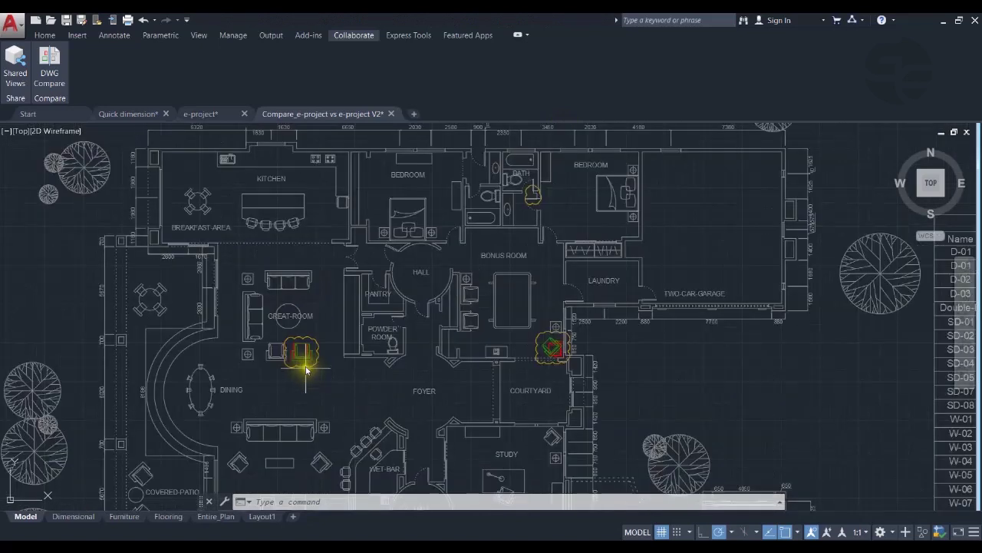
pyautogui.scroll(-3, 305, 371)
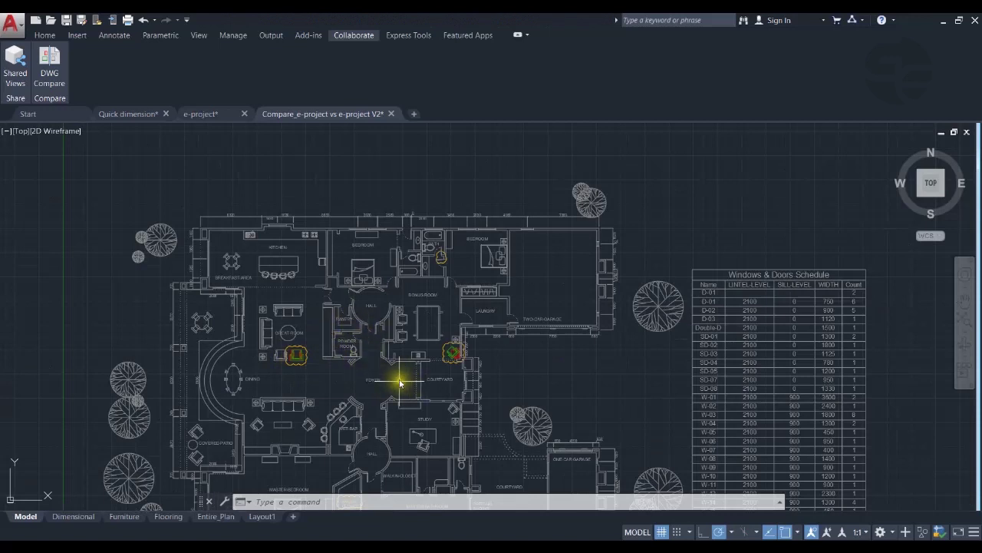
pyautogui.scroll(1, 316, 290)
pyautogui.scroll(-1, 347, 337)
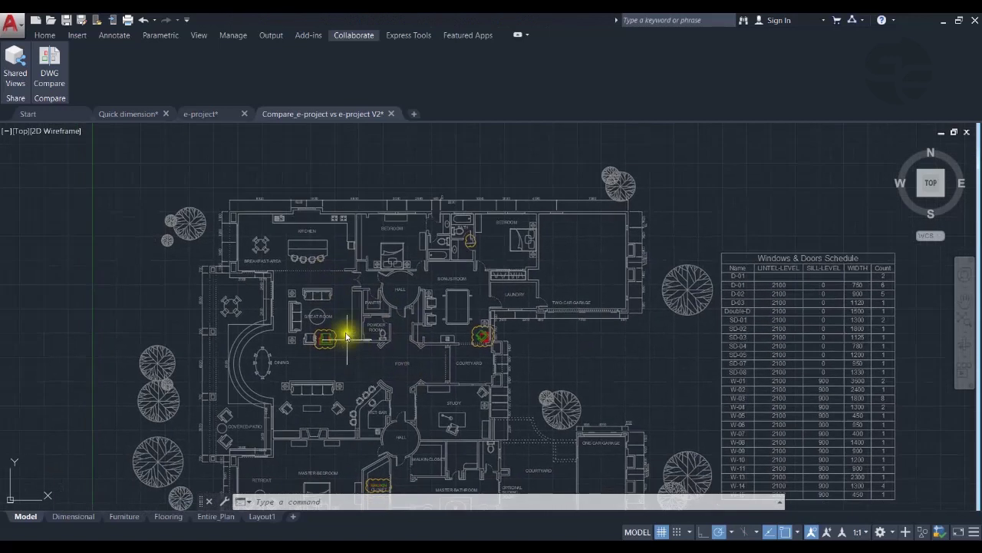
# Step: Return to the e-project drawing and examine the clouded chairs in the great room and beside the courtyard
pyautogui.click(200, 113)
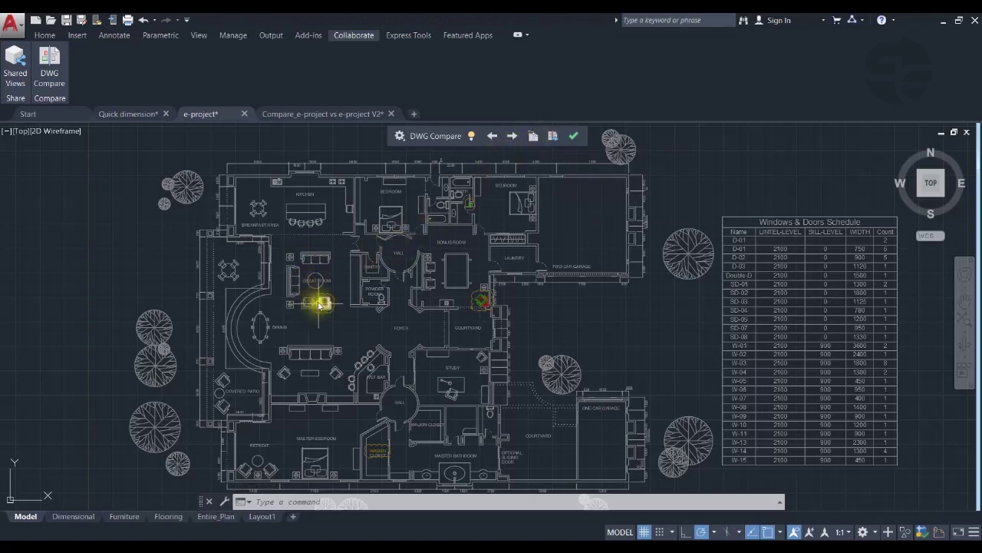
pyautogui.scroll(8, 321, 305)
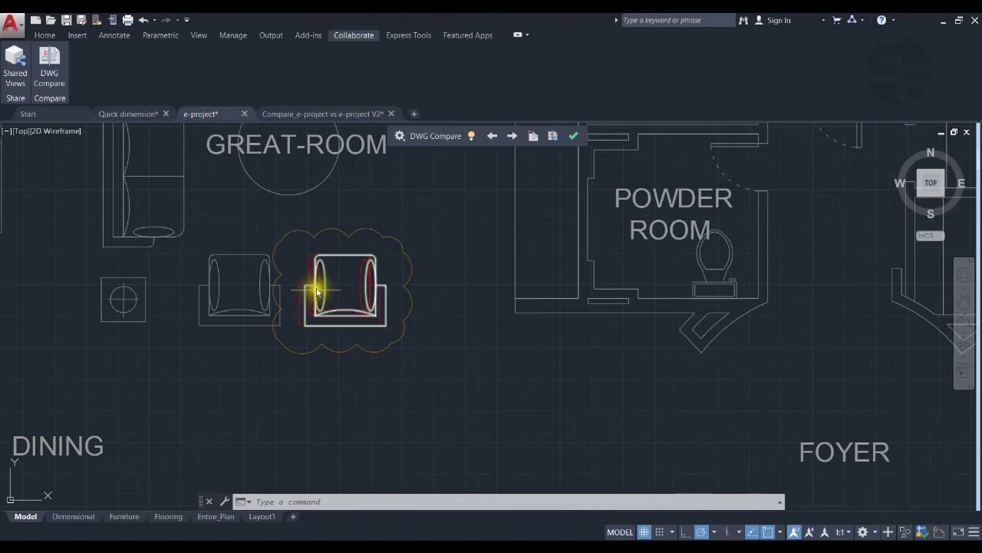
pyautogui.scroll(-8, 325, 291)
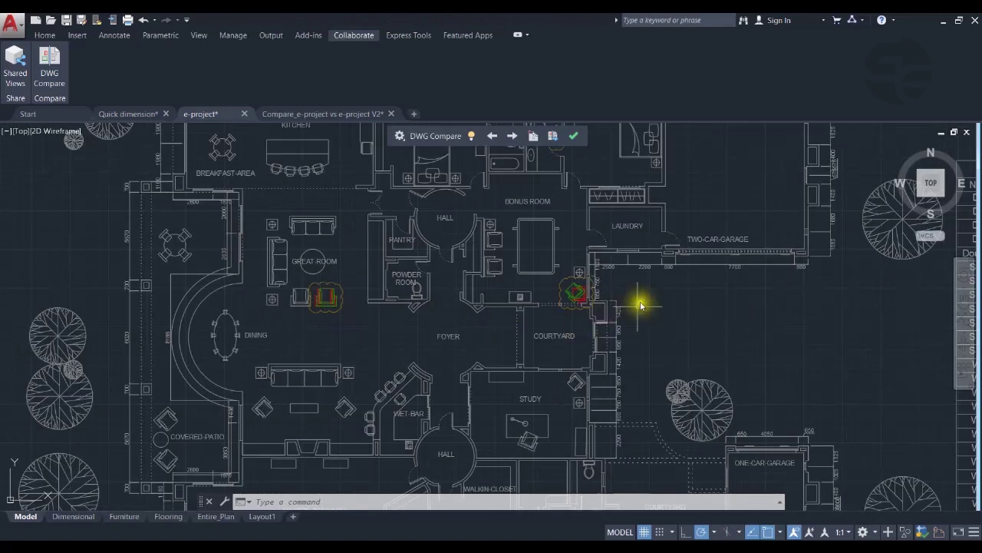
pyautogui.scroll(8, 594, 285)
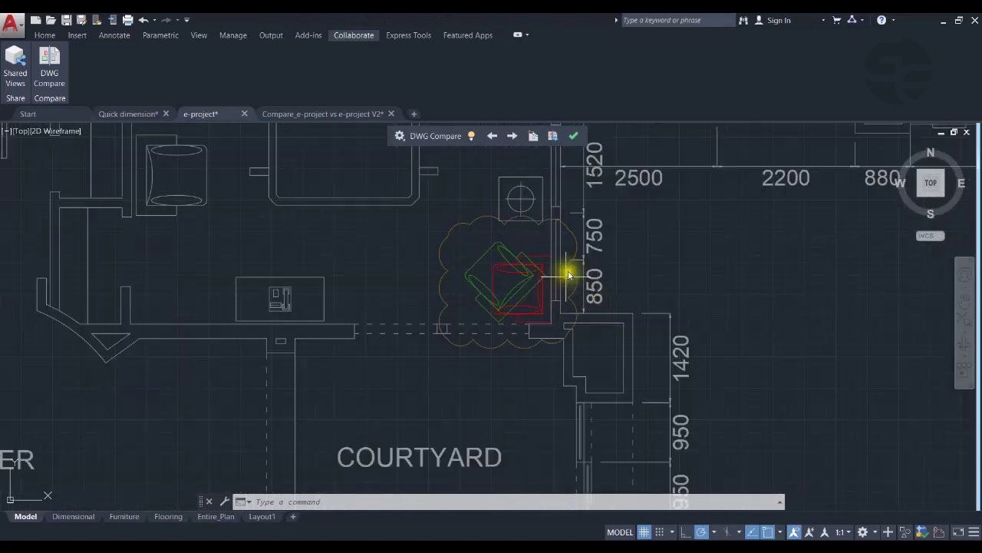
pyautogui.scroll(-4, 501, 295)
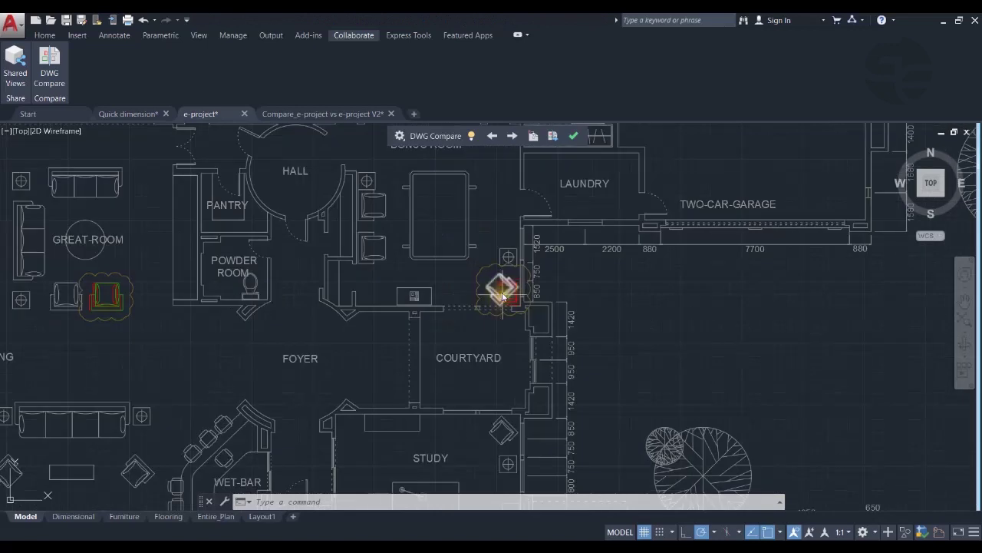
pyautogui.scroll(-2, 493, 307)
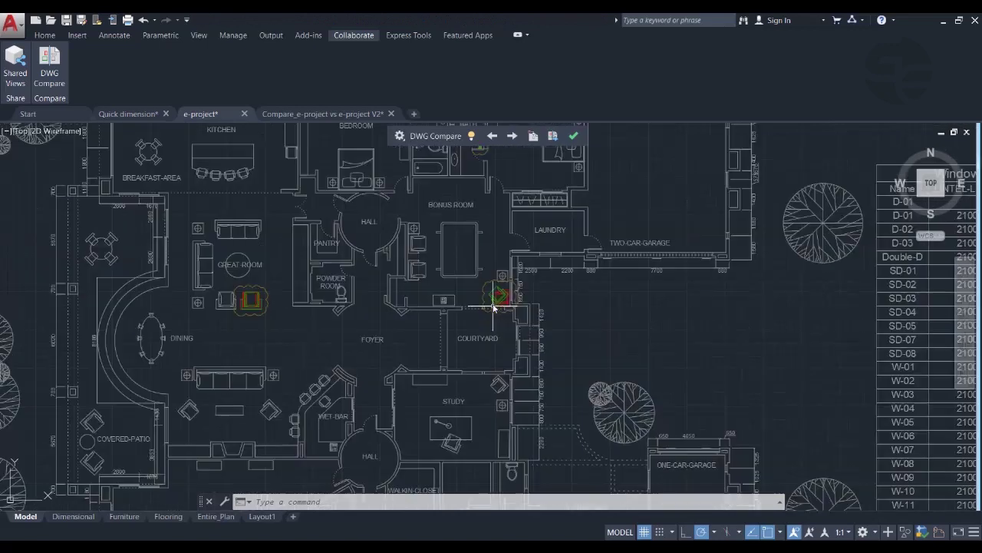
# Step: Import the red chair block above the courtyard from the compared drawing into e-project
pyautogui.click(533, 136)
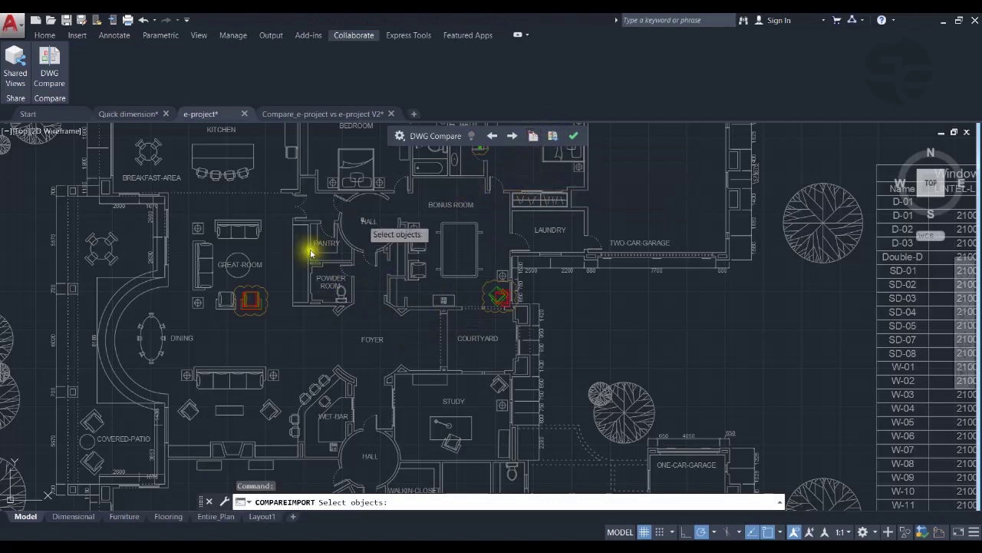
pyautogui.scroll(8, 491, 309)
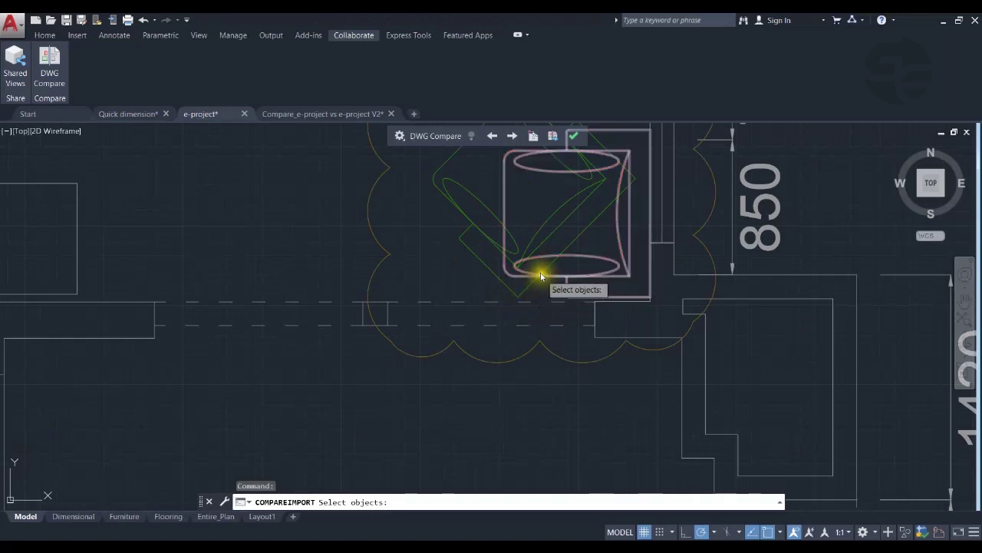
pyautogui.click(539, 275)
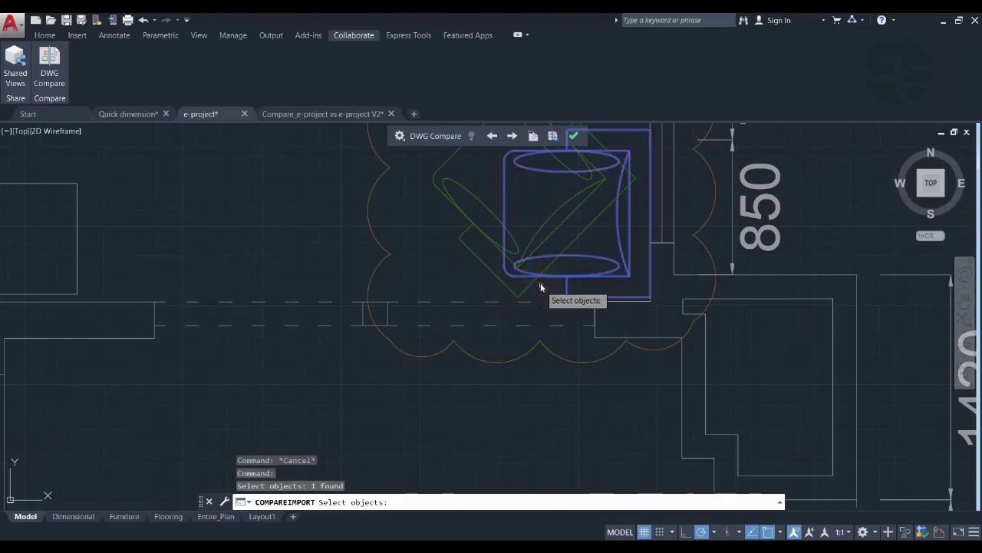
pyautogui.press('Return')
pyautogui.scroll(-1, 540, 286)
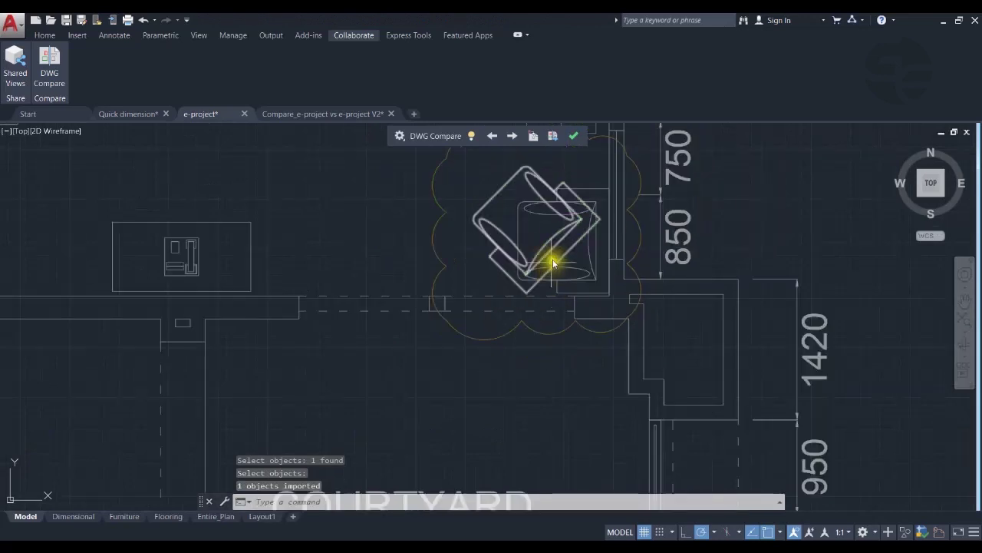
pyautogui.scroll(-1, 580, 263)
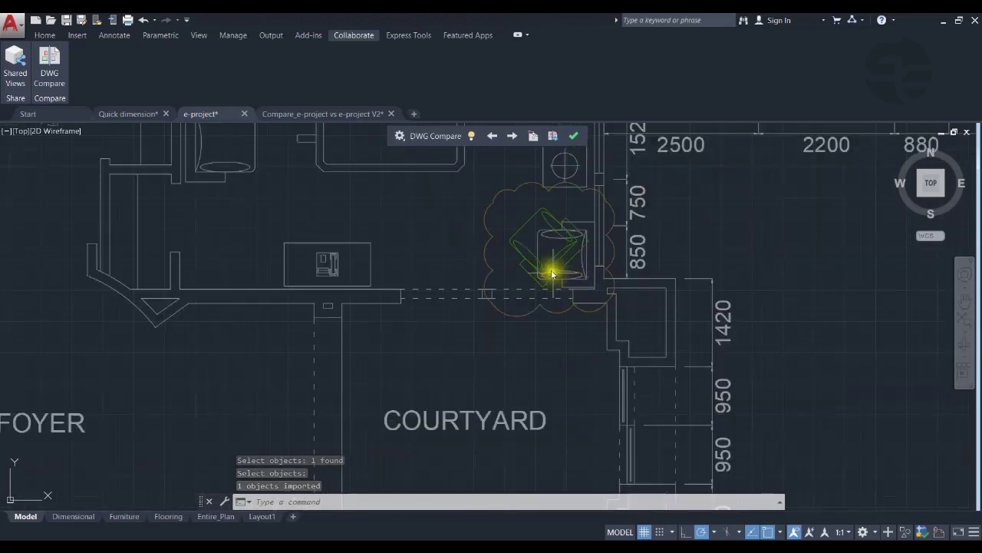
pyautogui.moveTo(575, 287)
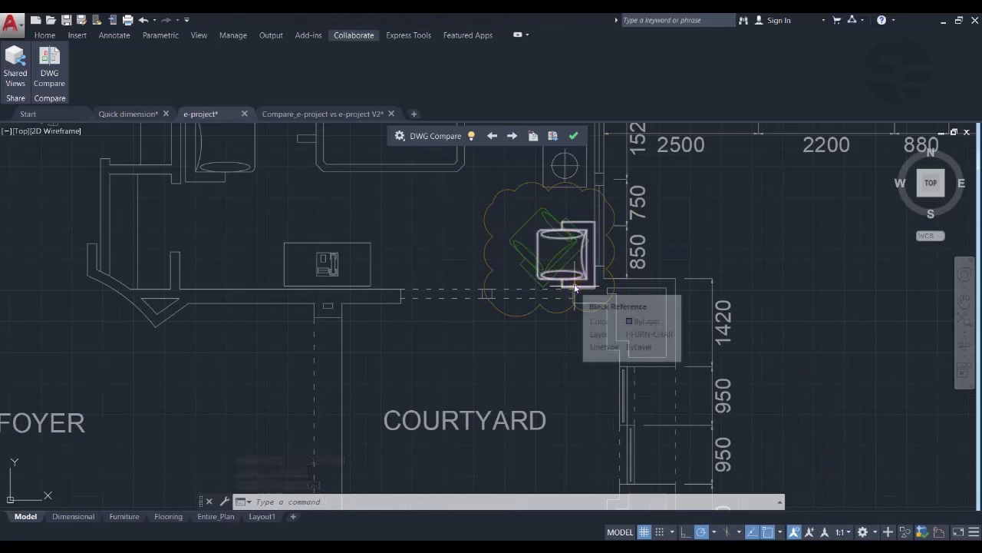
# Step: End the drawing comparison, check the imported chair above the courtyard, and show the whole floor plan with its schedule
pyautogui.click(574, 136)
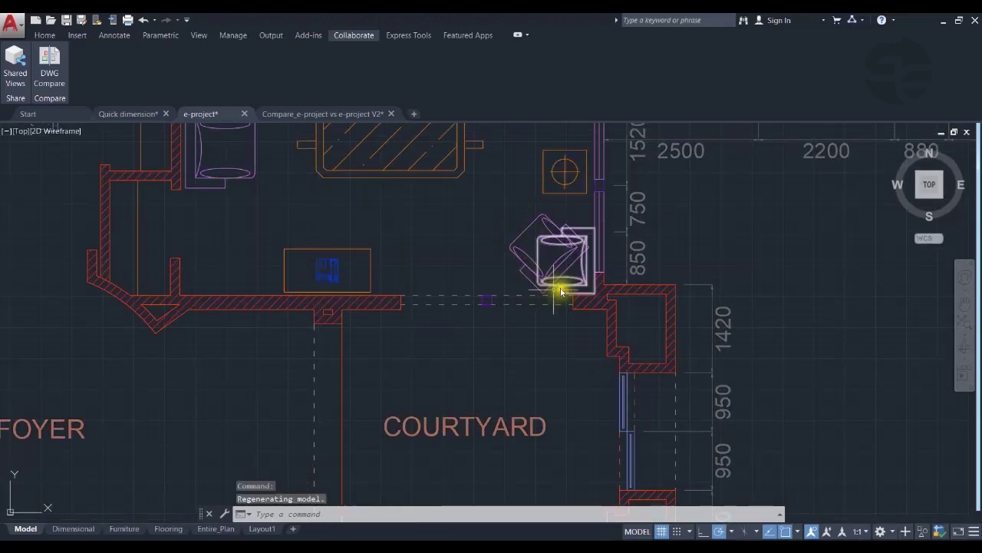
pyautogui.moveTo(565, 280)
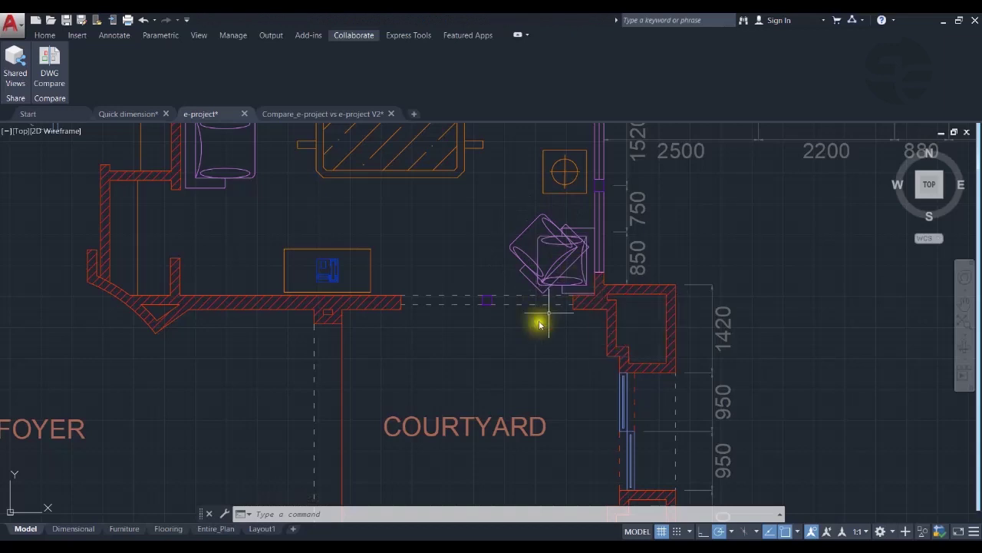
pyautogui.scroll(-4, 497, 357)
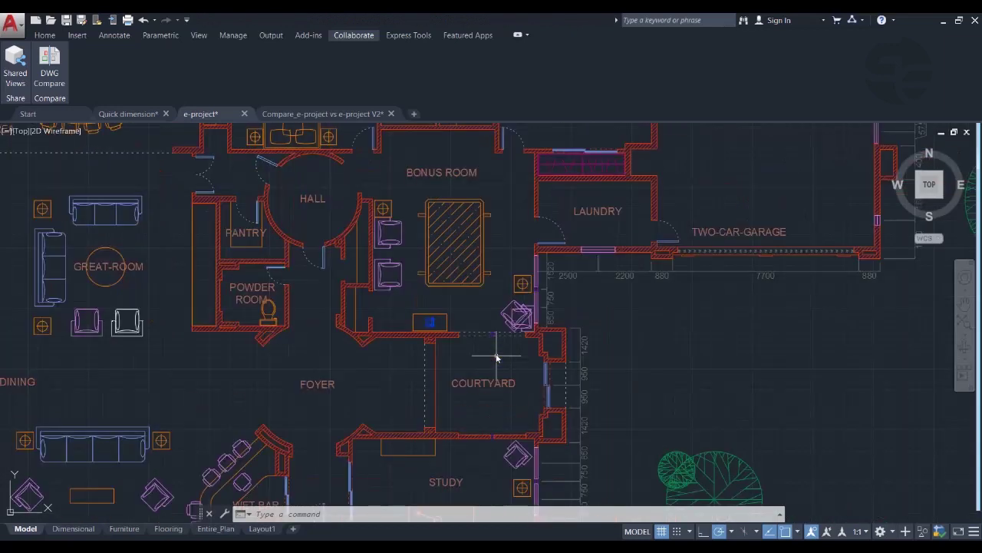
pyautogui.scroll(-5, 496, 357)
pyautogui.moveTo(570, 362); pyautogui.dragTo(529, 350, button='middle')
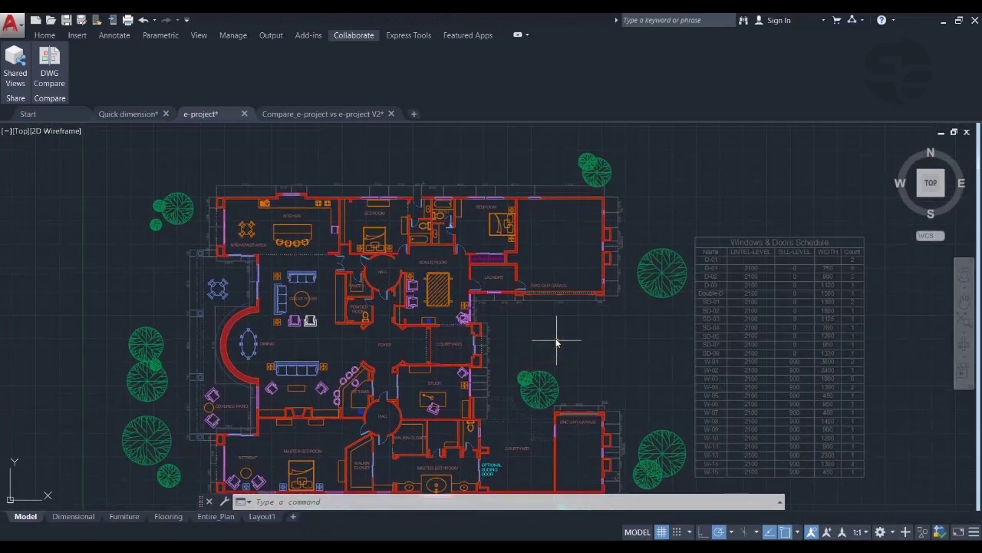
pyautogui.moveTo(592, 345); pyautogui.dragTo(558, 334, button='middle')
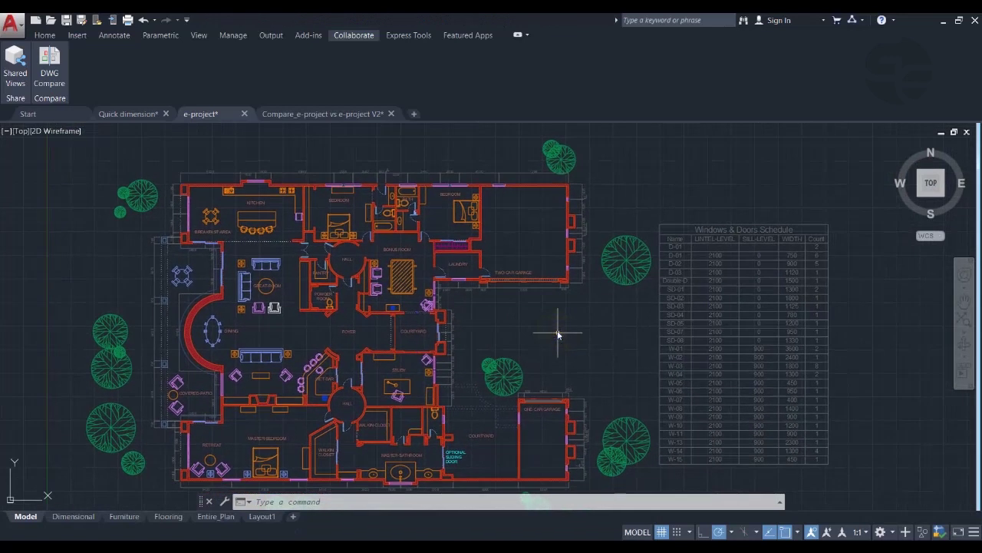